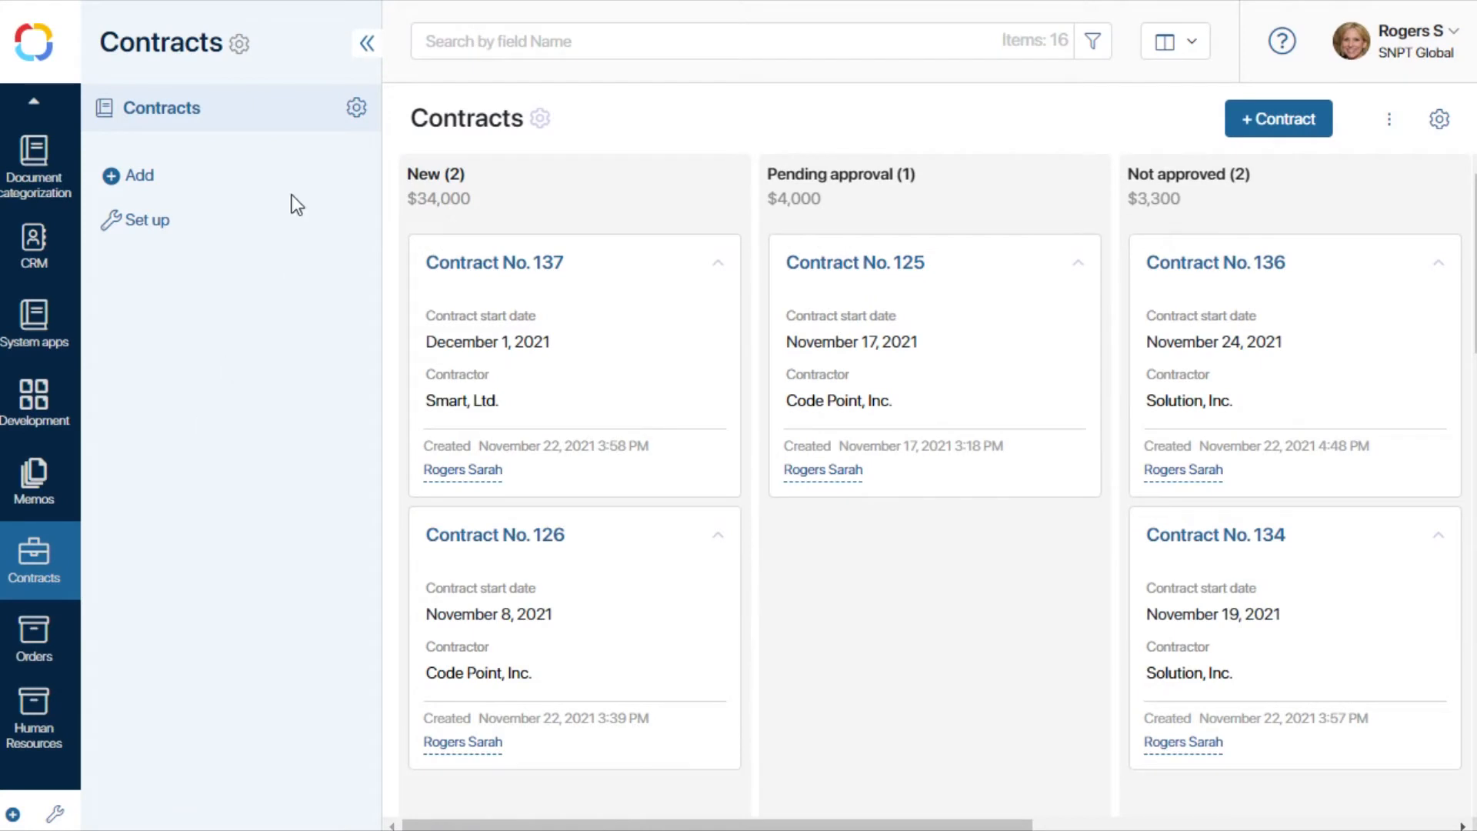
Start a new document template for the Contracts app and name it "Contract template".
{"action": "left_click", "coordinate": [350, 113]}
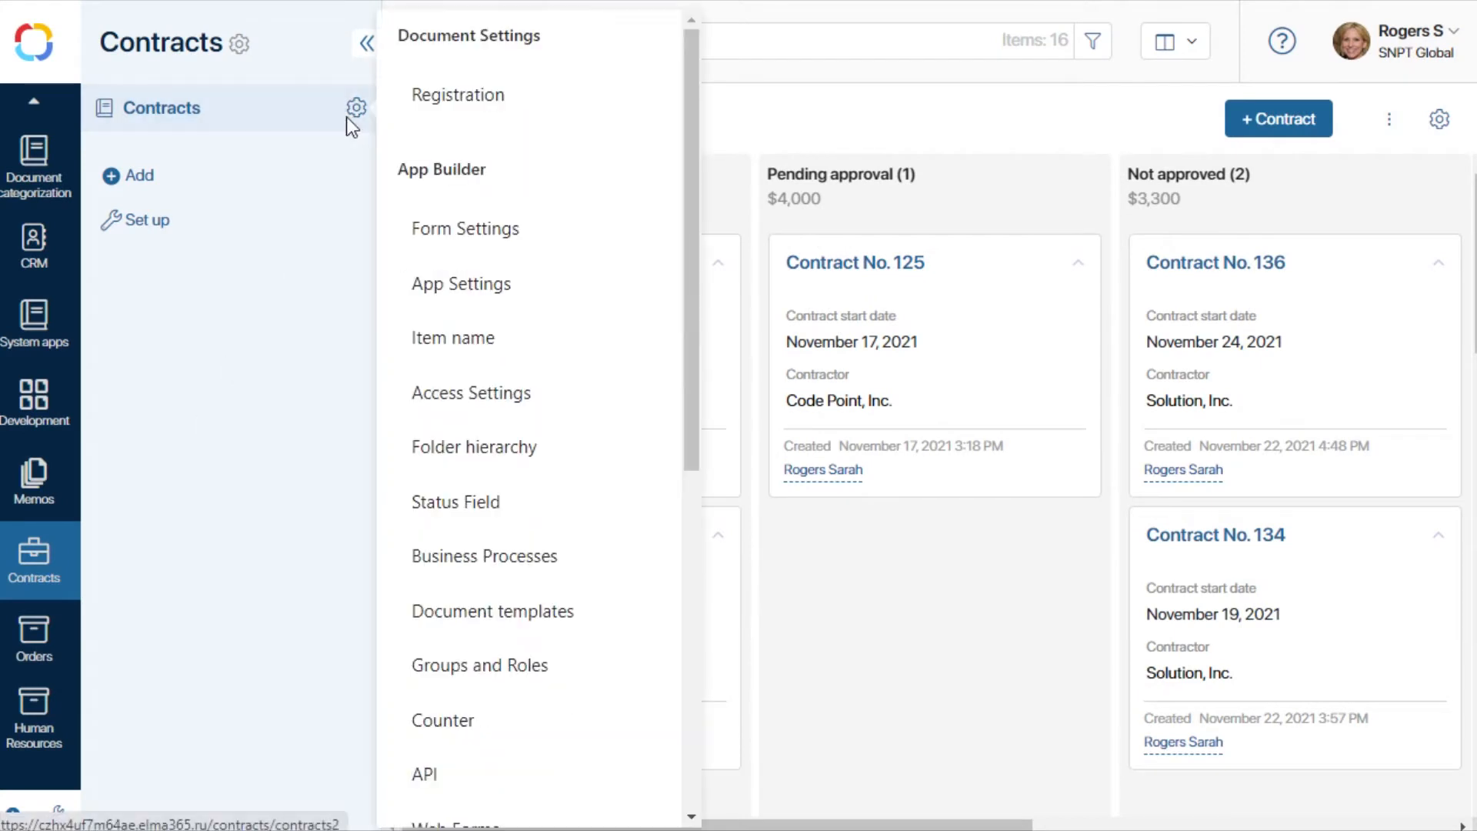
{"action": "left_click", "coordinate": [502, 609]}
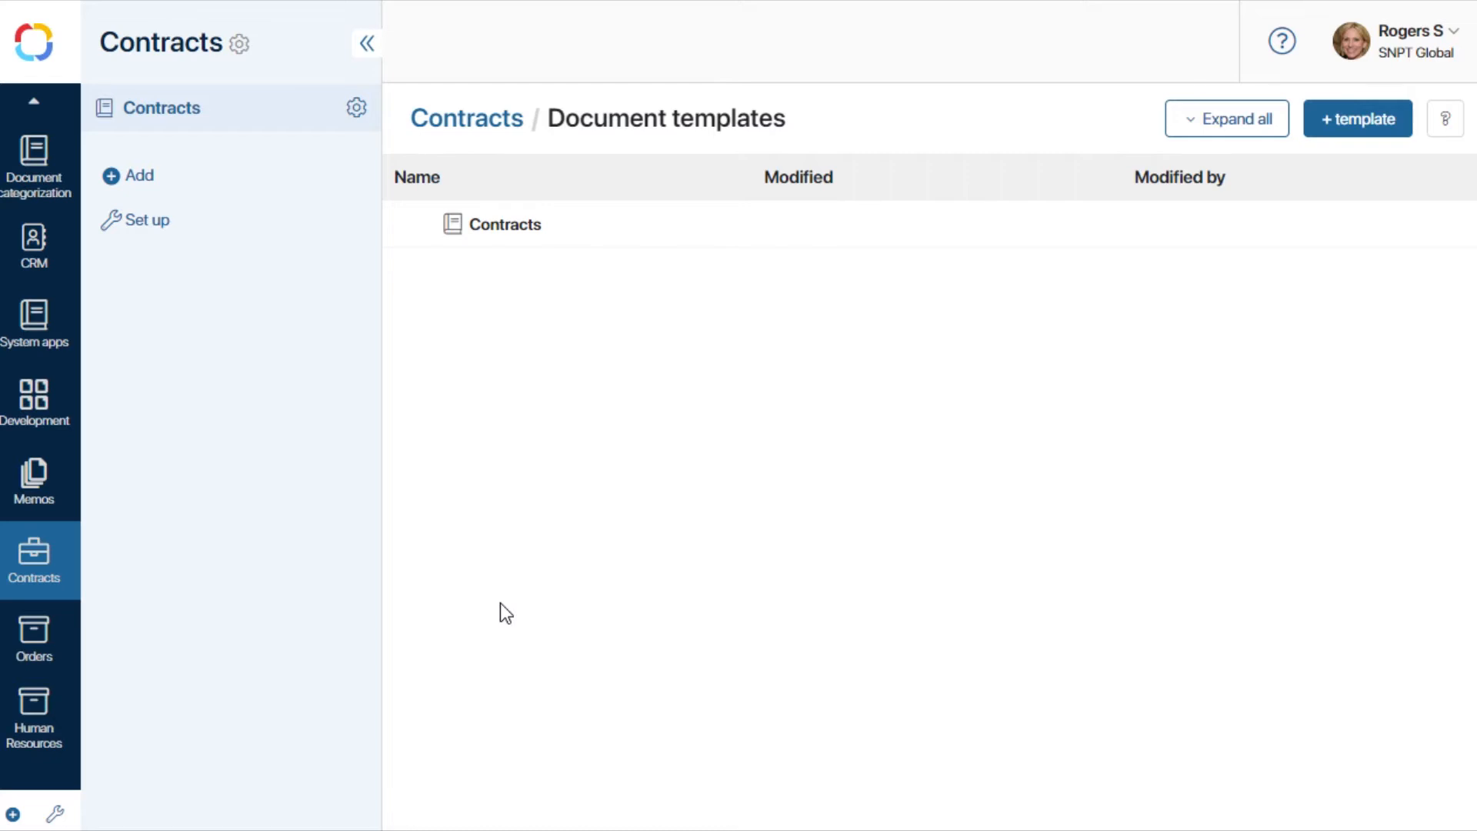
{"action": "left_click", "coordinate": [1354, 118]}
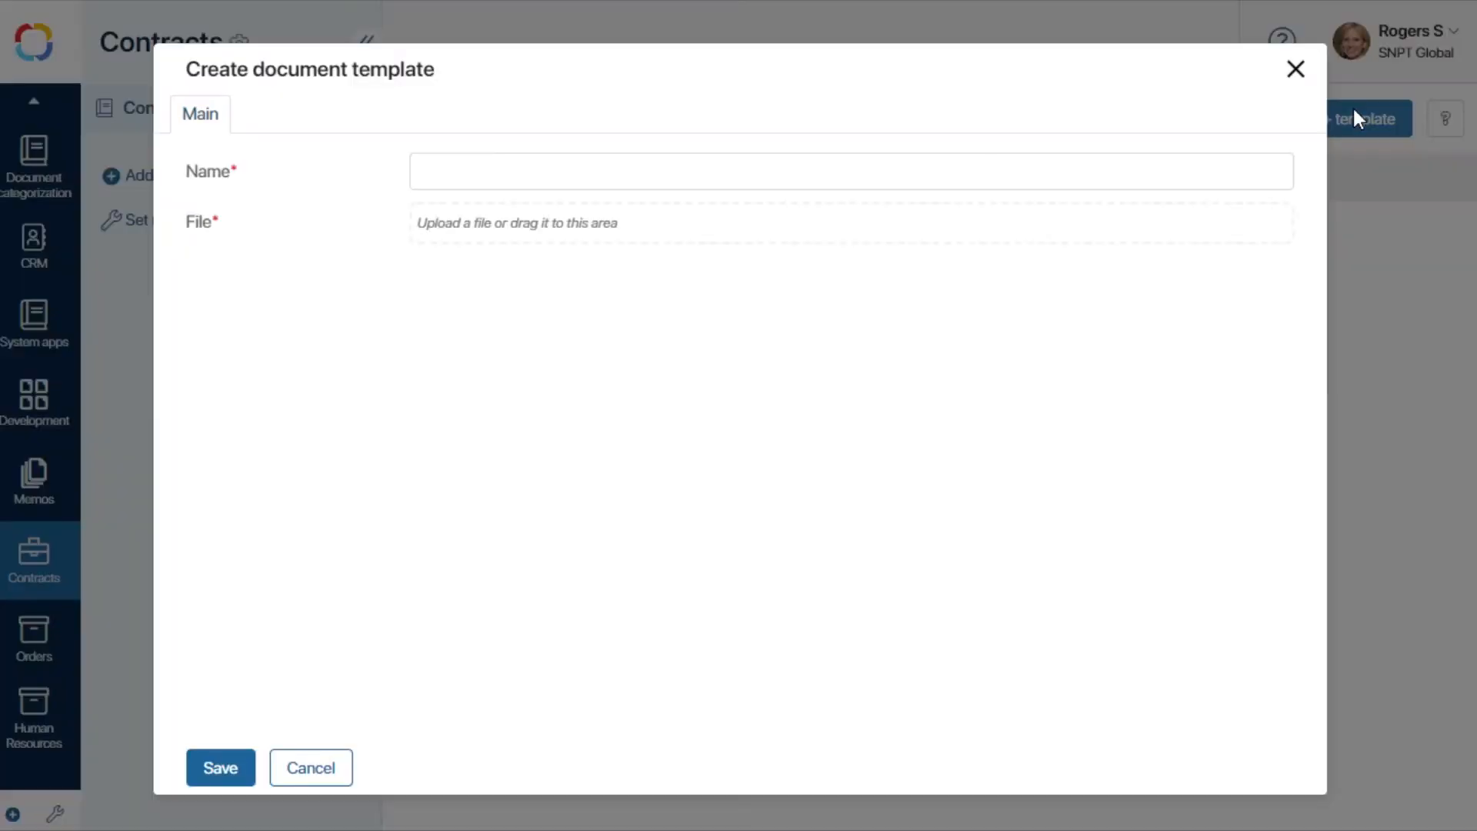
{"action": "left_click", "coordinate": [723, 166]}
{"action": "type", "text": "Contract template"}
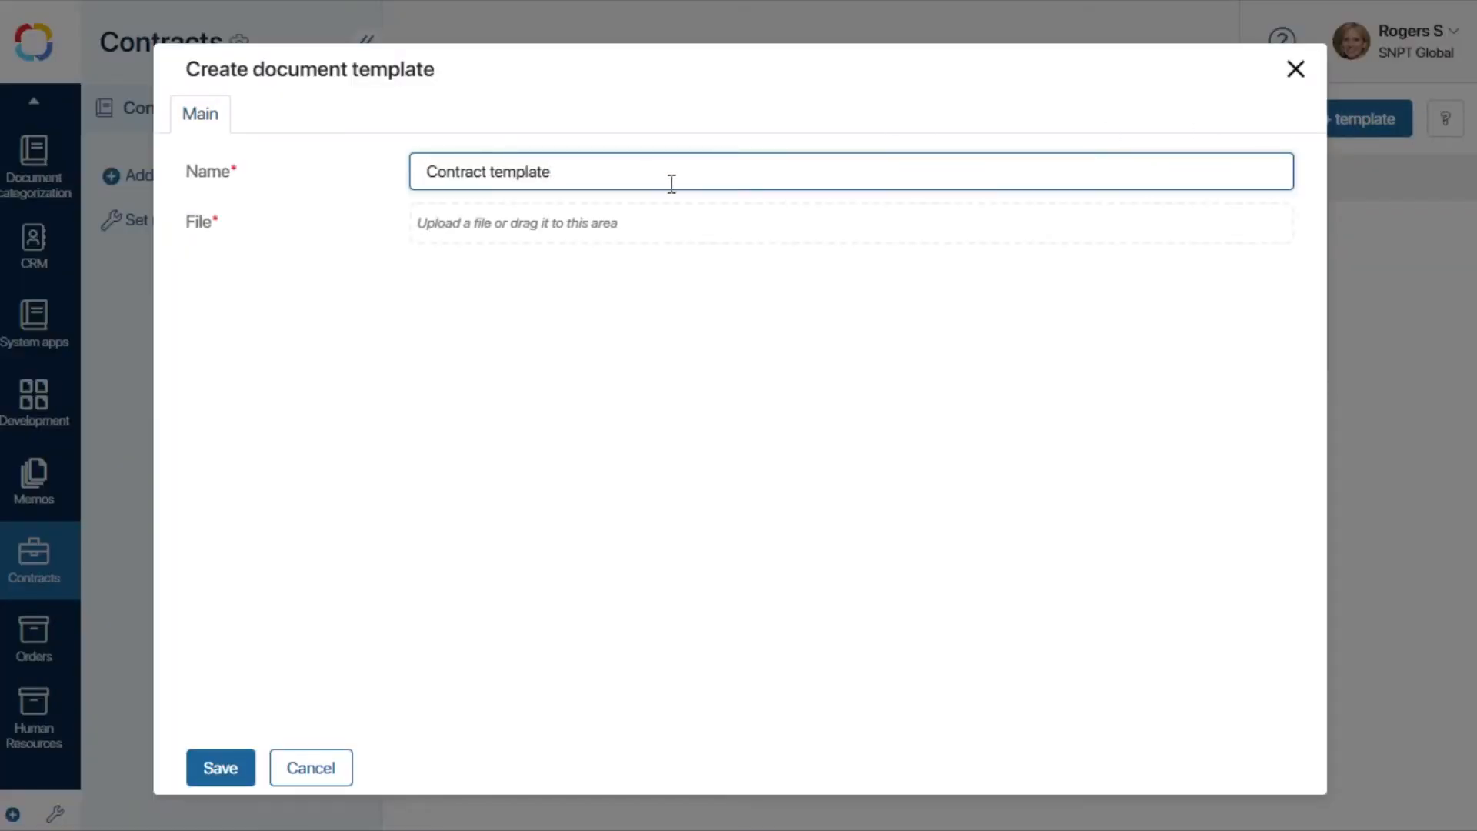
Upload the file "SUPPLY AGREEMENT template" from the templates folder as the document template's file.
{"action": "left_click", "coordinate": [458, 229]}
{"action": "left_click", "coordinate": [500, 209]}
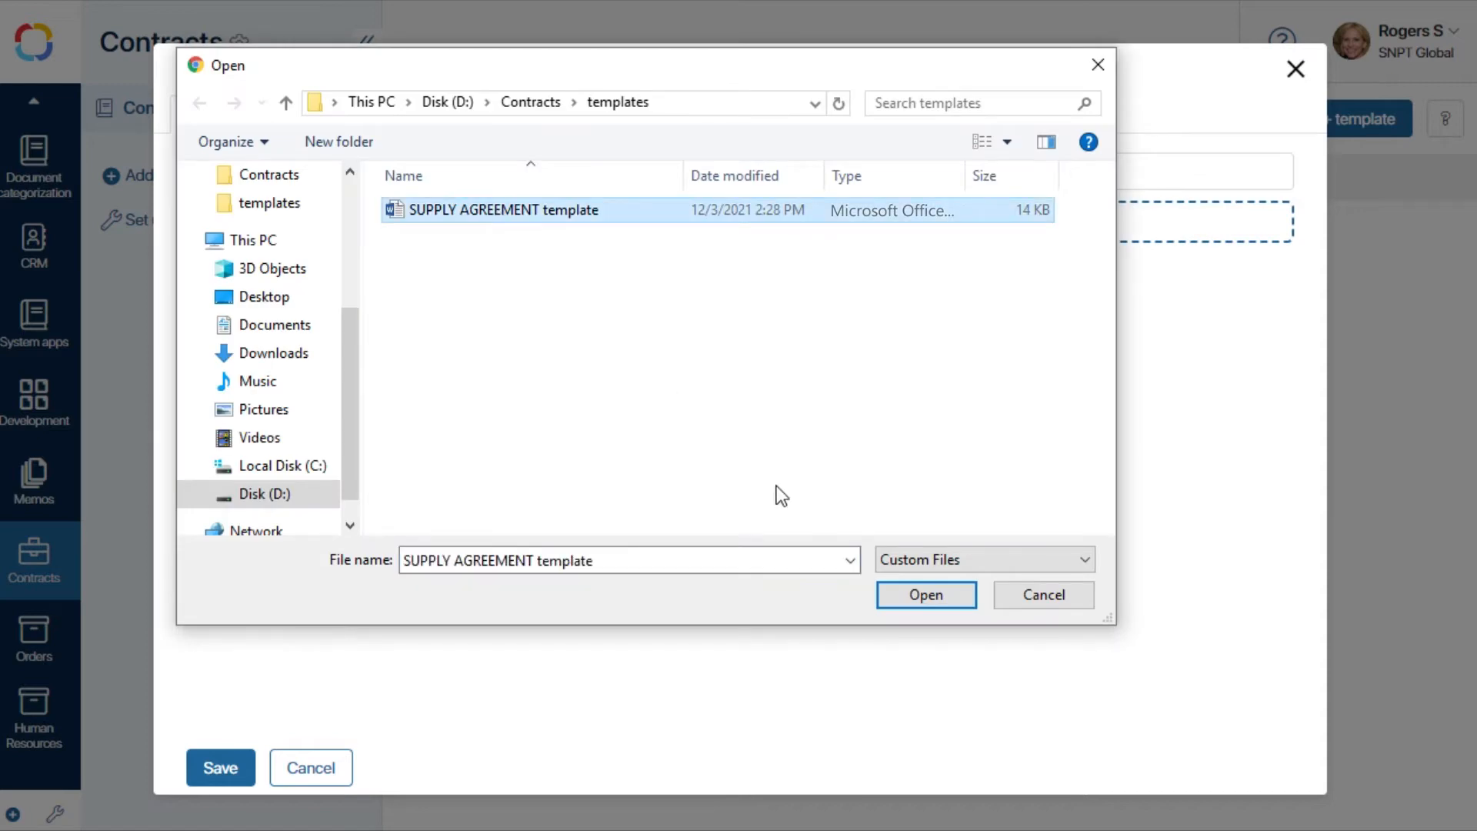
{"action": "left_click", "coordinate": [897, 593]}
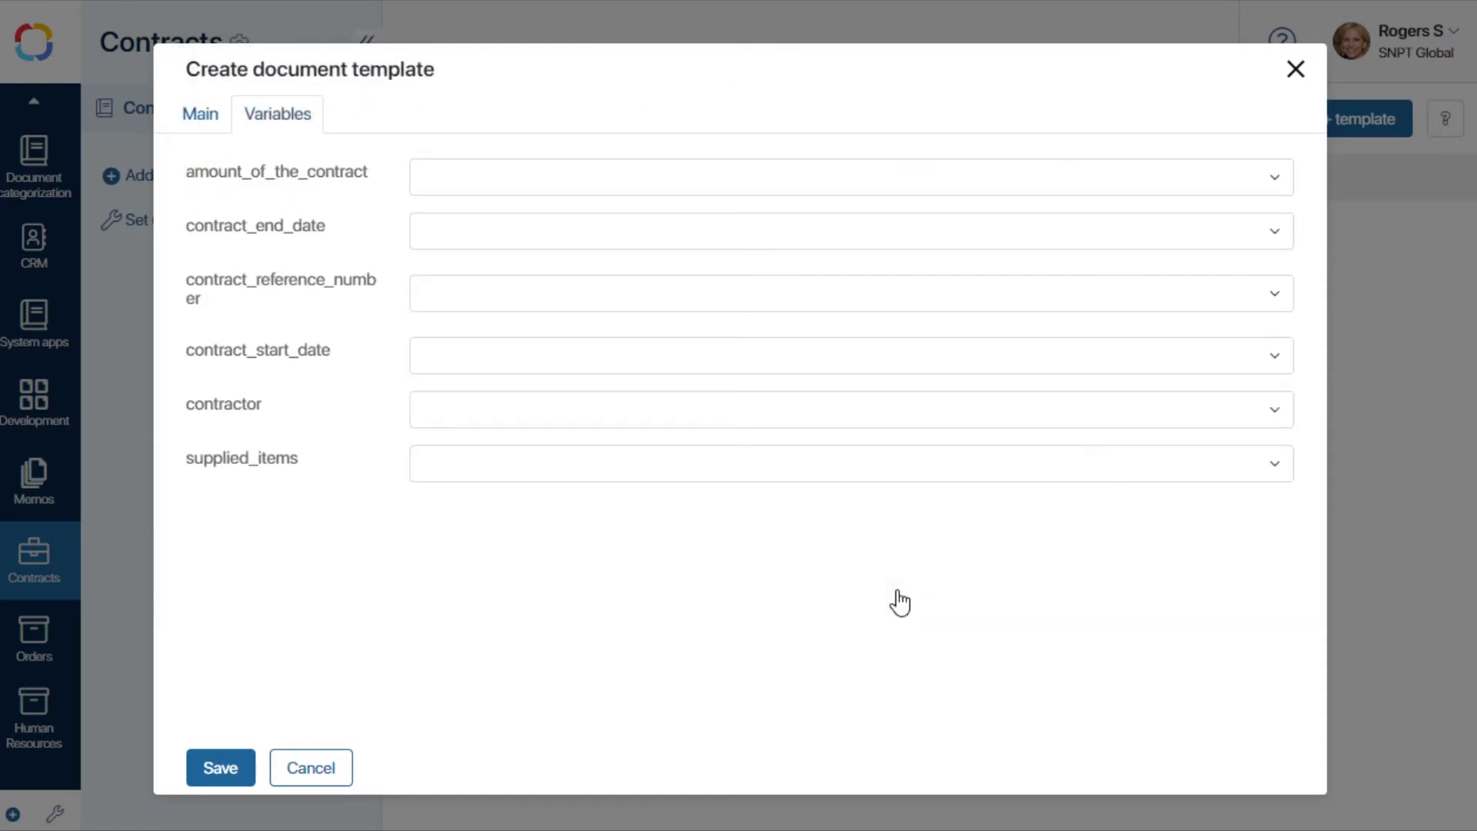
Set the variable types: Money for amount_of_the_contract, Date/Time for contract_end_date and contract_start_date, and Number for contract_reference_number.
{"action": "left_click", "coordinate": [648, 181]}
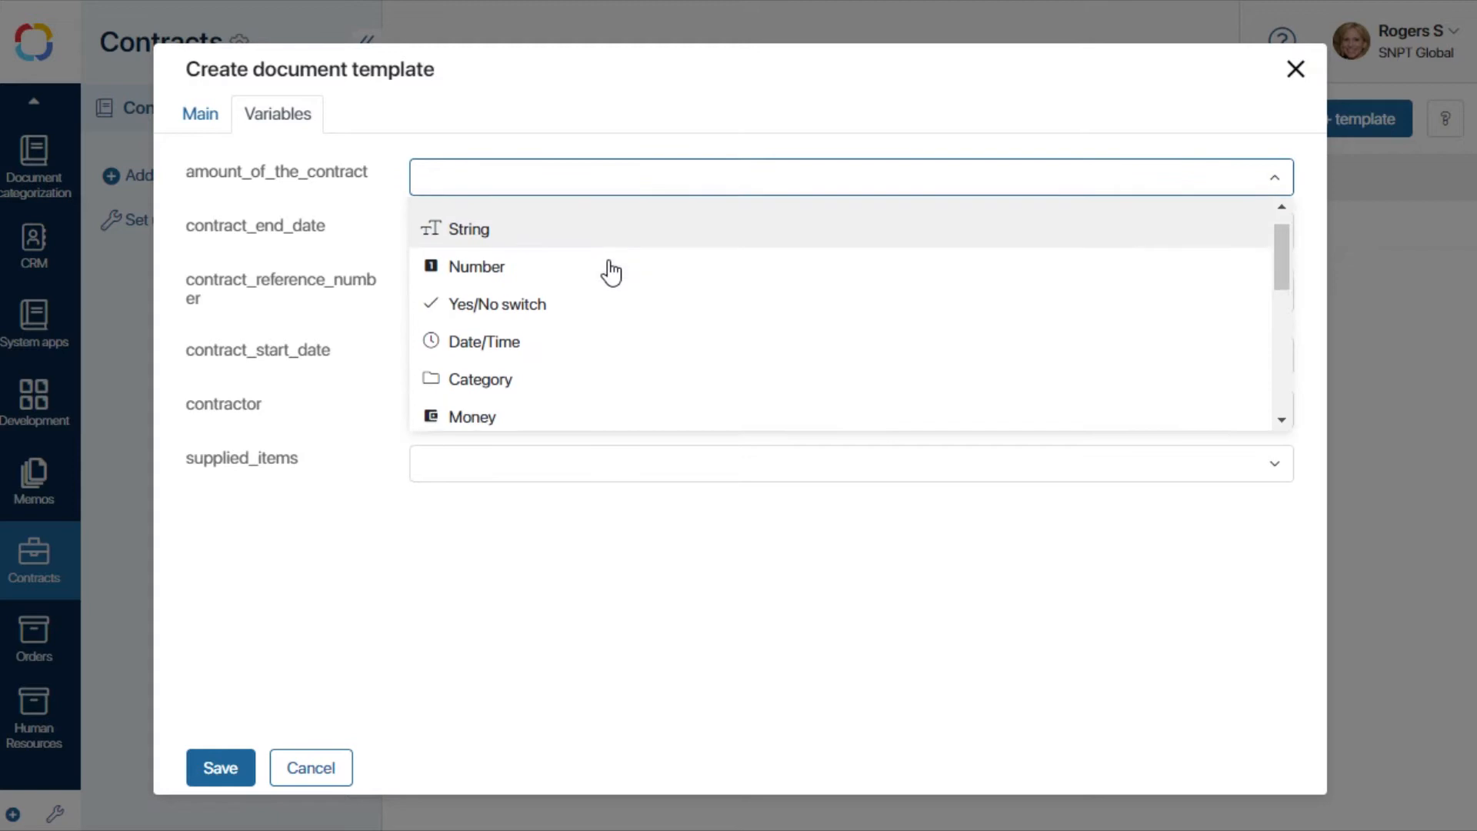
{"action": "scroll", "coordinate": [606, 270], "scroll_direction": "down", "scroll_amount": 2}
{"action": "left_click", "coordinate": [505, 336]}
{"action": "left_click", "coordinate": [511, 230]}
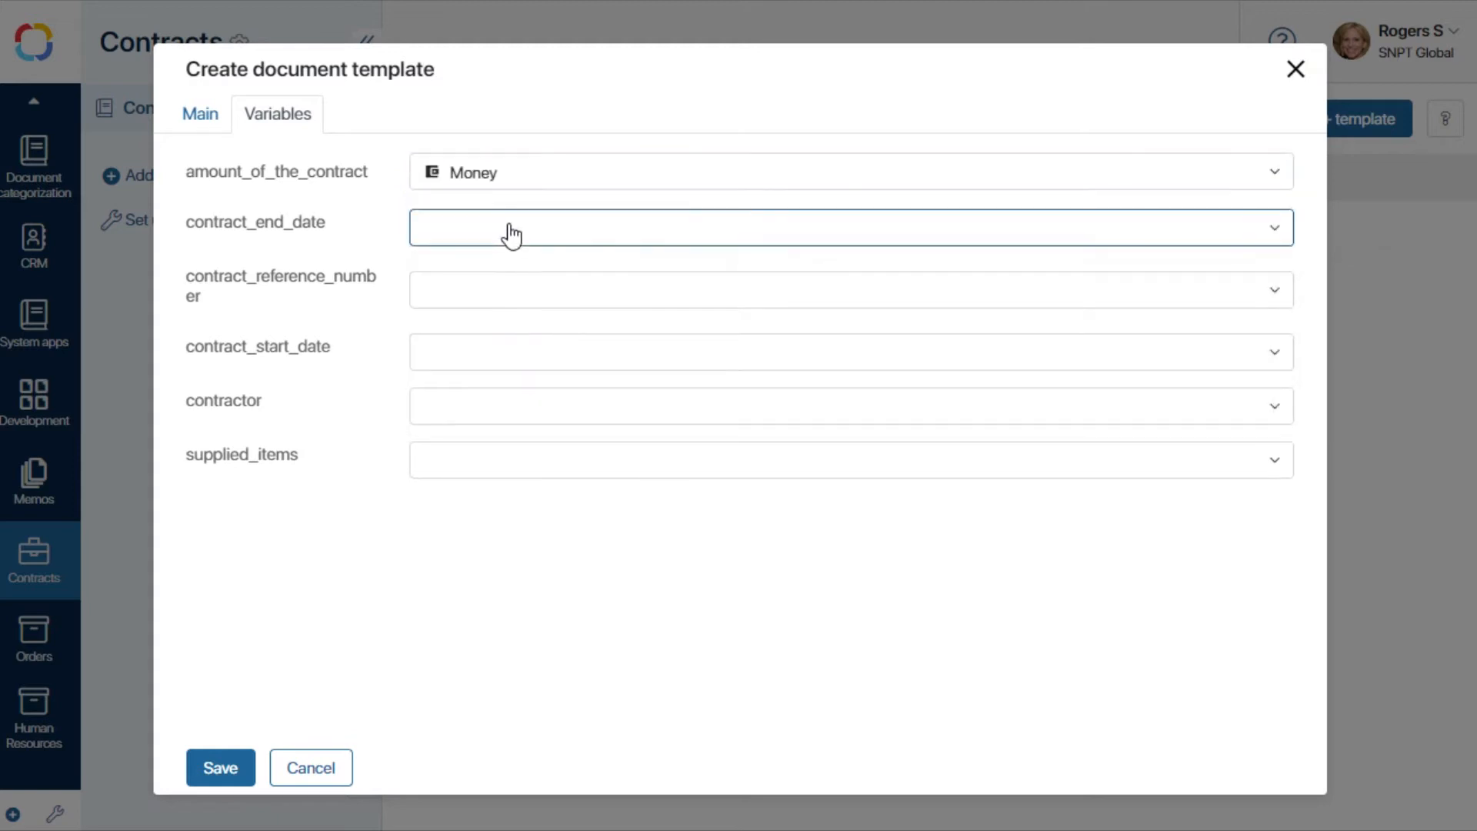
{"action": "left_click", "coordinate": [511, 426]}
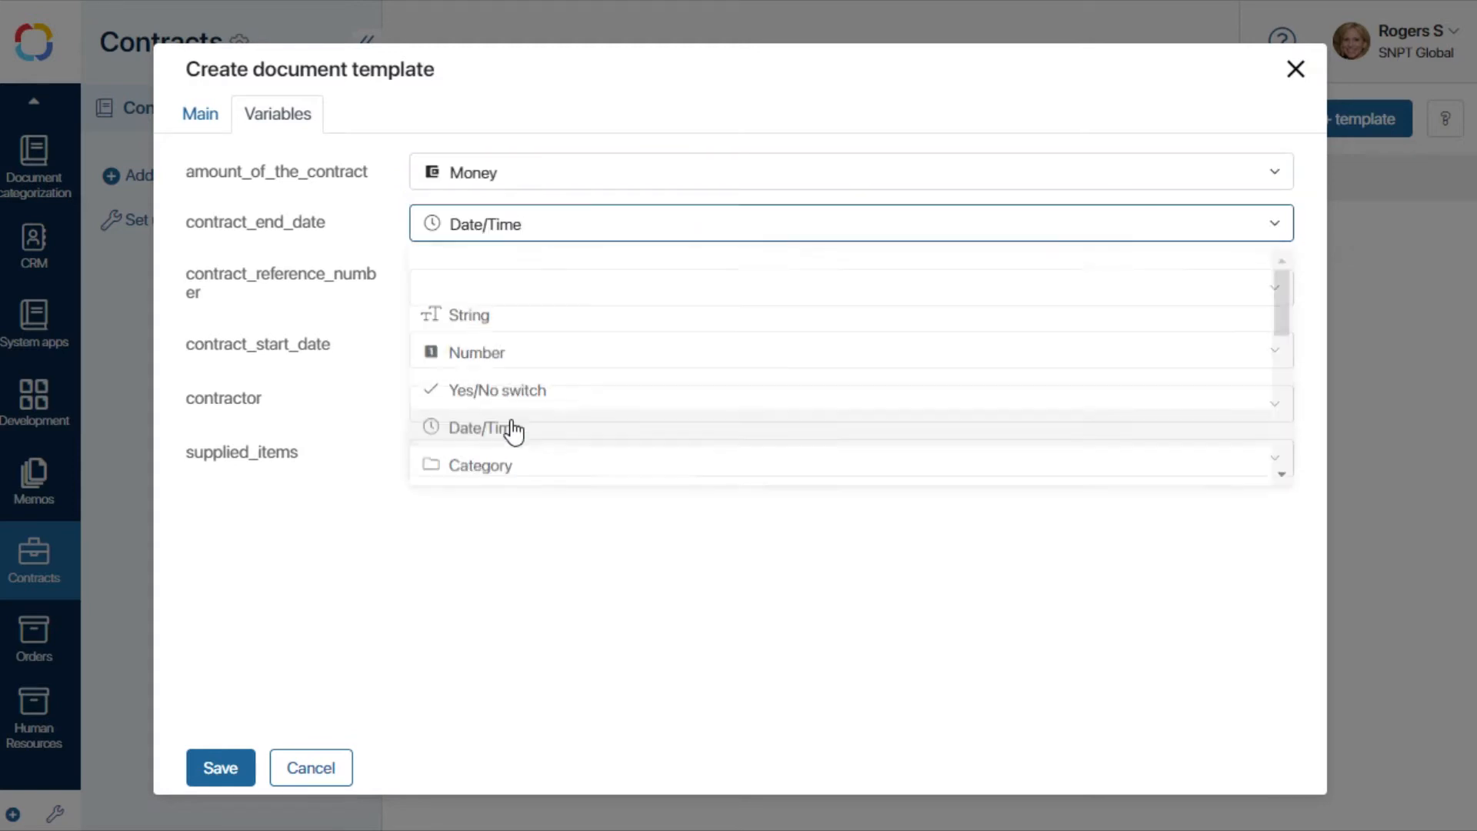
{"action": "left_click", "coordinate": [511, 299]}
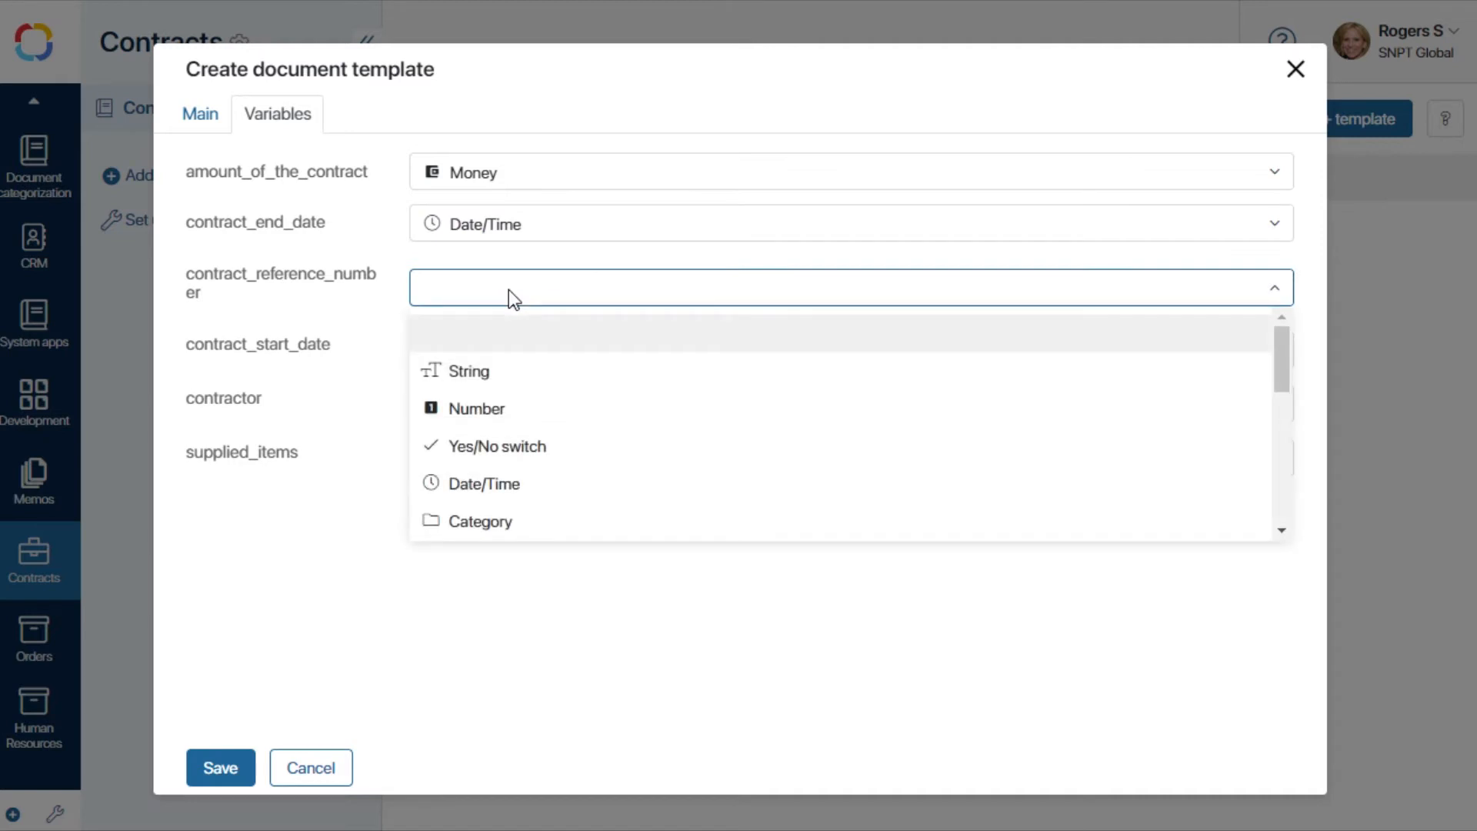
{"action": "left_click", "coordinate": [504, 415]}
{"action": "left_click", "coordinate": [506, 363]}
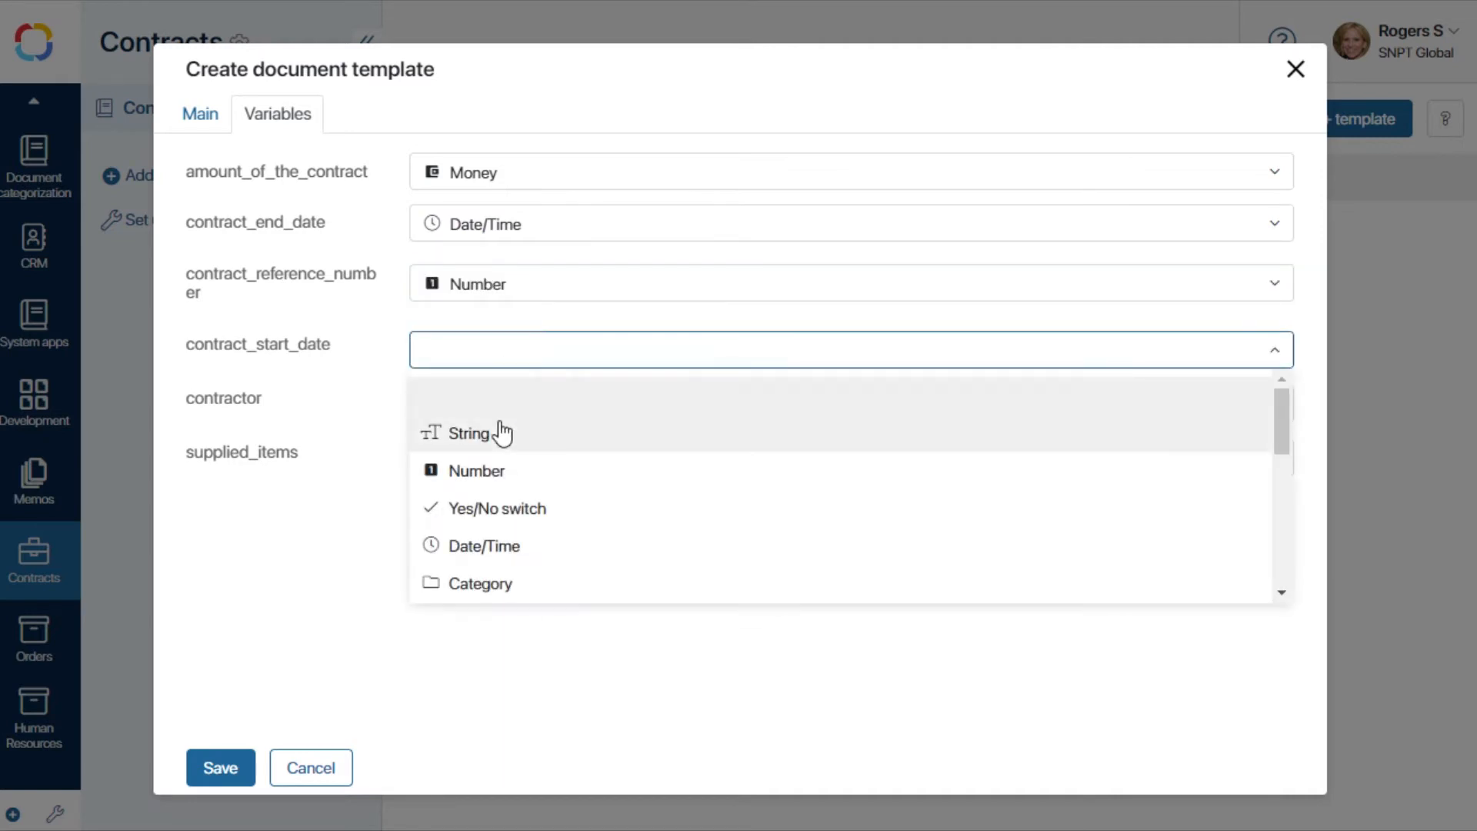
{"action": "left_click", "coordinate": [491, 545]}
Set the contractor variable to App and supplied_items to String, and save the document template.
{"action": "left_click", "coordinate": [500, 397]}
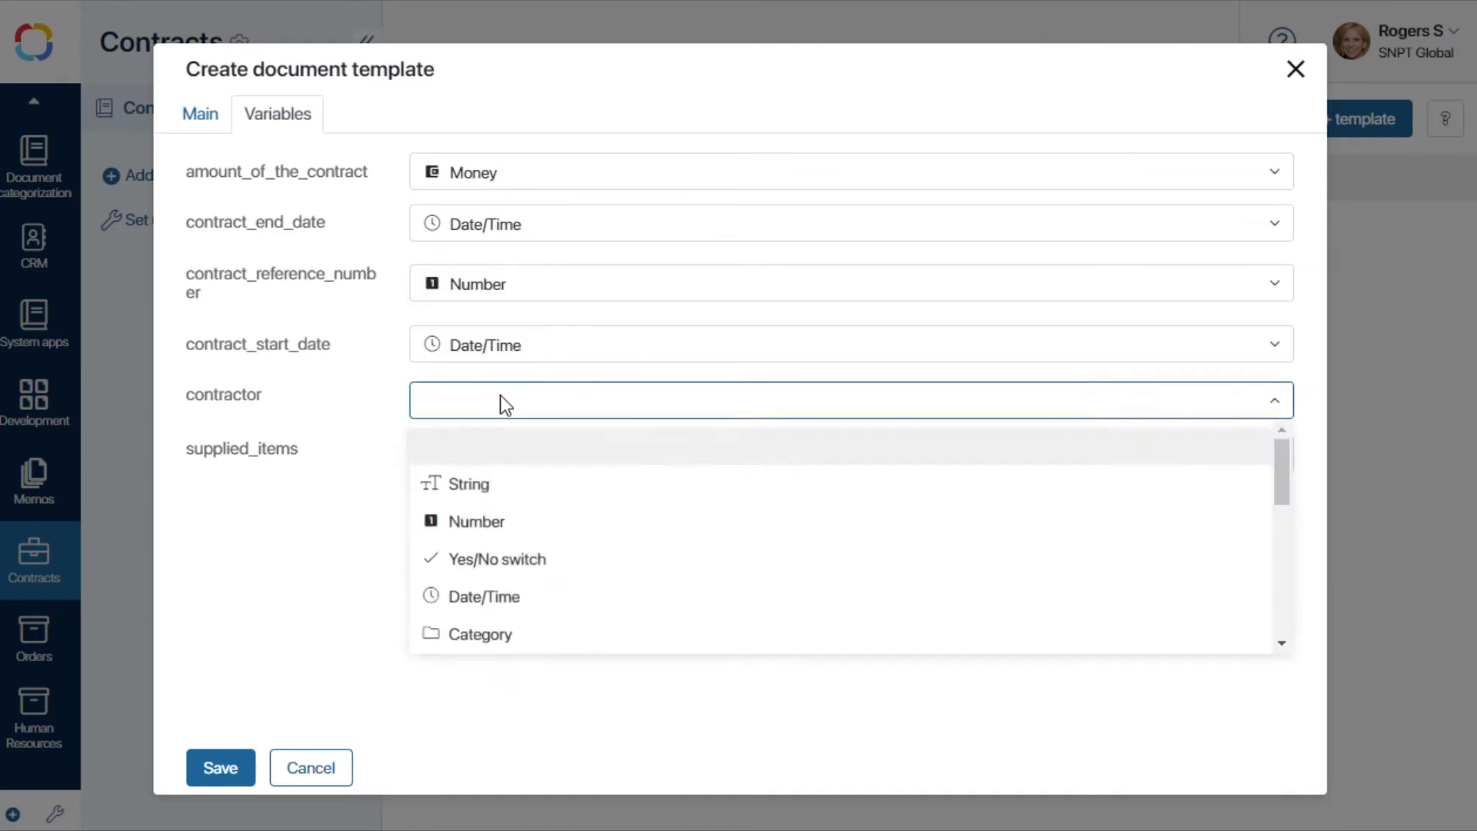
{"action": "scroll", "coordinate": [508, 500], "scroll_direction": "down", "scroll_amount": 3}
{"action": "scroll", "coordinate": [508, 500], "scroll_direction": "down", "scroll_amount": 3}
{"action": "left_click", "coordinate": [485, 626]}
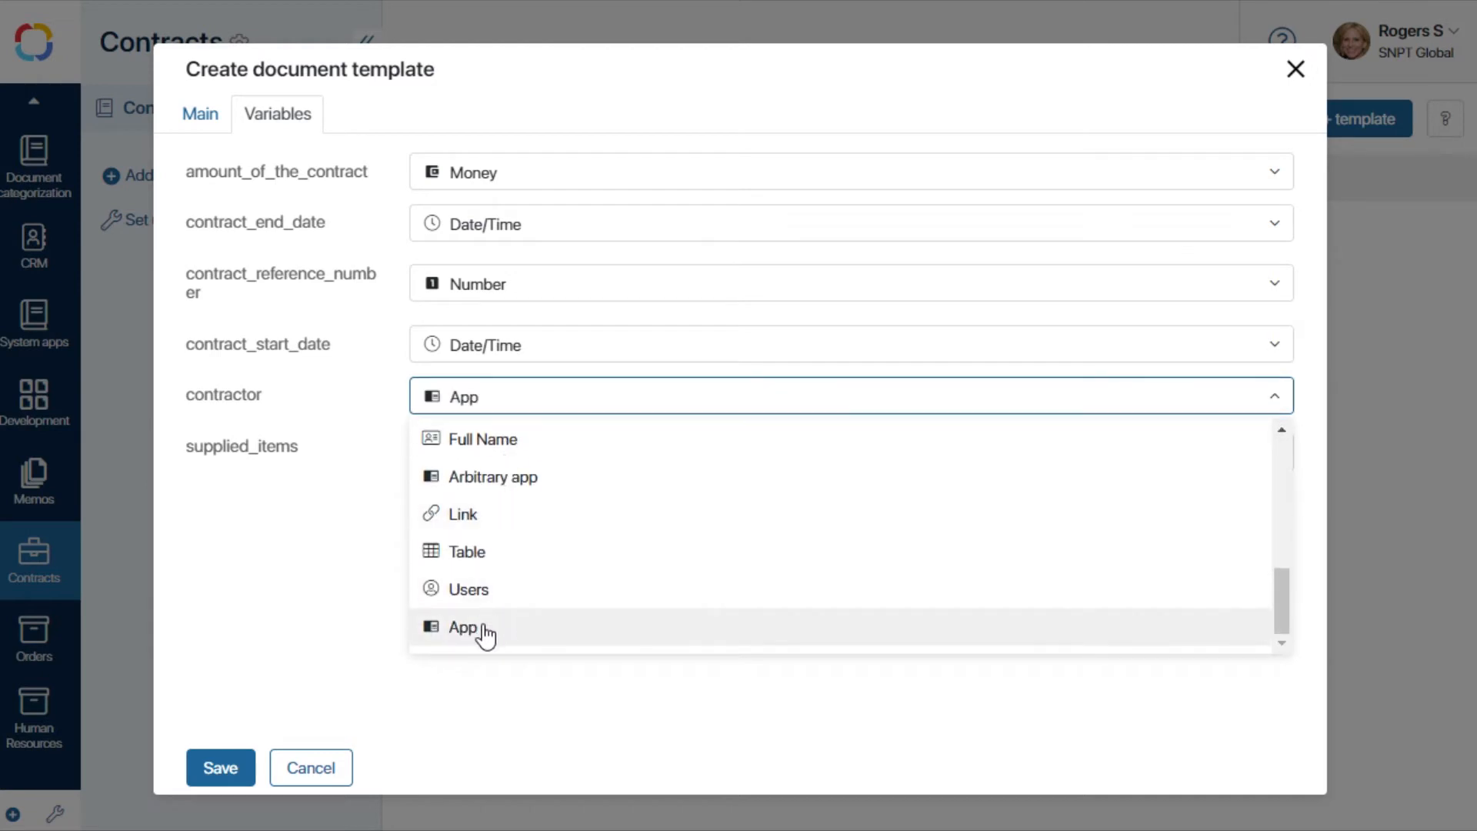
{"action": "left_click", "coordinate": [500, 460]}
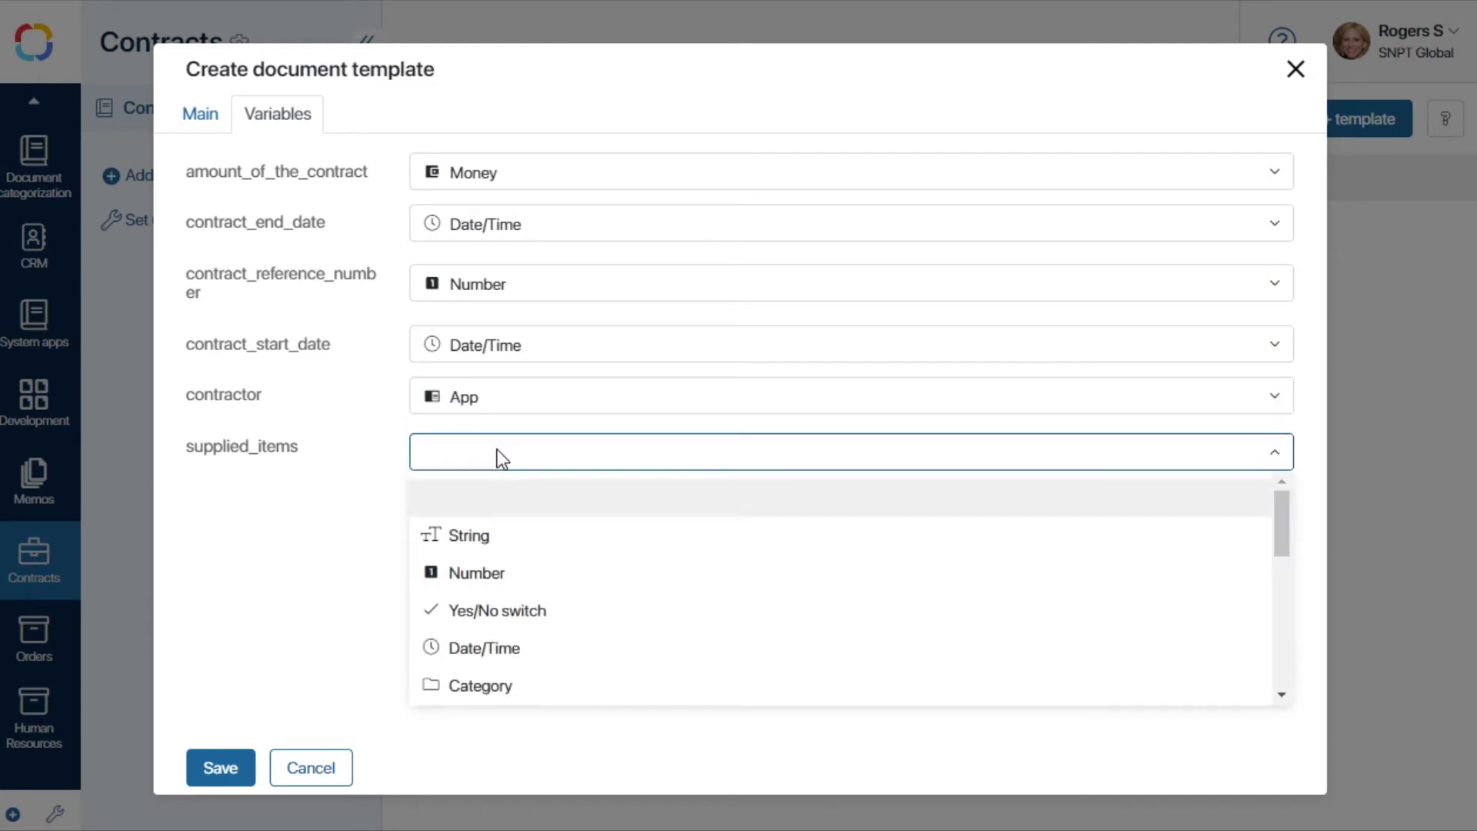
{"action": "left_click", "coordinate": [492, 531]}
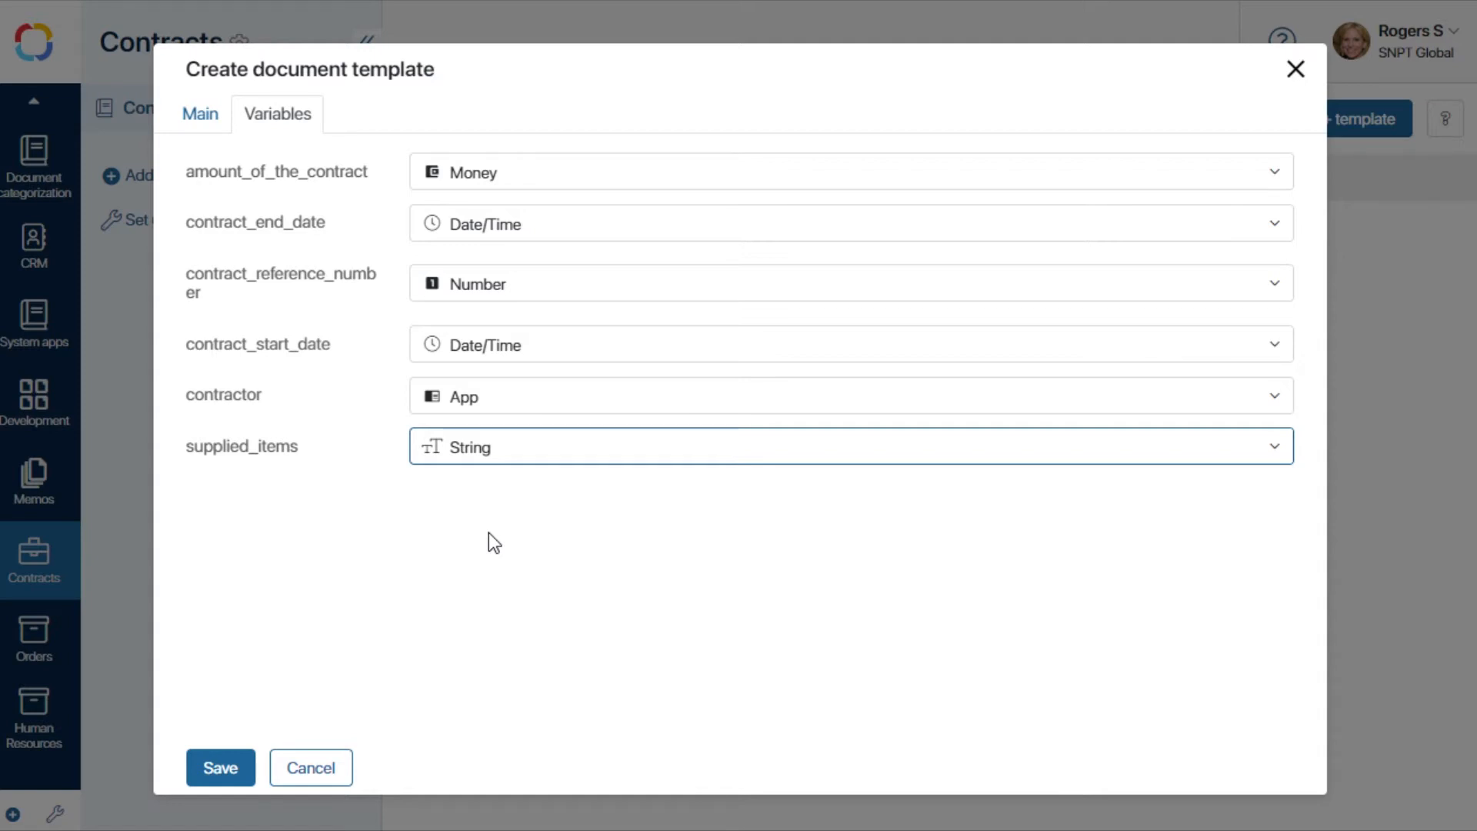
{"action": "left_click", "coordinate": [225, 767]}
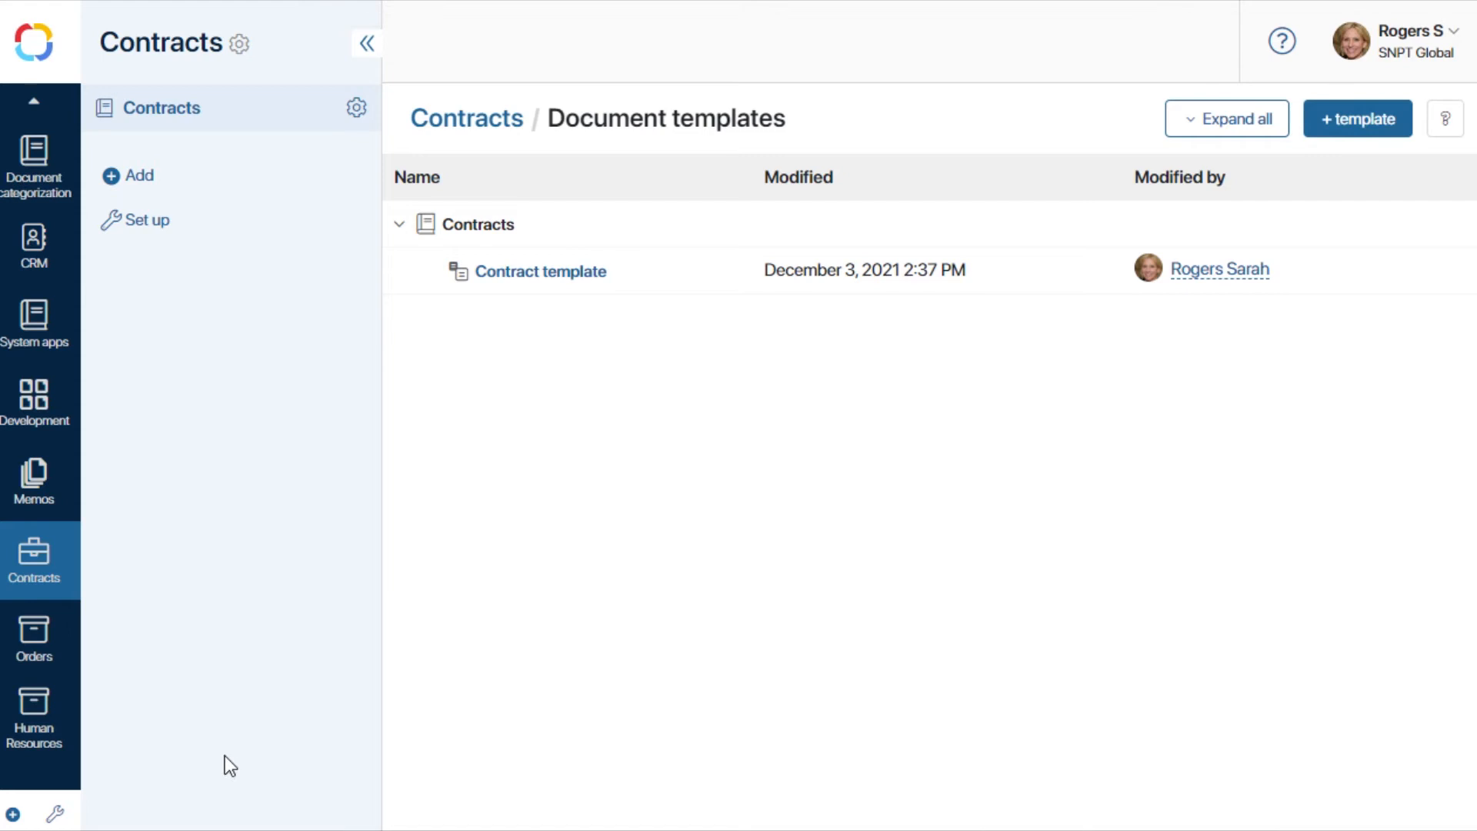
Reopen the saved Contract template, upload "SUPPLY AGREEMENT template" as its file again, and save it.
{"action": "left_click", "coordinate": [597, 270]}
{"action": "left_click", "coordinate": [691, 221]}
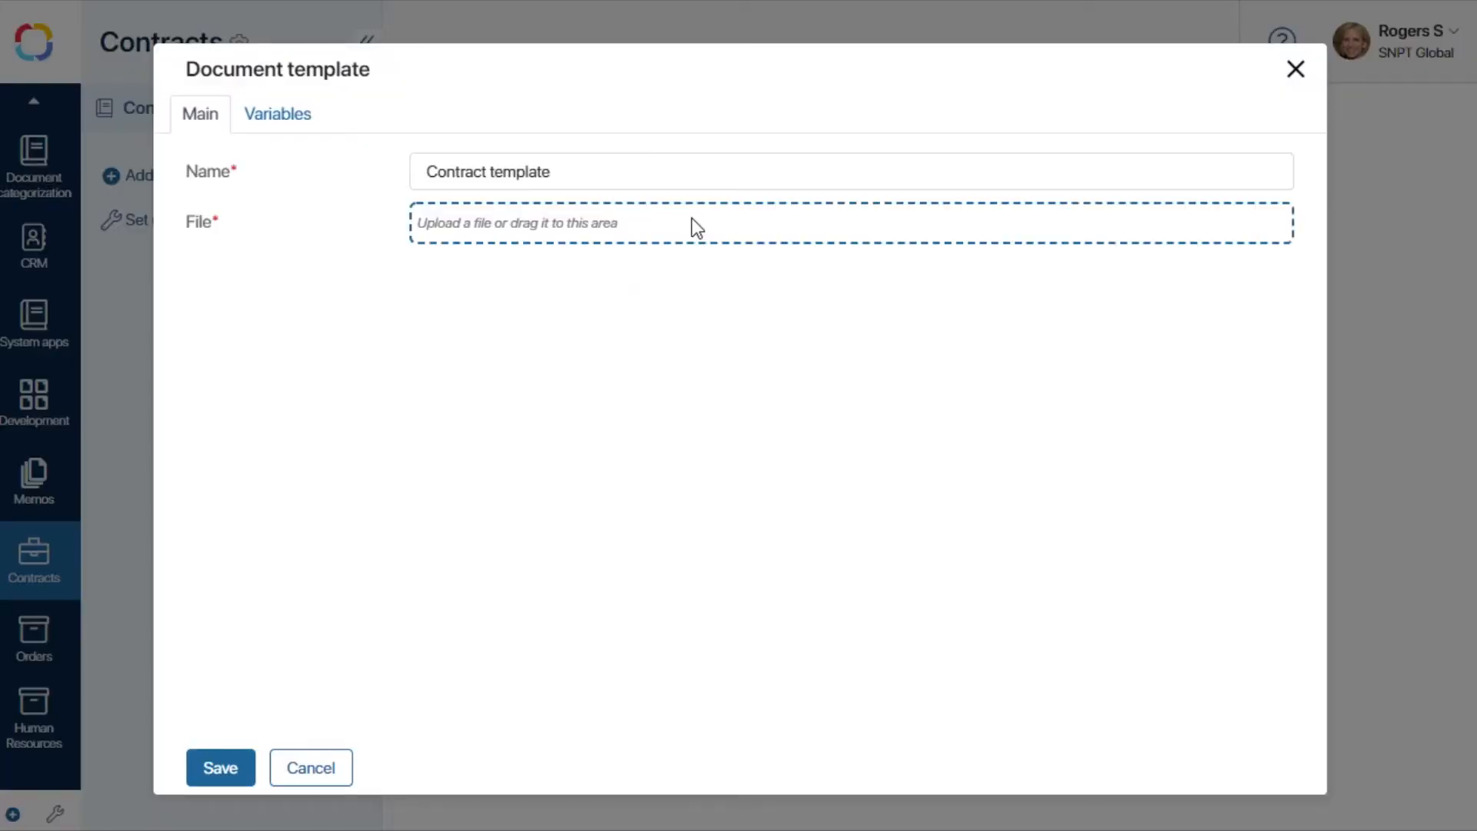
{"action": "left_click", "coordinate": [538, 229]}
{"action": "left_click", "coordinate": [529, 219]}
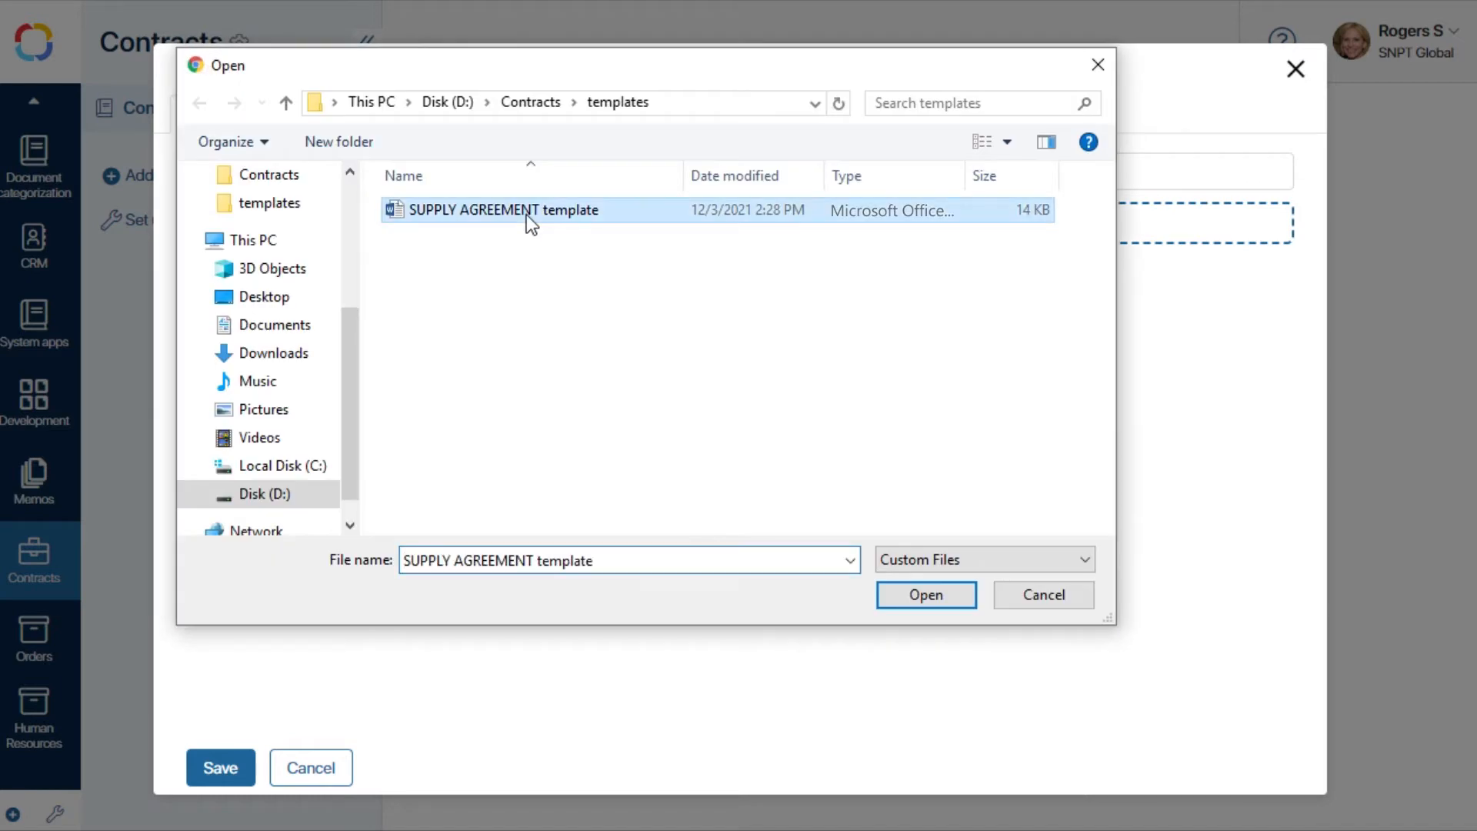
{"action": "left_click", "coordinate": [946, 599]}
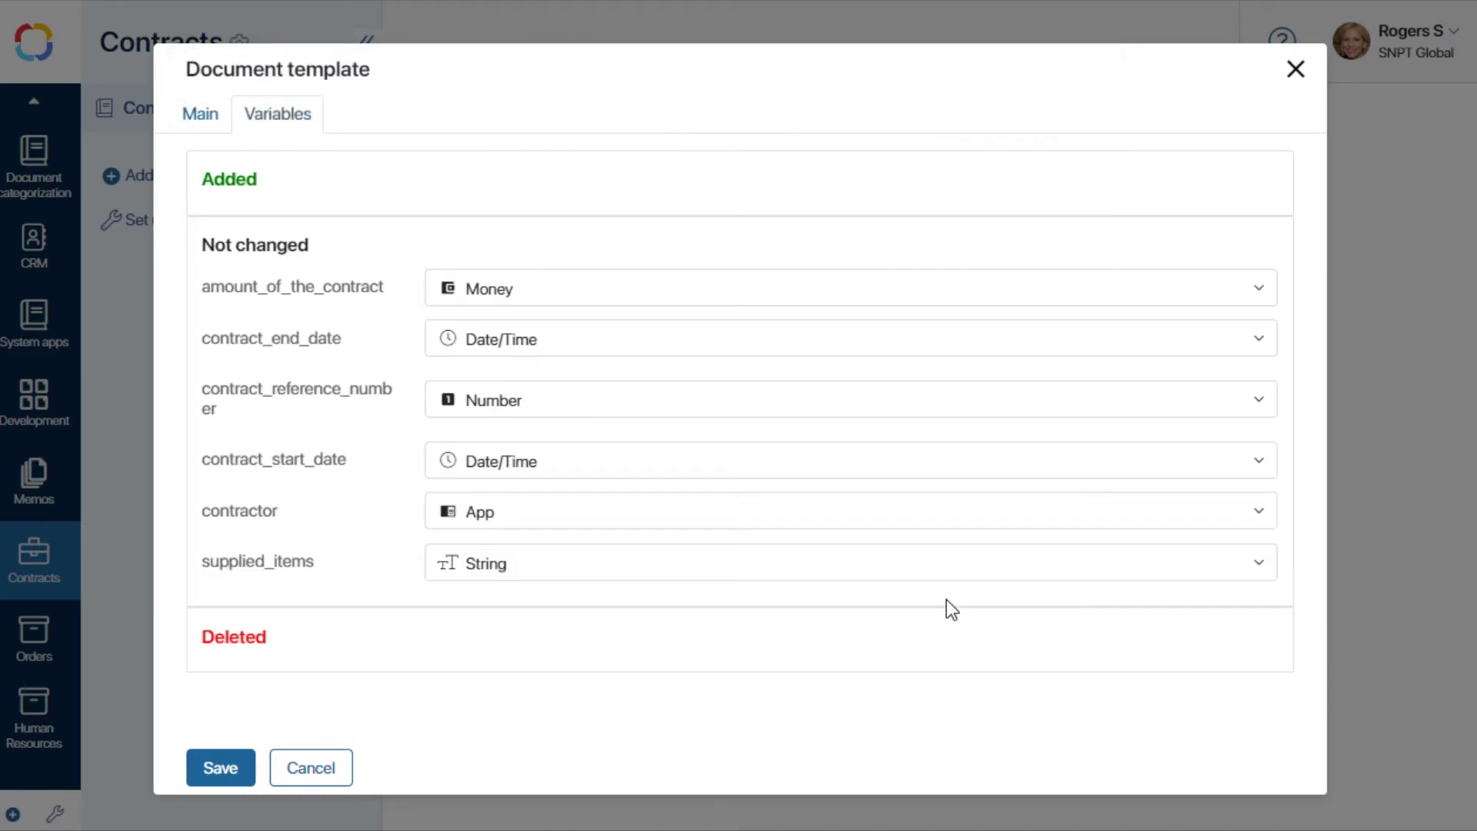
{"action": "left_click", "coordinate": [221, 768]}
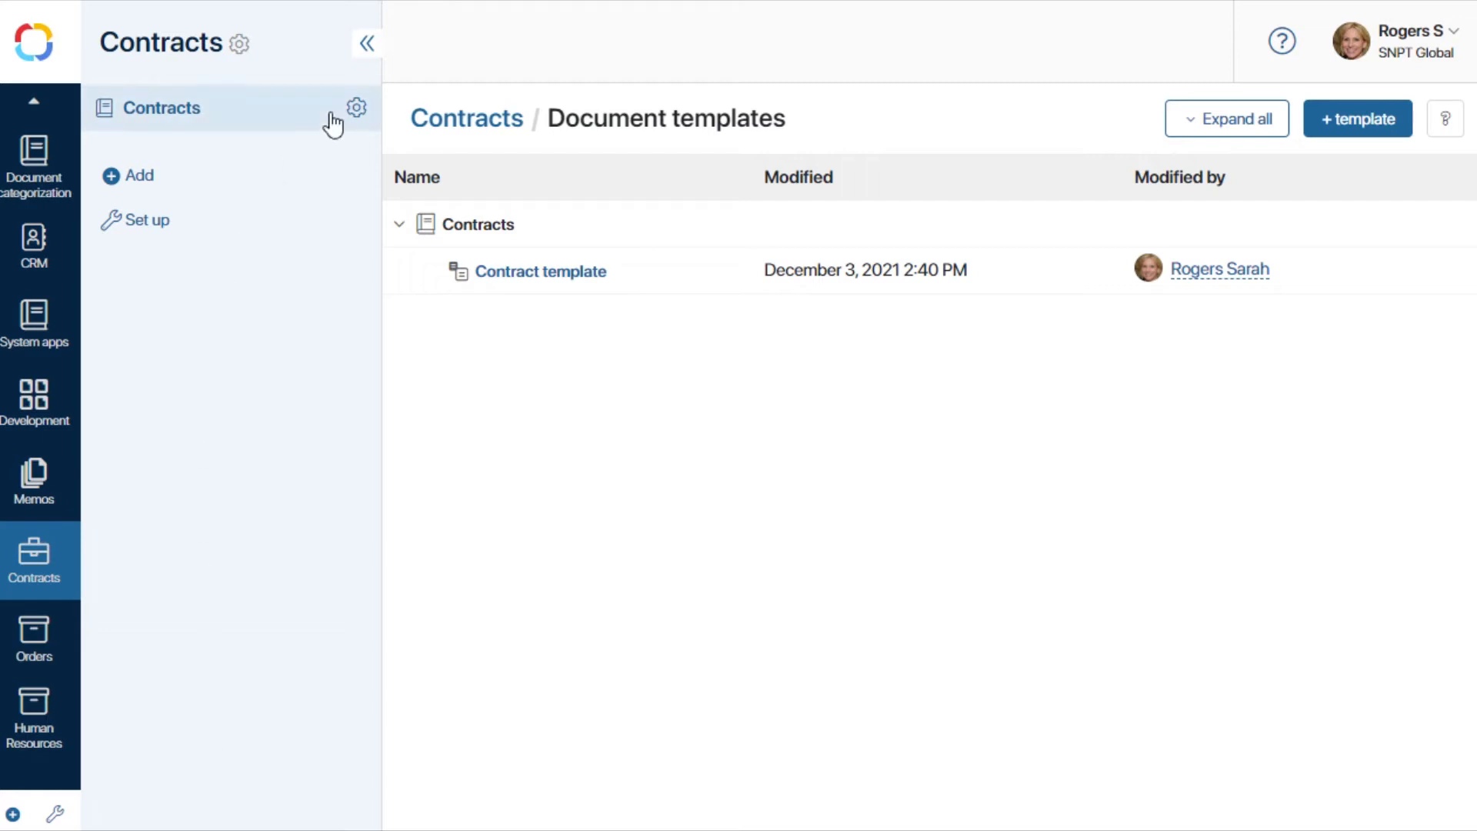
Open the form settings of the Contracts app and switch them to Advanced Mode.
{"action": "left_click", "coordinate": [355, 108]}
{"action": "left_click", "coordinate": [469, 244]}
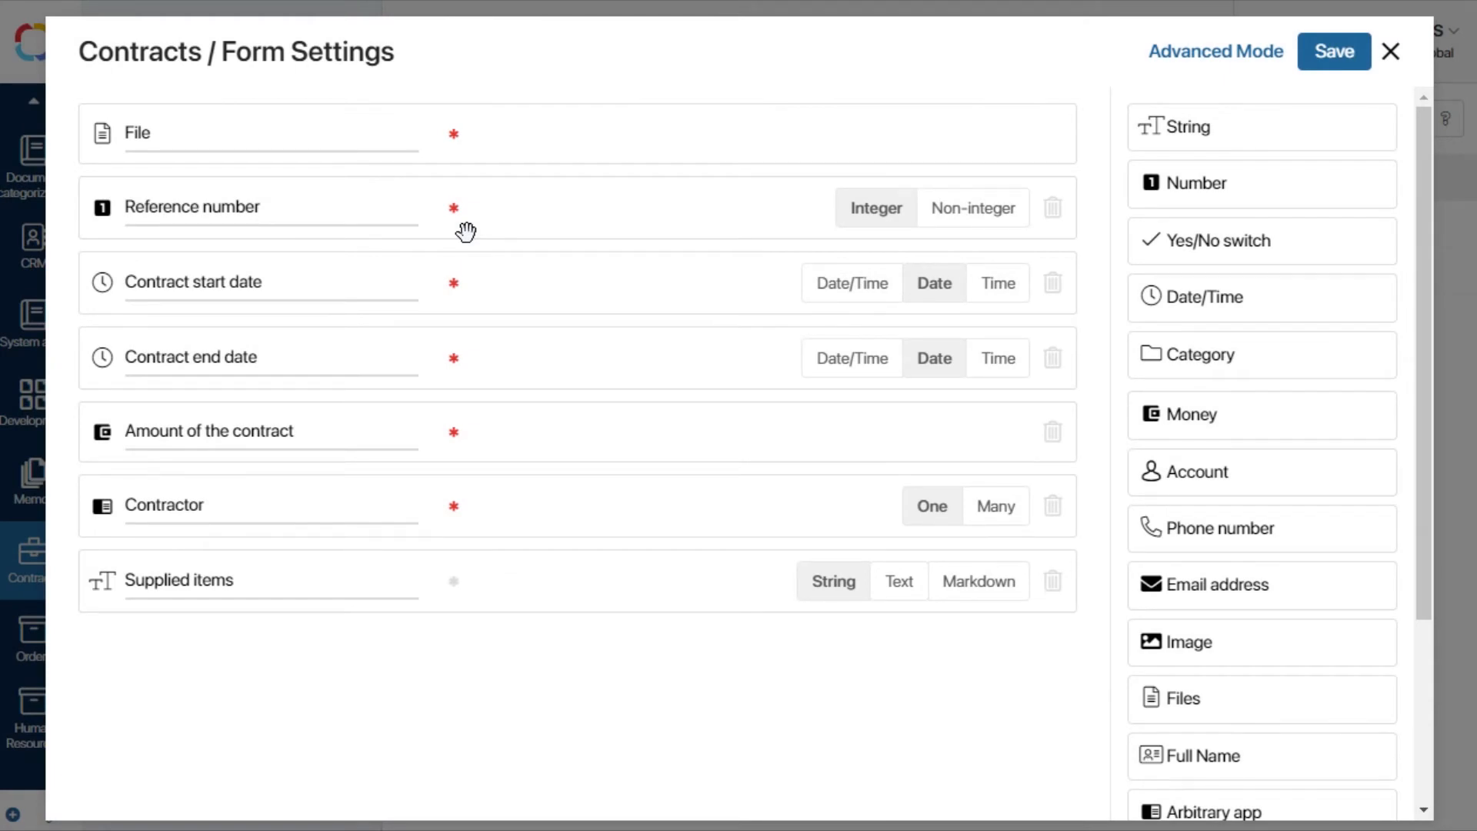
{"action": "left_click", "coordinate": [1189, 54]}
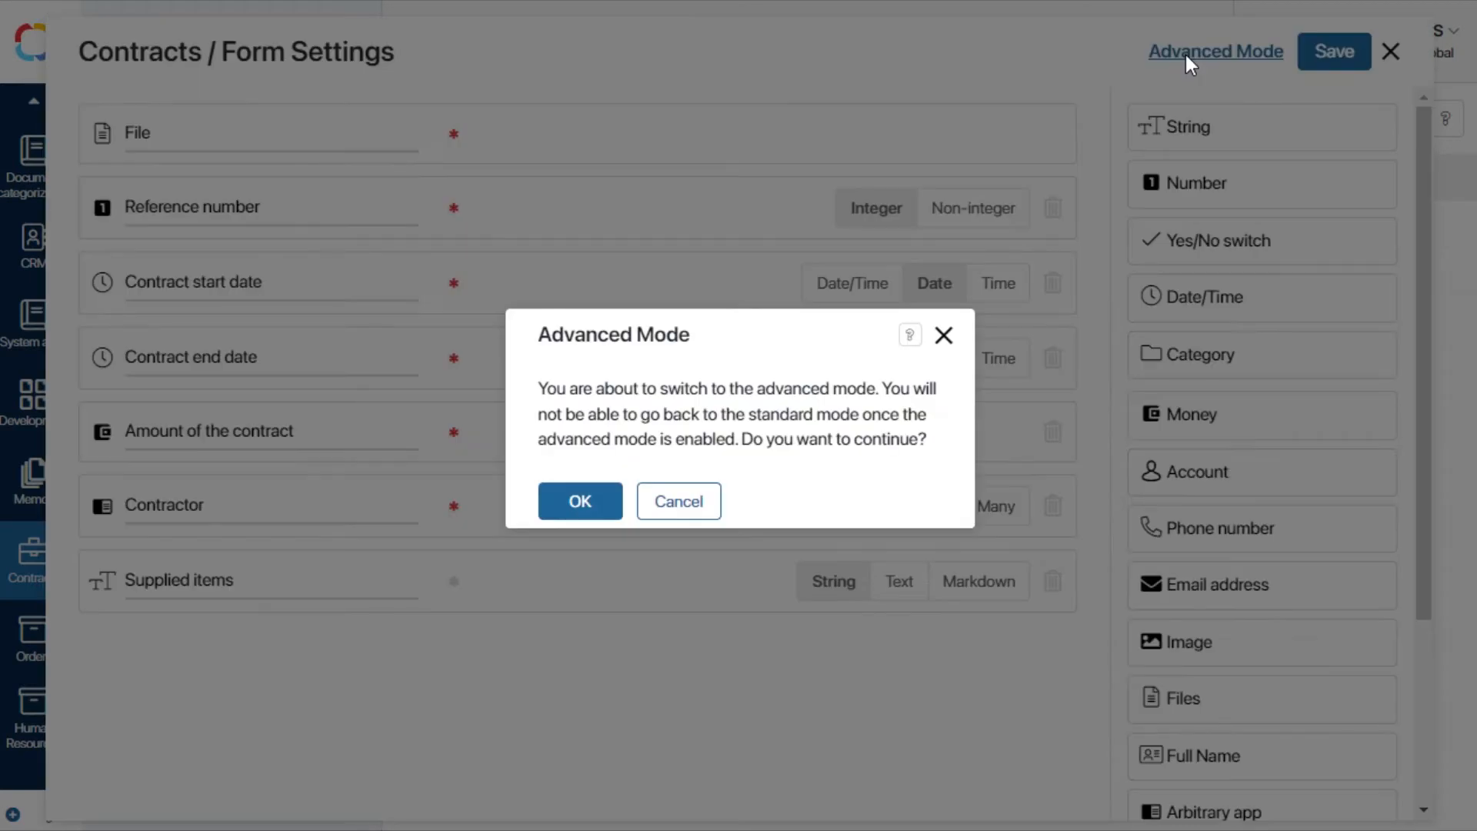
{"action": "left_click", "coordinate": [597, 514]}
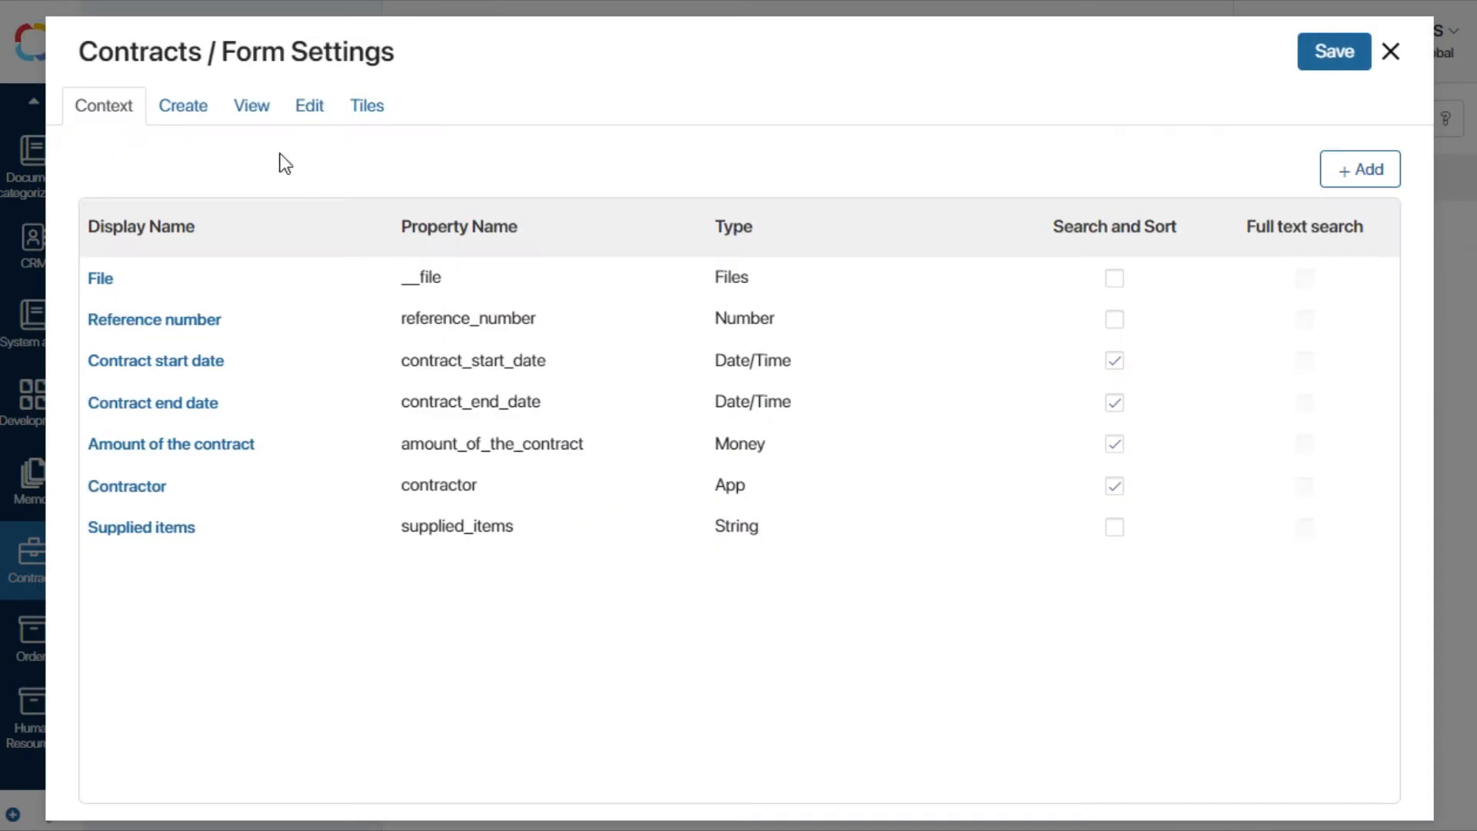
Replace the default form for creating contracts with a custom one, and open it in the form designer.
{"action": "left_click", "coordinate": [173, 112]}
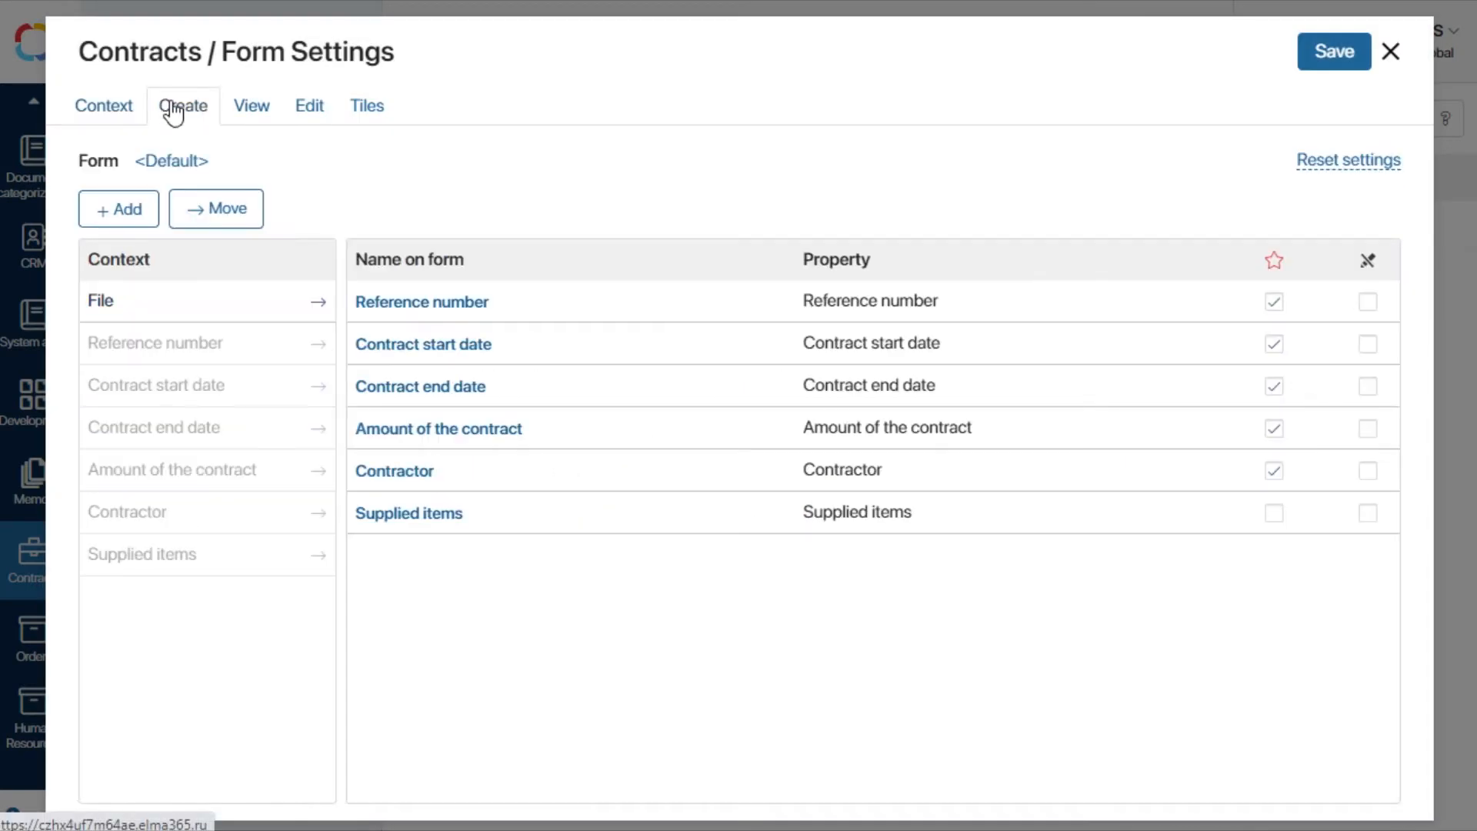
{"action": "left_click", "coordinate": [181, 161]}
{"action": "left_click", "coordinate": [416, 161]}
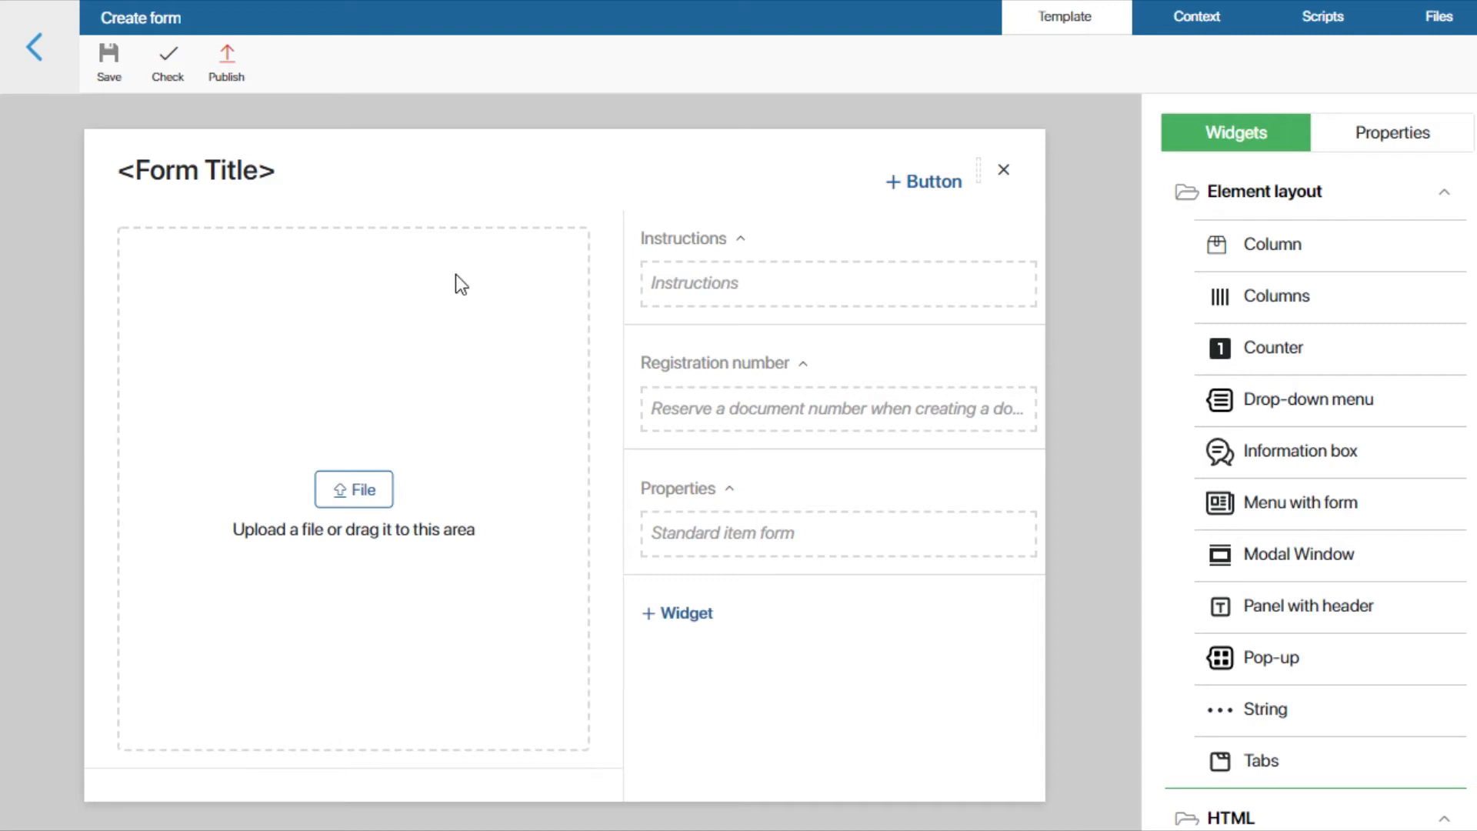
Delete the "Upload and preview file" widget from the main area of the Create form.
{"action": "left_click", "coordinate": [471, 297]}
{"action": "left_click", "coordinate": [576, 237]}
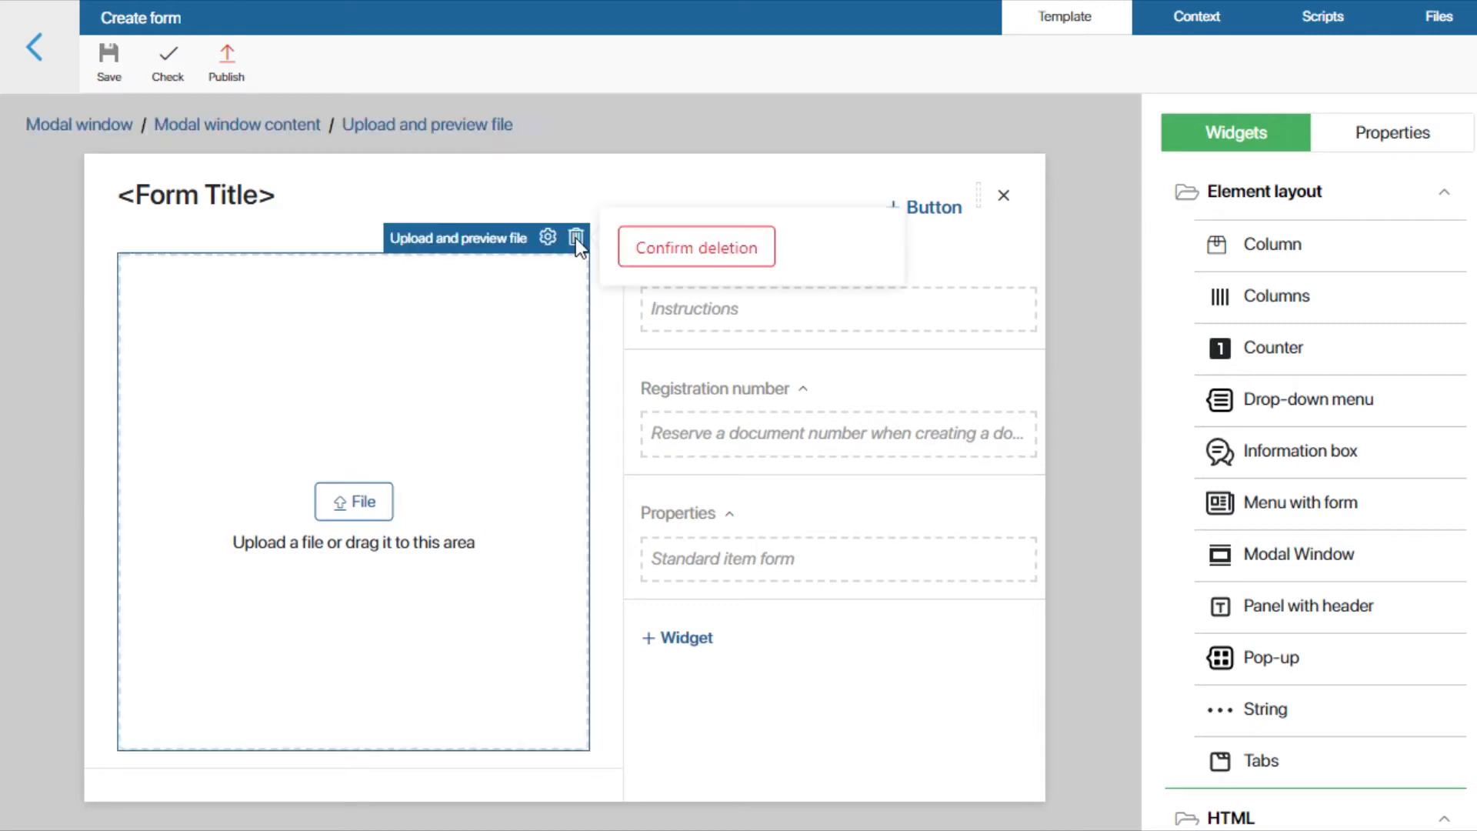
{"action": "left_click", "coordinate": [645, 248]}
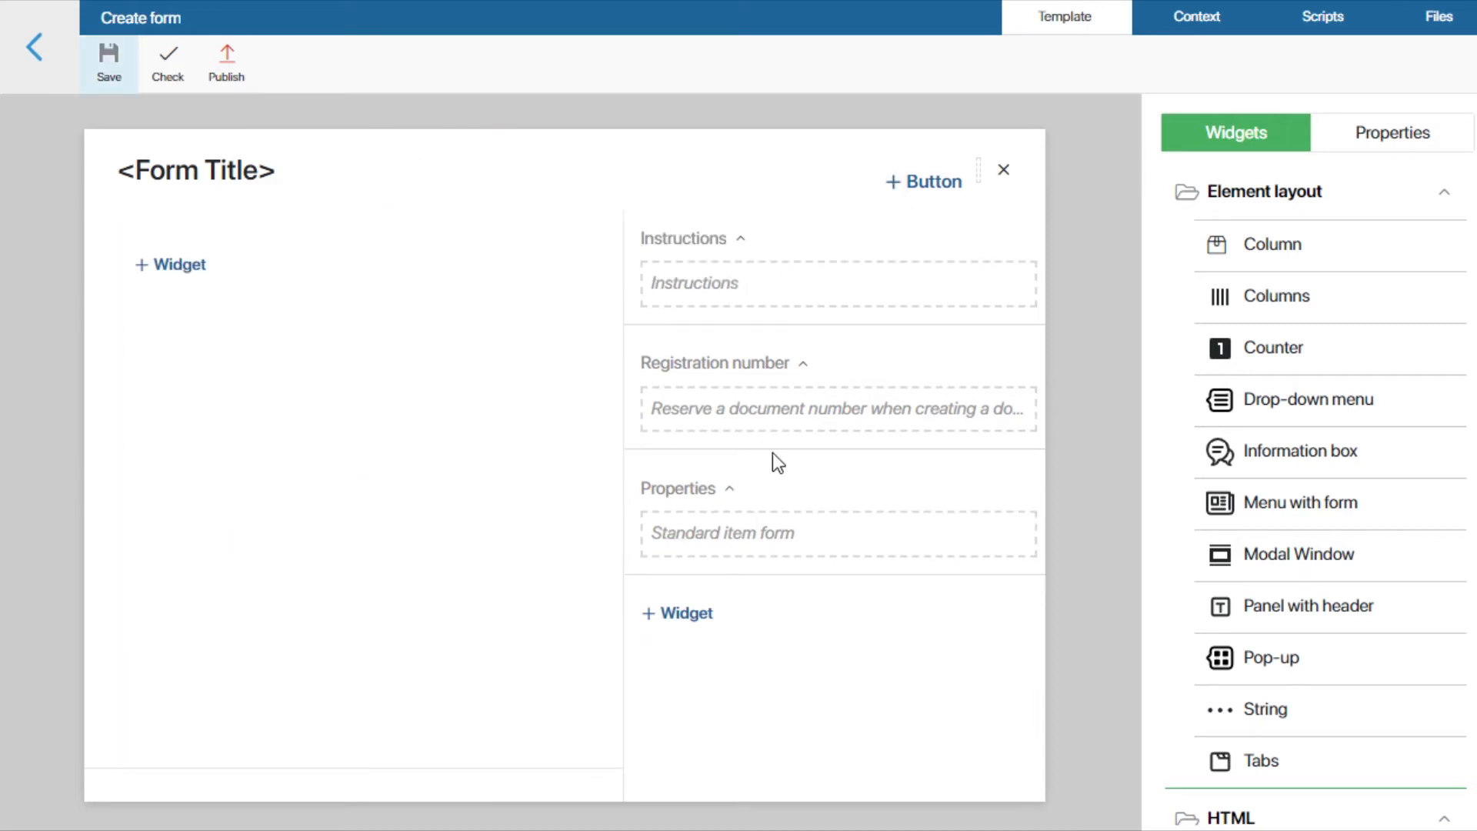
Move the Standard item form widget into the form's main area, then delete the emptied Properties side panel widget and save.
{"action": "left_click", "coordinate": [851, 534]}
{"action": "left_click_drag", "start_coordinate": [851, 562], "coordinate": [411, 403]}
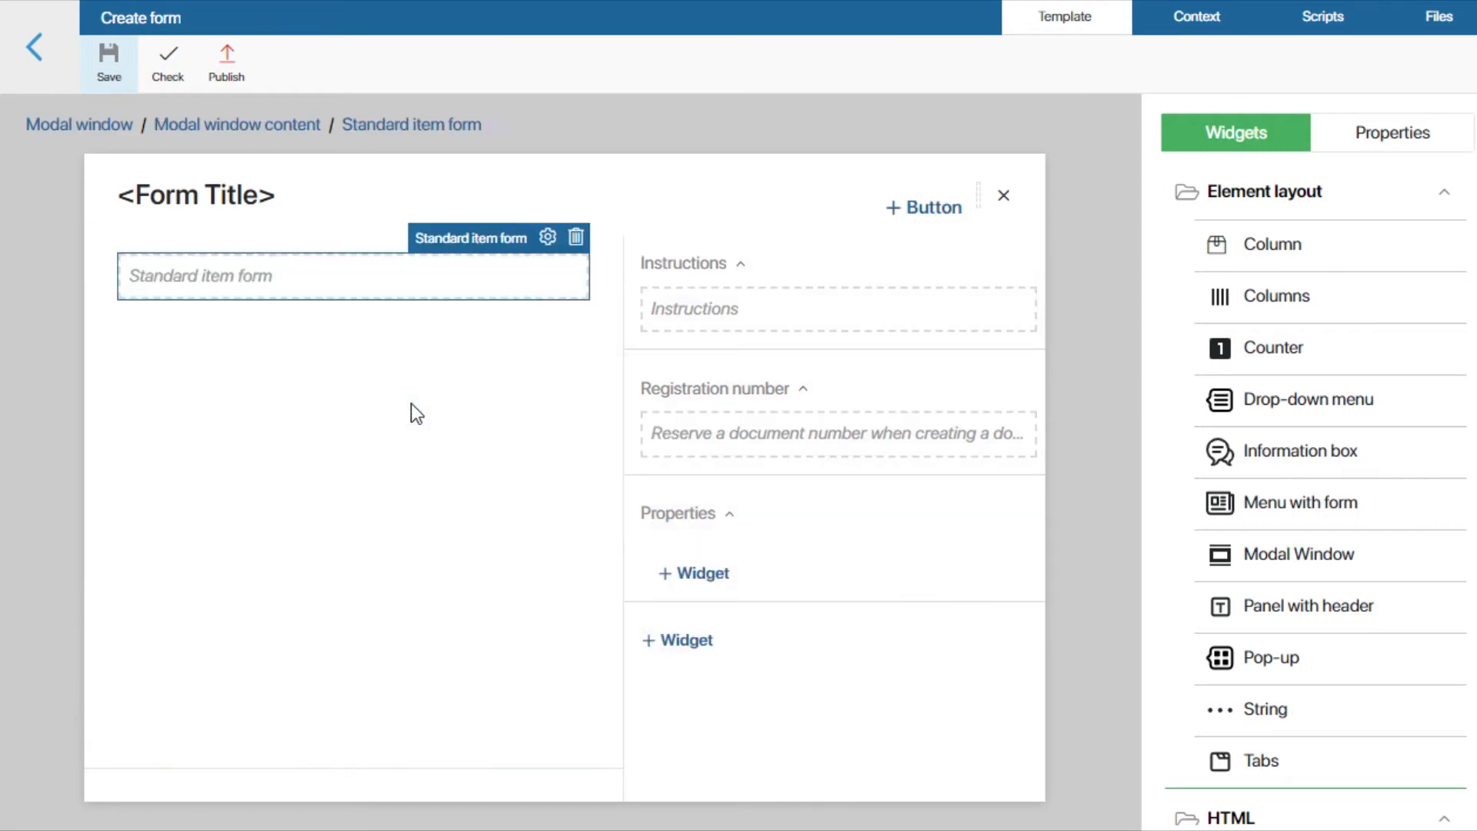
{"action": "left_click", "coordinate": [806, 514]}
{"action": "left_click", "coordinate": [1032, 485]}
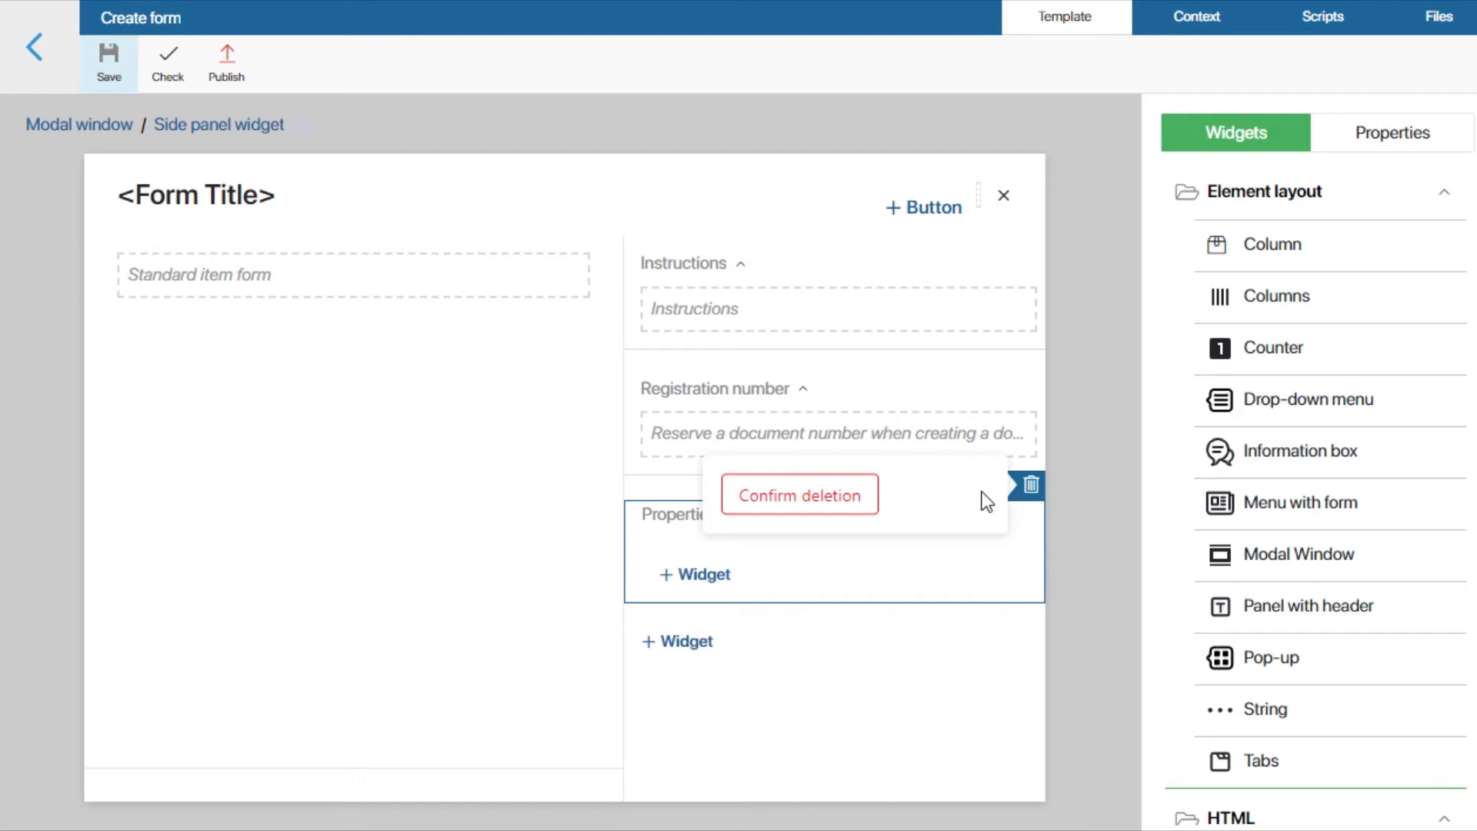
{"action": "left_click", "coordinate": [829, 497]}
{"action": "left_click", "coordinate": [123, 66]}
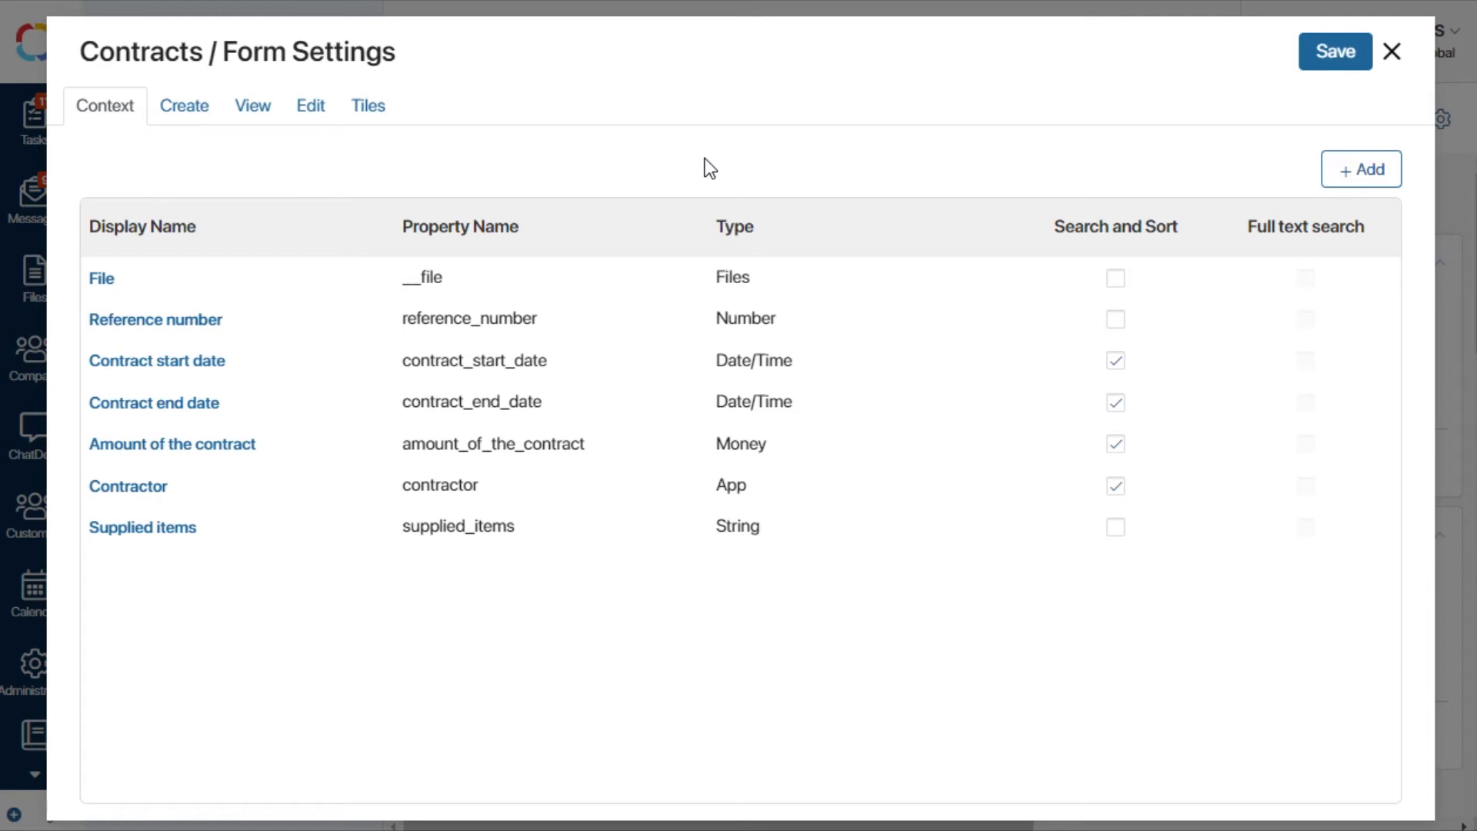
Add the File property to the Create form as a non-required, read-only field hidden if empty, and save the form settings.
{"action": "left_click", "coordinate": [169, 108]}
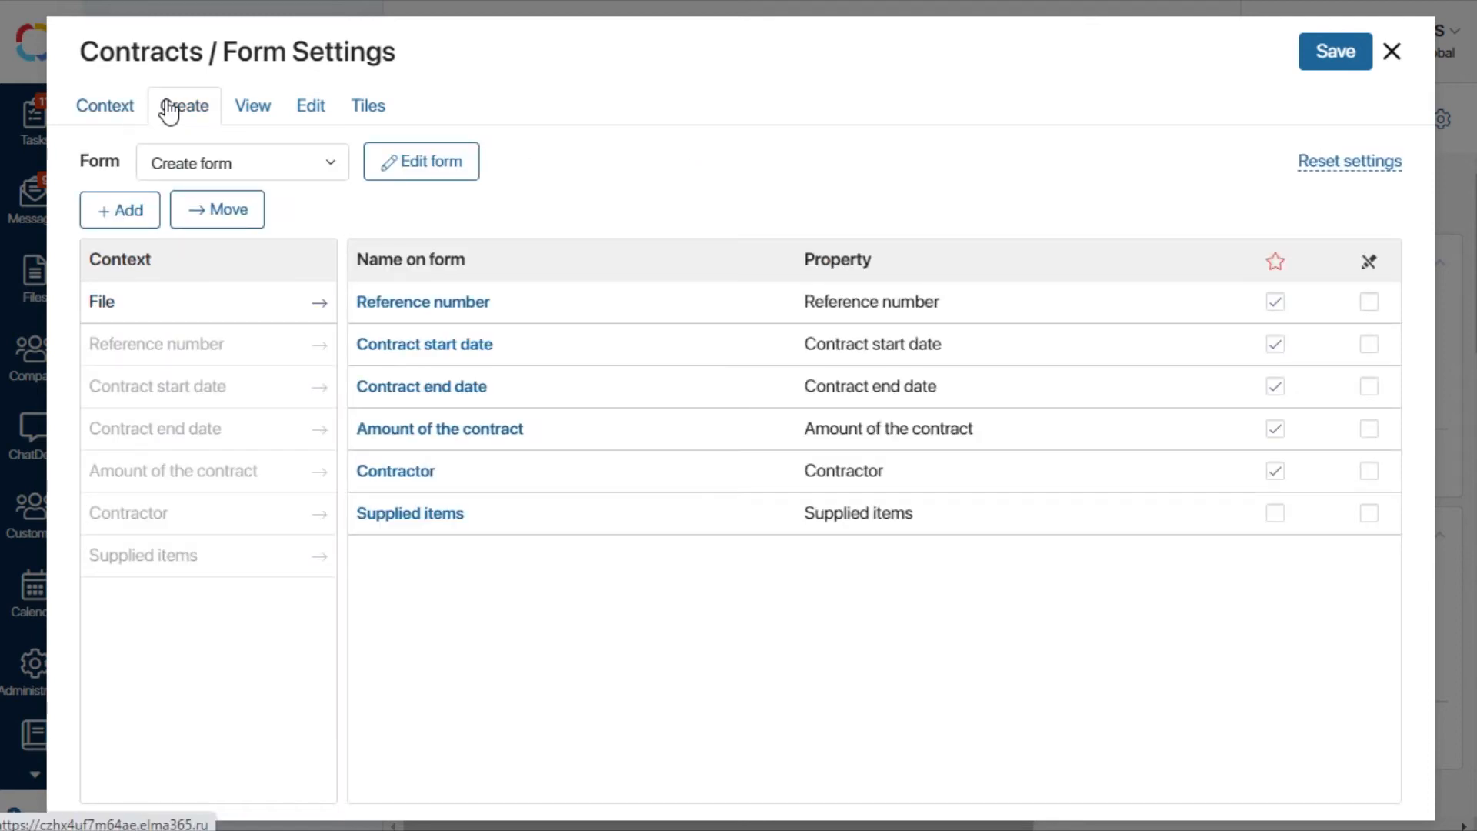
{"action": "left_click", "coordinate": [317, 304]}
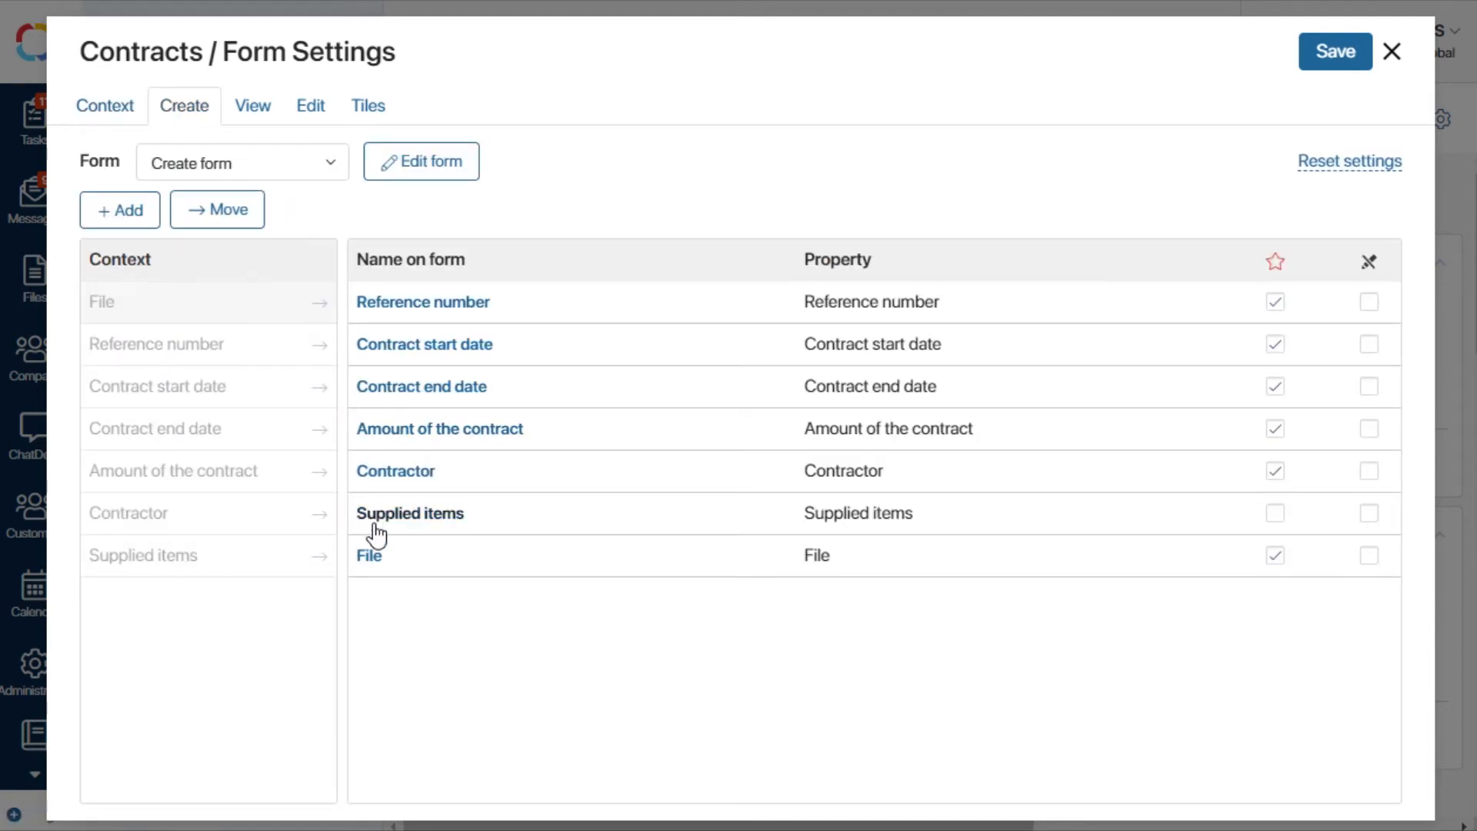
{"action": "left_click", "coordinate": [372, 556]}
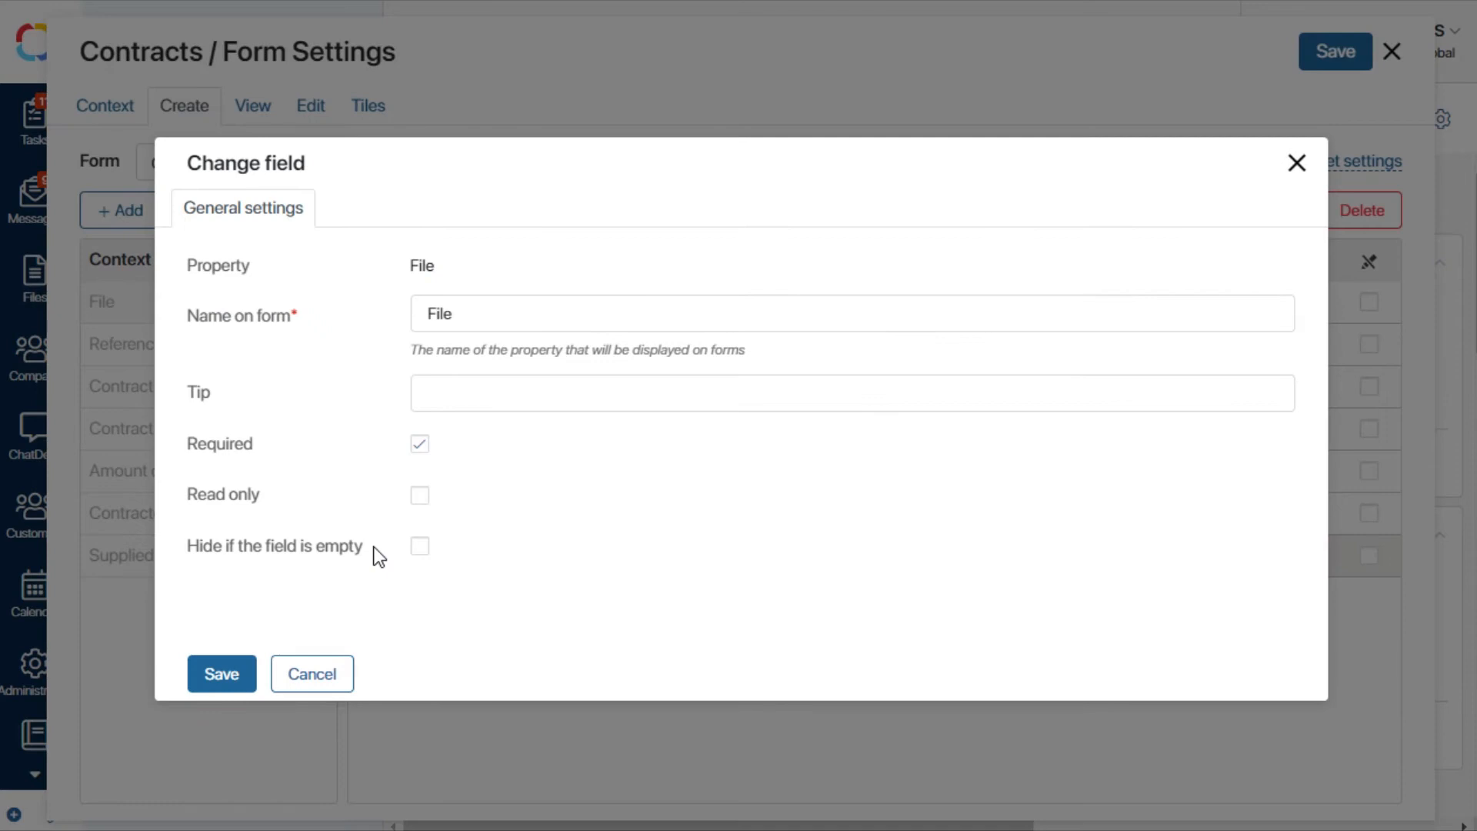
{"action": "left_click", "coordinate": [420, 548]}
{"action": "left_click", "coordinate": [219, 674]}
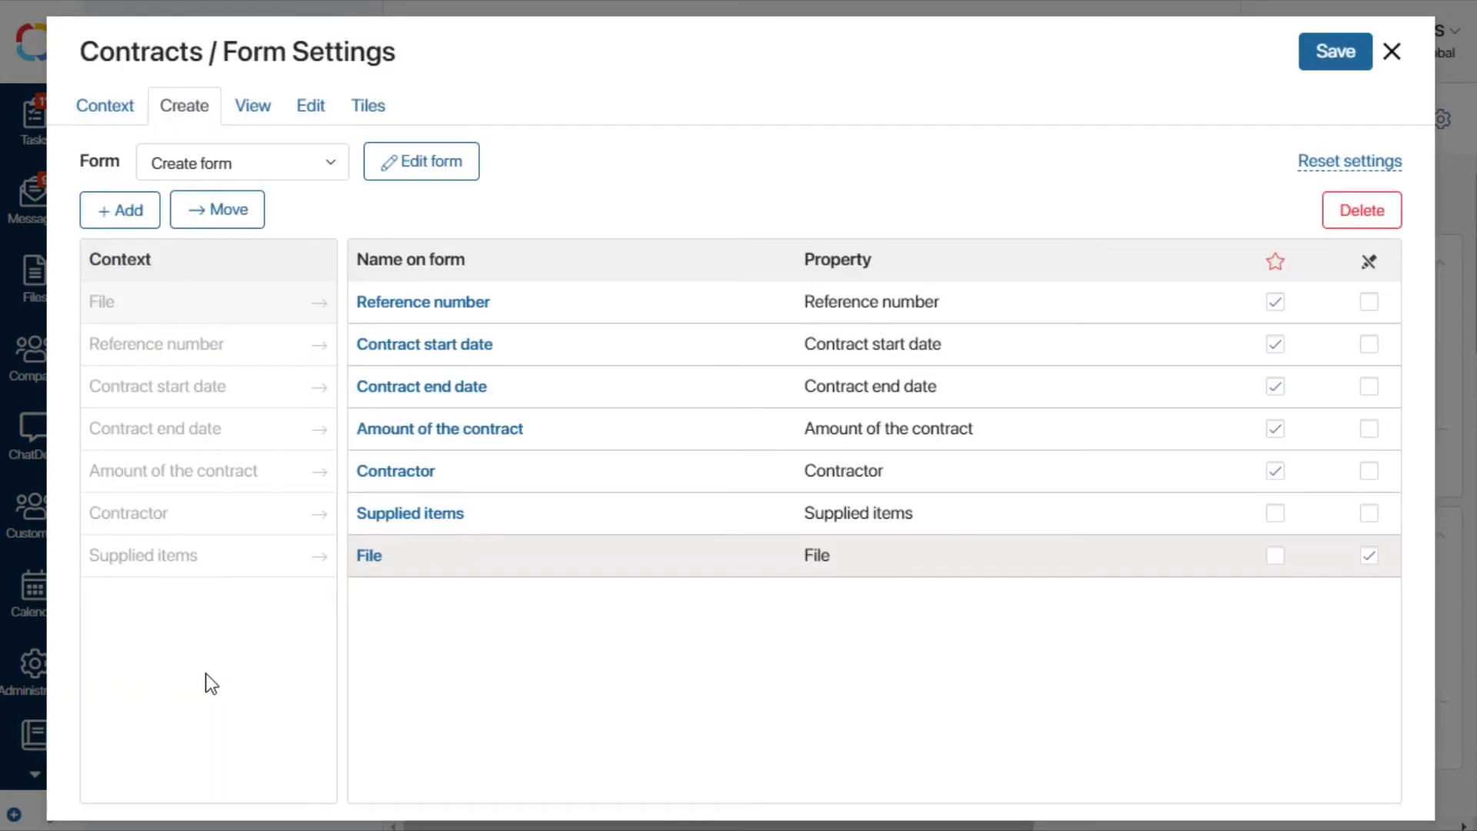
{"action": "left_click", "coordinate": [1308, 54]}
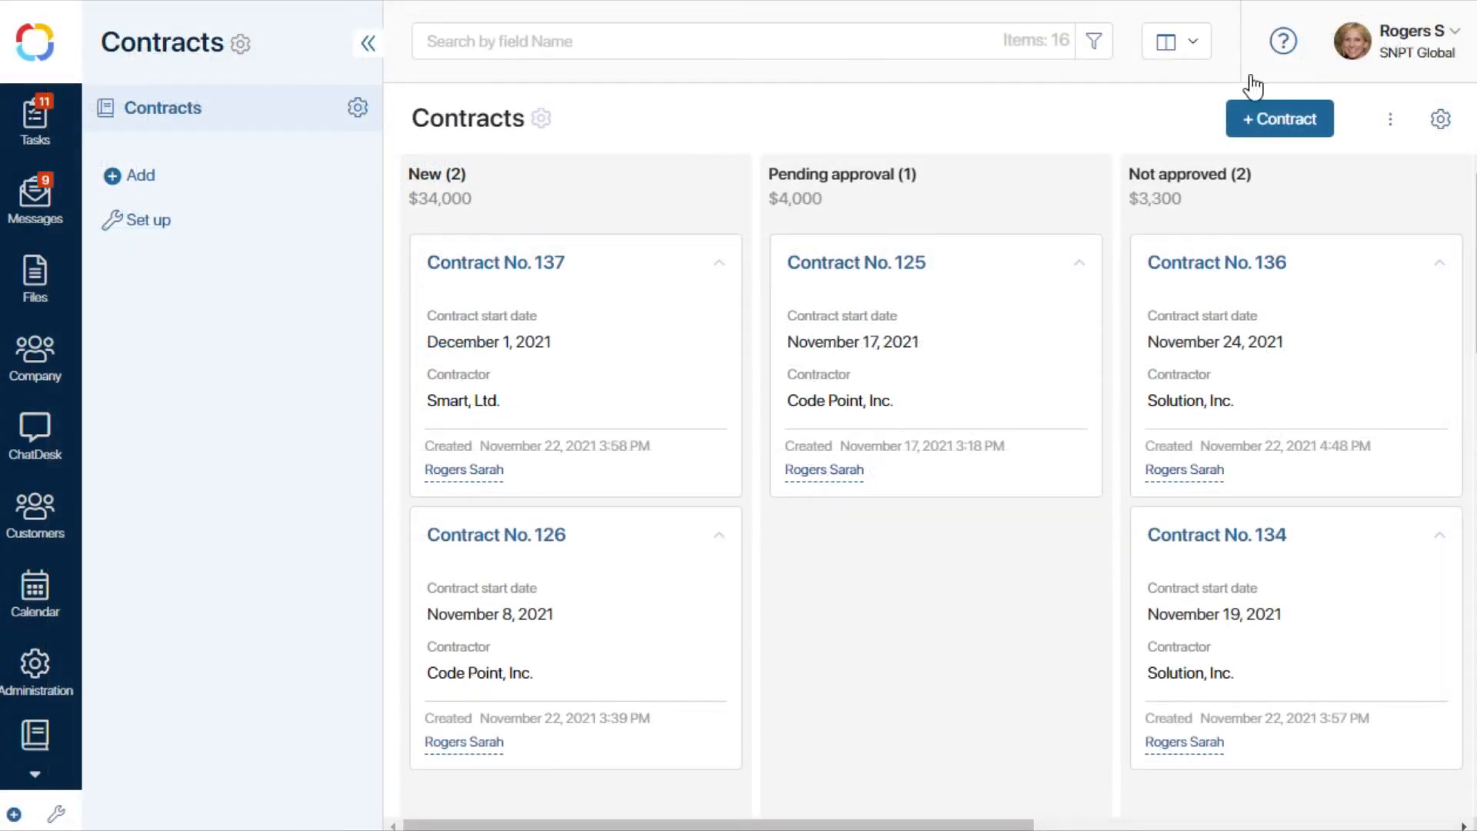
Open the Contract approval process from the Contracts app's business processes.
{"action": "left_click", "coordinate": [360, 111]}
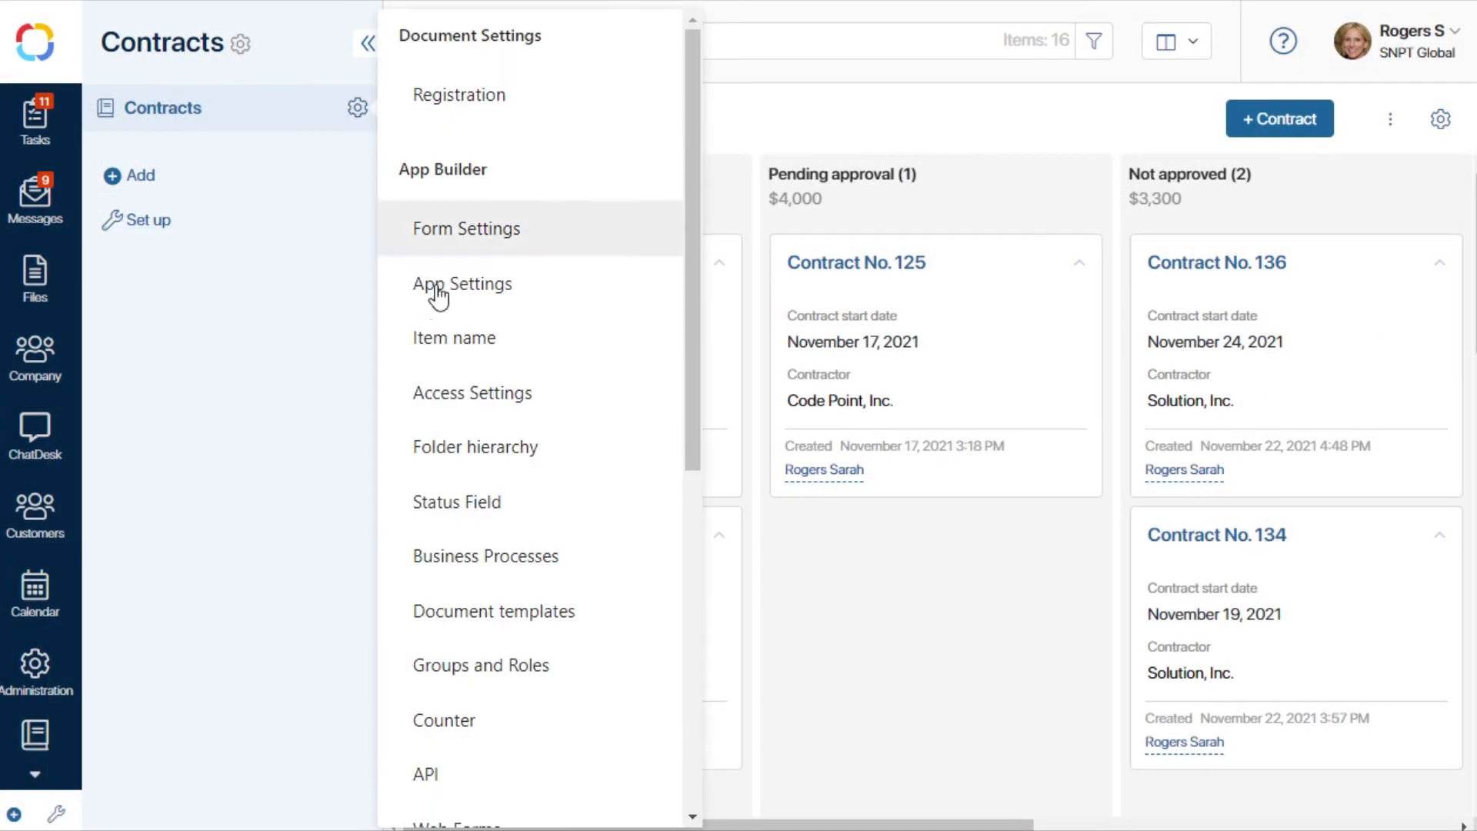
{"action": "left_click", "coordinate": [490, 562]}
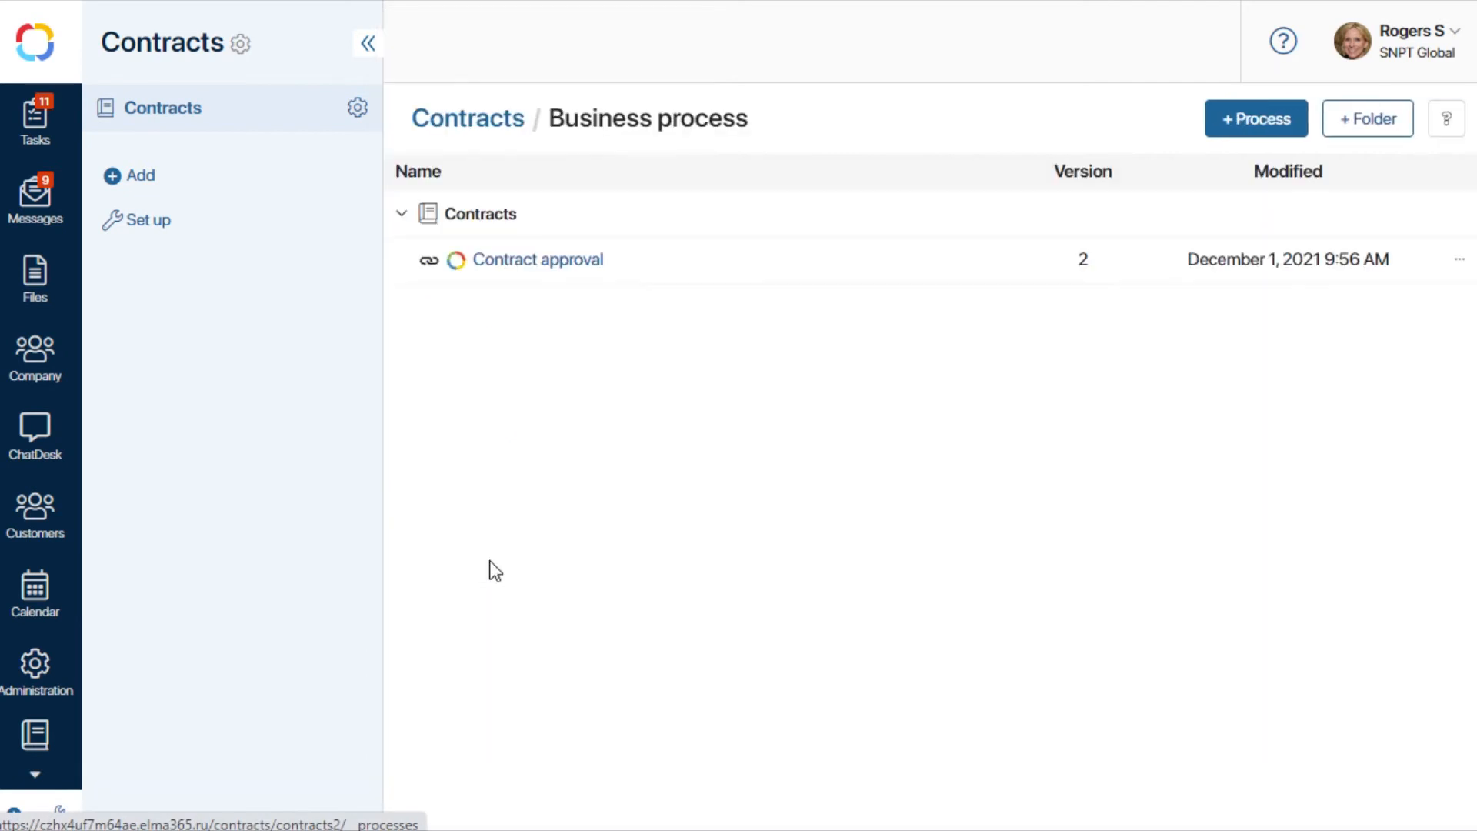
{"action": "left_click", "coordinate": [552, 280]}
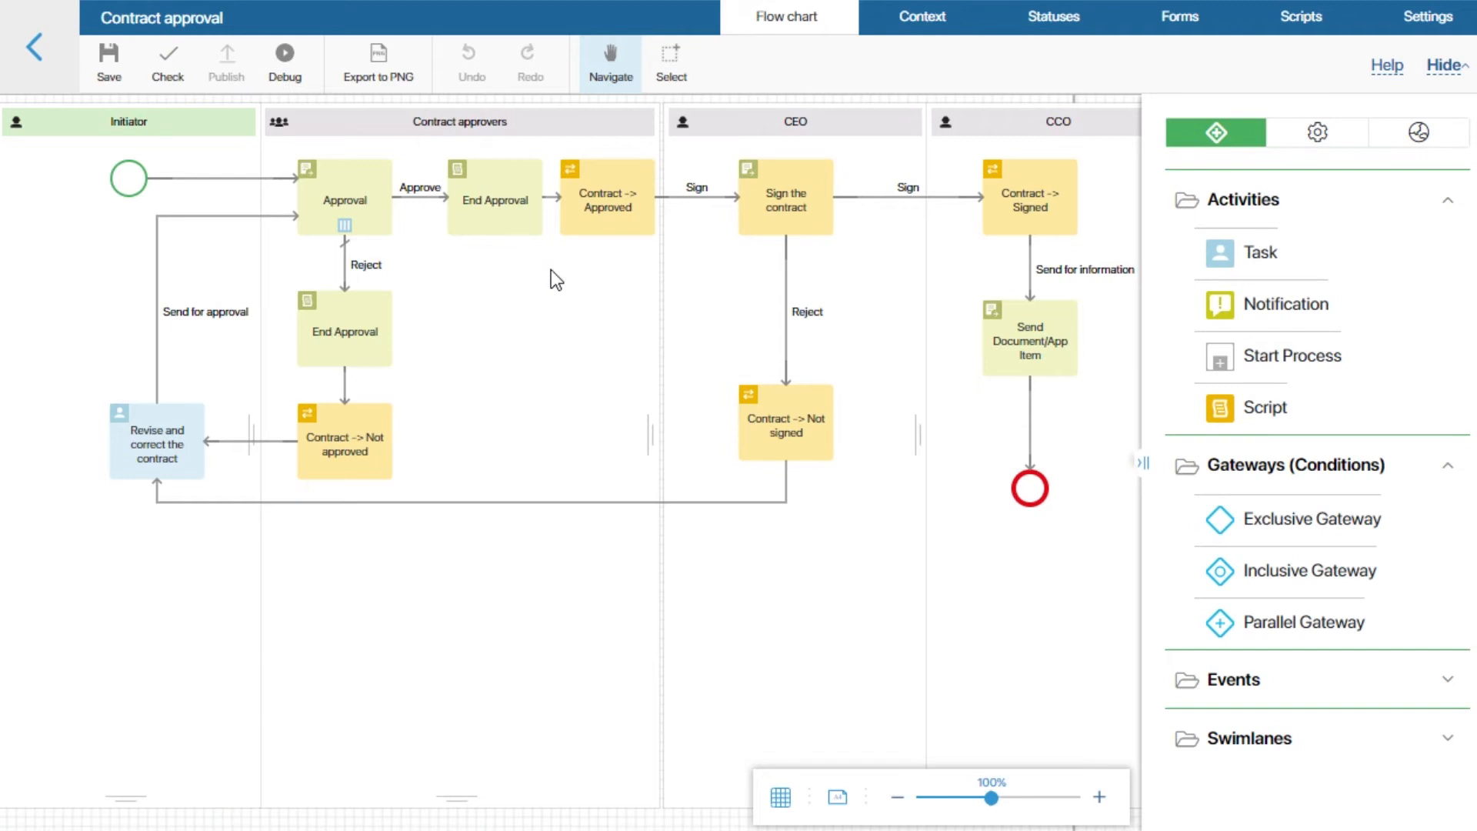
Create a Files-type context variable named "Generated document" for one file, and enable search and sort for both context variables.
{"action": "left_click", "coordinate": [948, 30]}
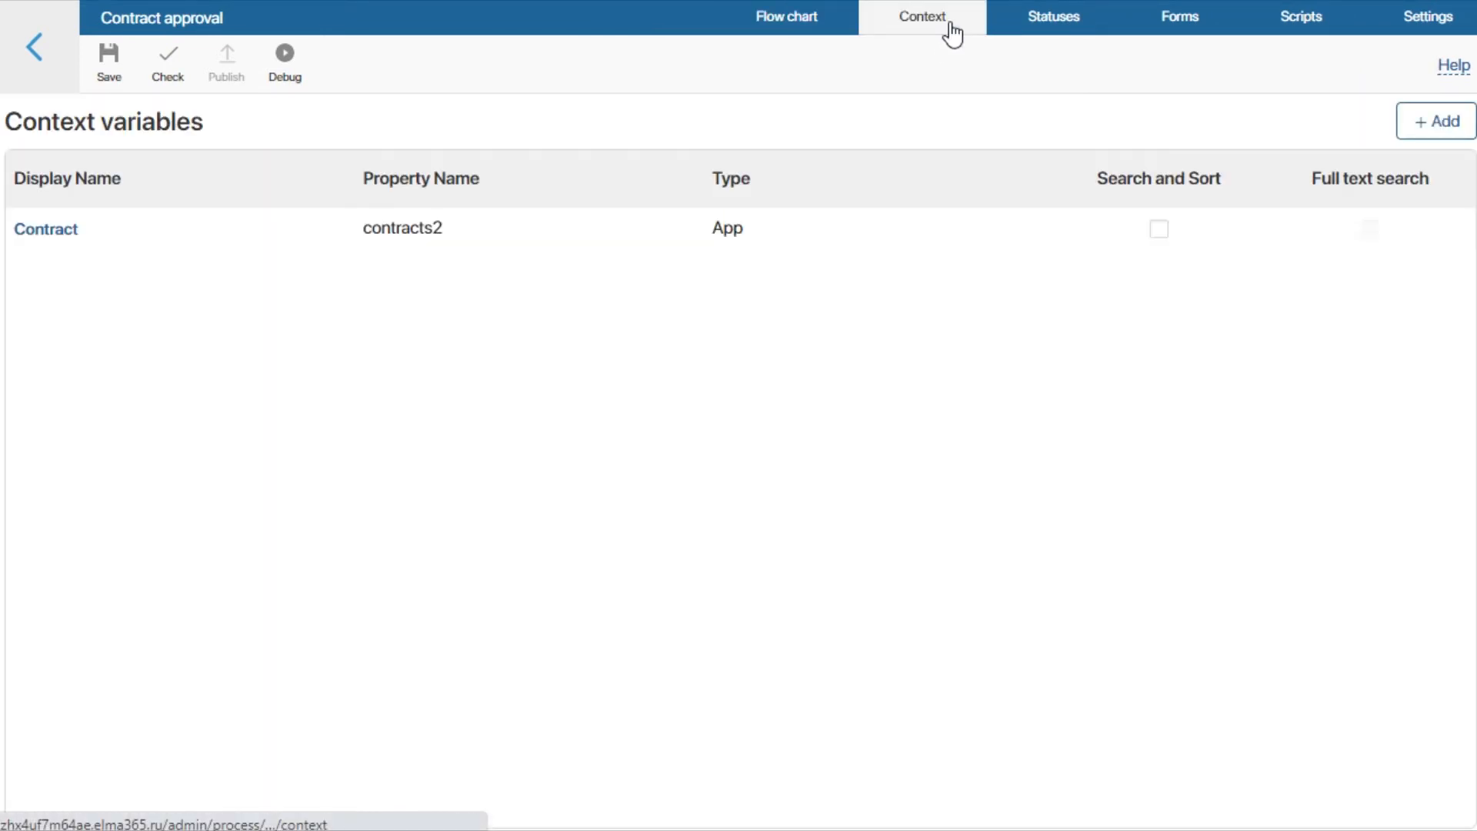
{"action": "left_click", "coordinate": [1403, 118]}
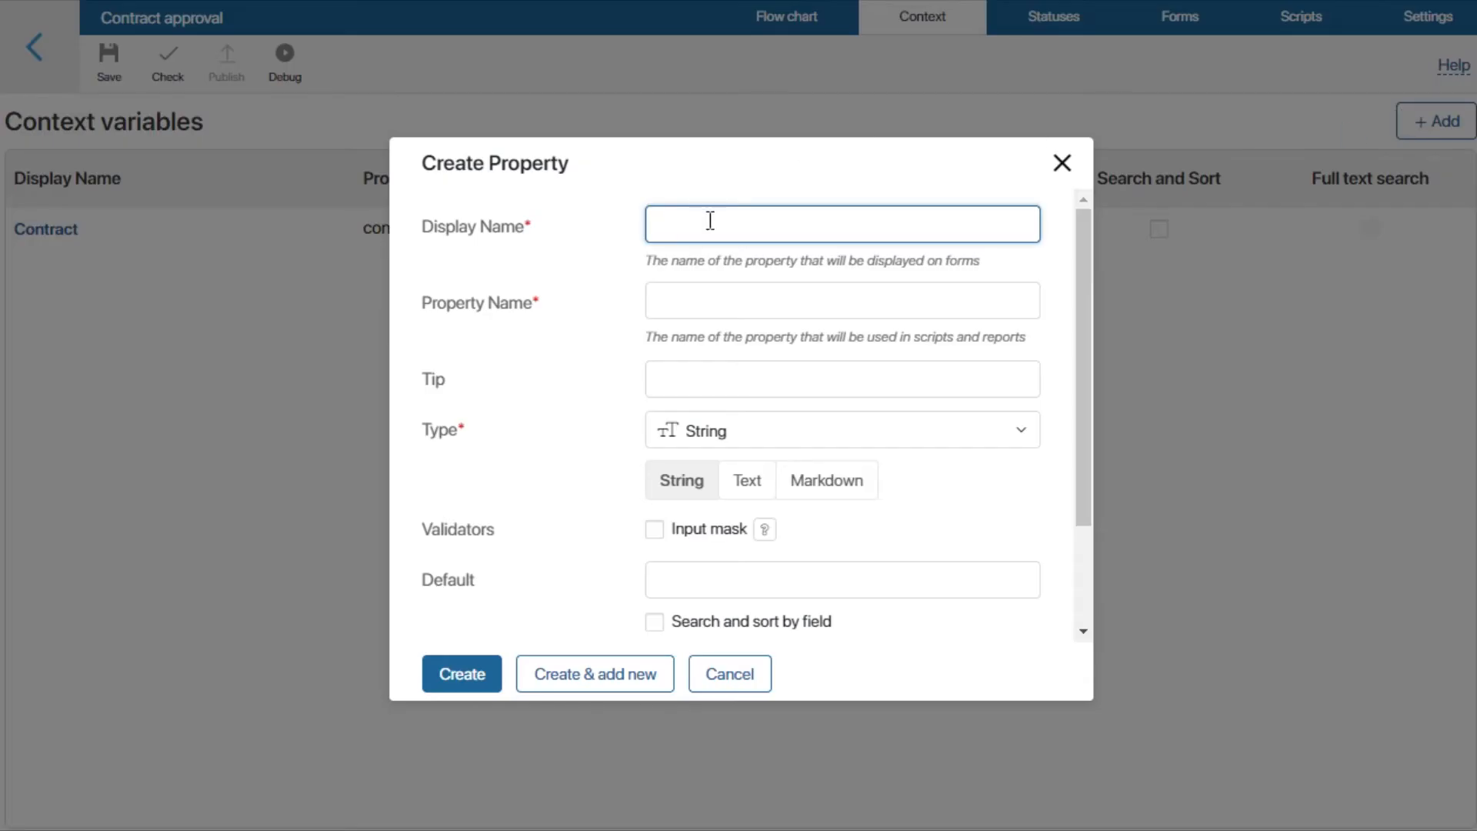
{"action": "type", "text": "Generated document"}
{"action": "left_click", "coordinate": [739, 430]}
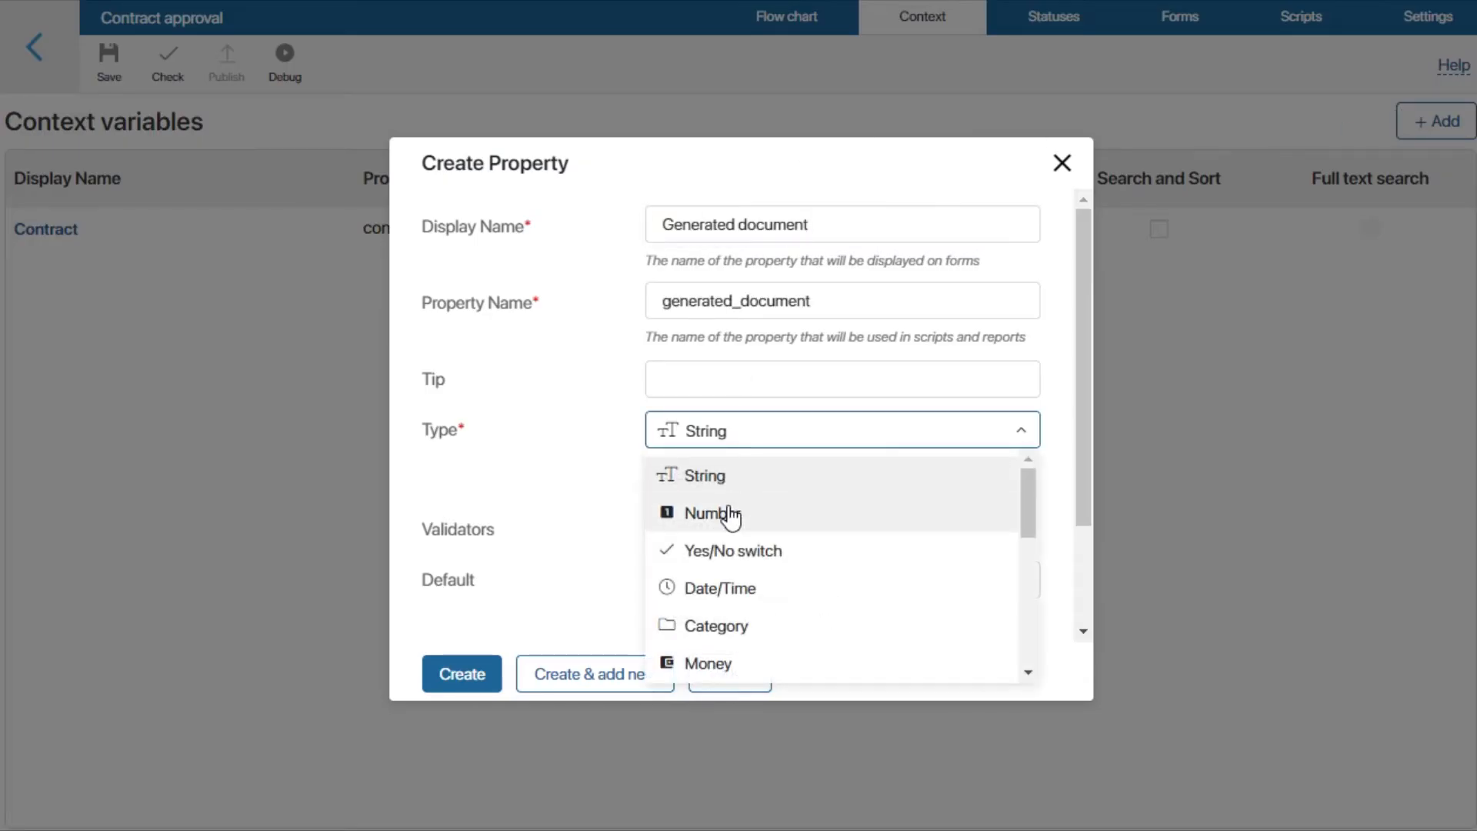
{"action": "scroll", "coordinate": [729, 505], "scroll_direction": "down", "scroll_amount": 3}
{"action": "left_click", "coordinate": [728, 616]}
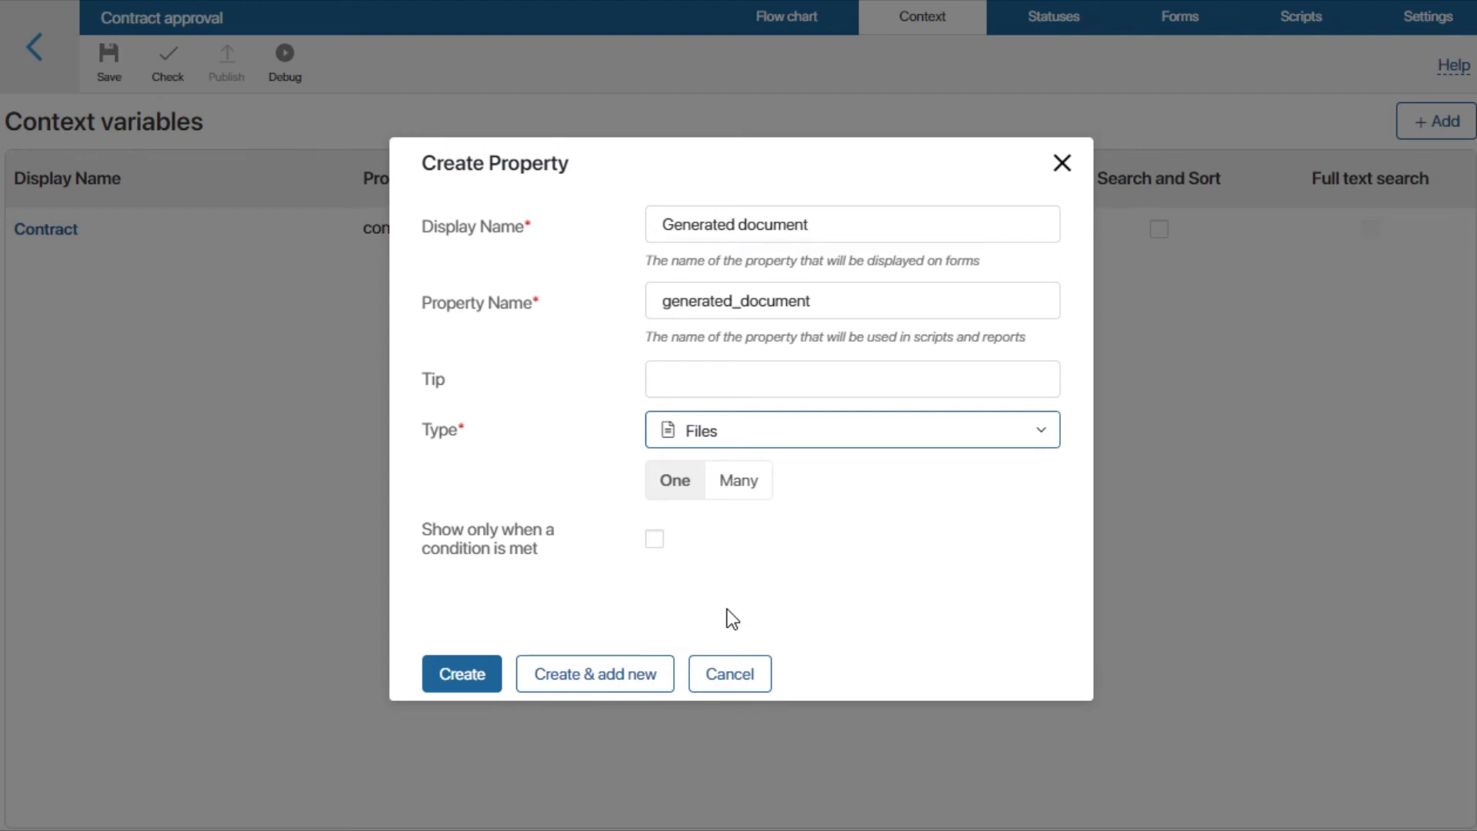
{"action": "left_click", "coordinate": [461, 677]}
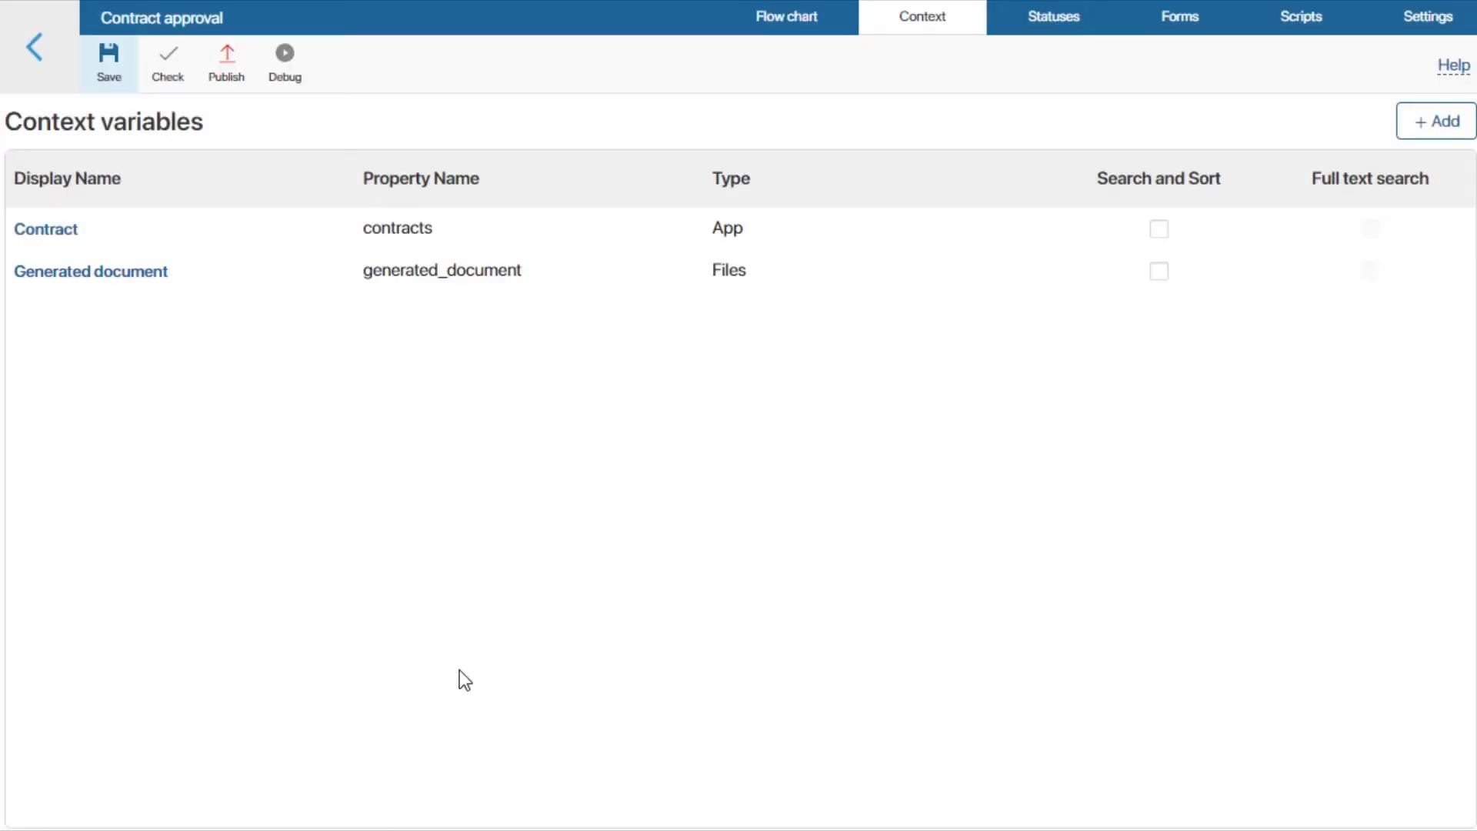
{"action": "left_click", "coordinate": [1159, 228]}
{"action": "left_click", "coordinate": [1159, 271]}
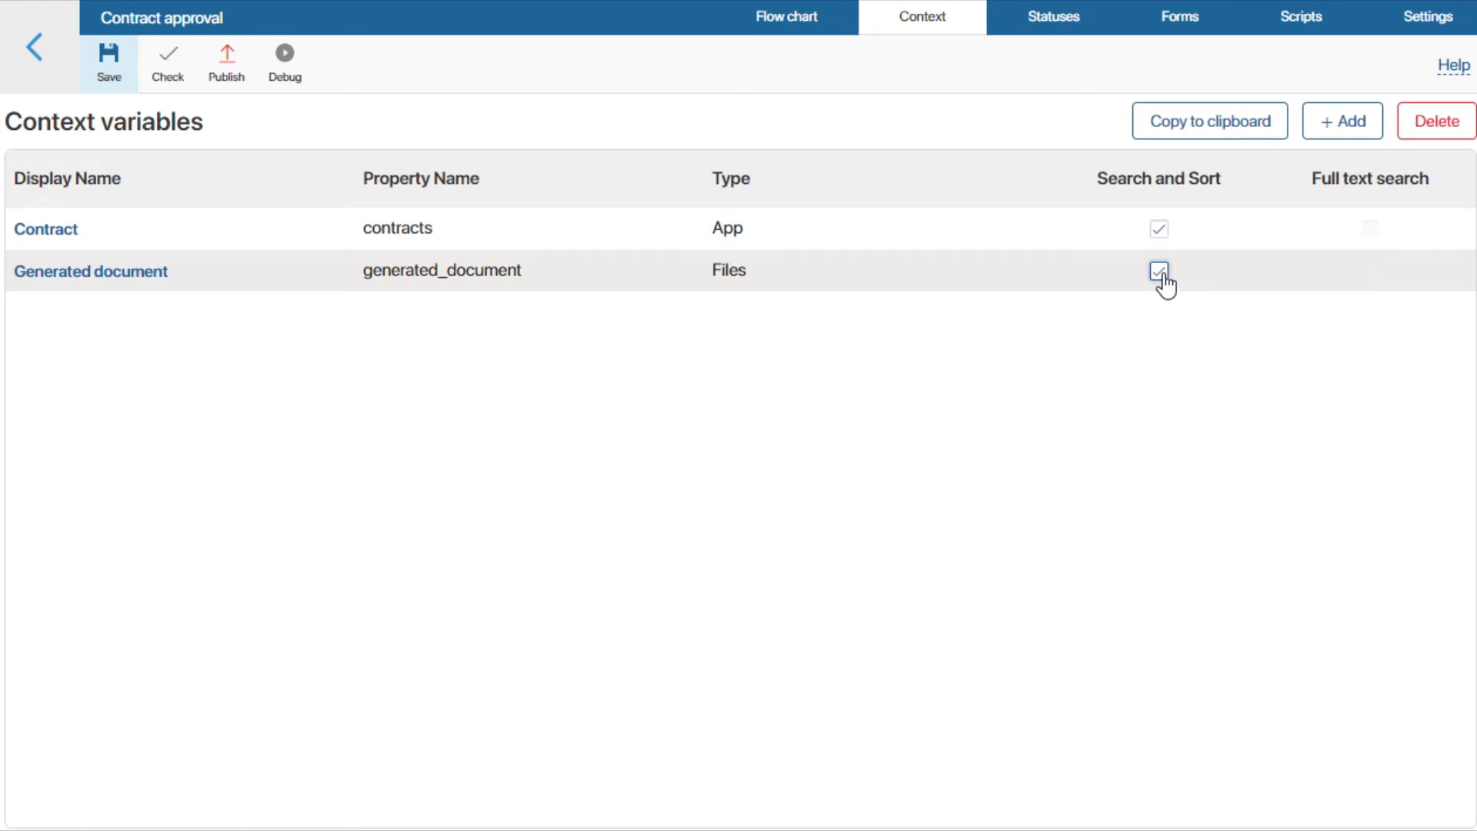
Widen the Initiator swimlane in the flow chart and insert a Generate from Template activity between the start event and Approval.
{"action": "left_click", "coordinate": [793, 24]}
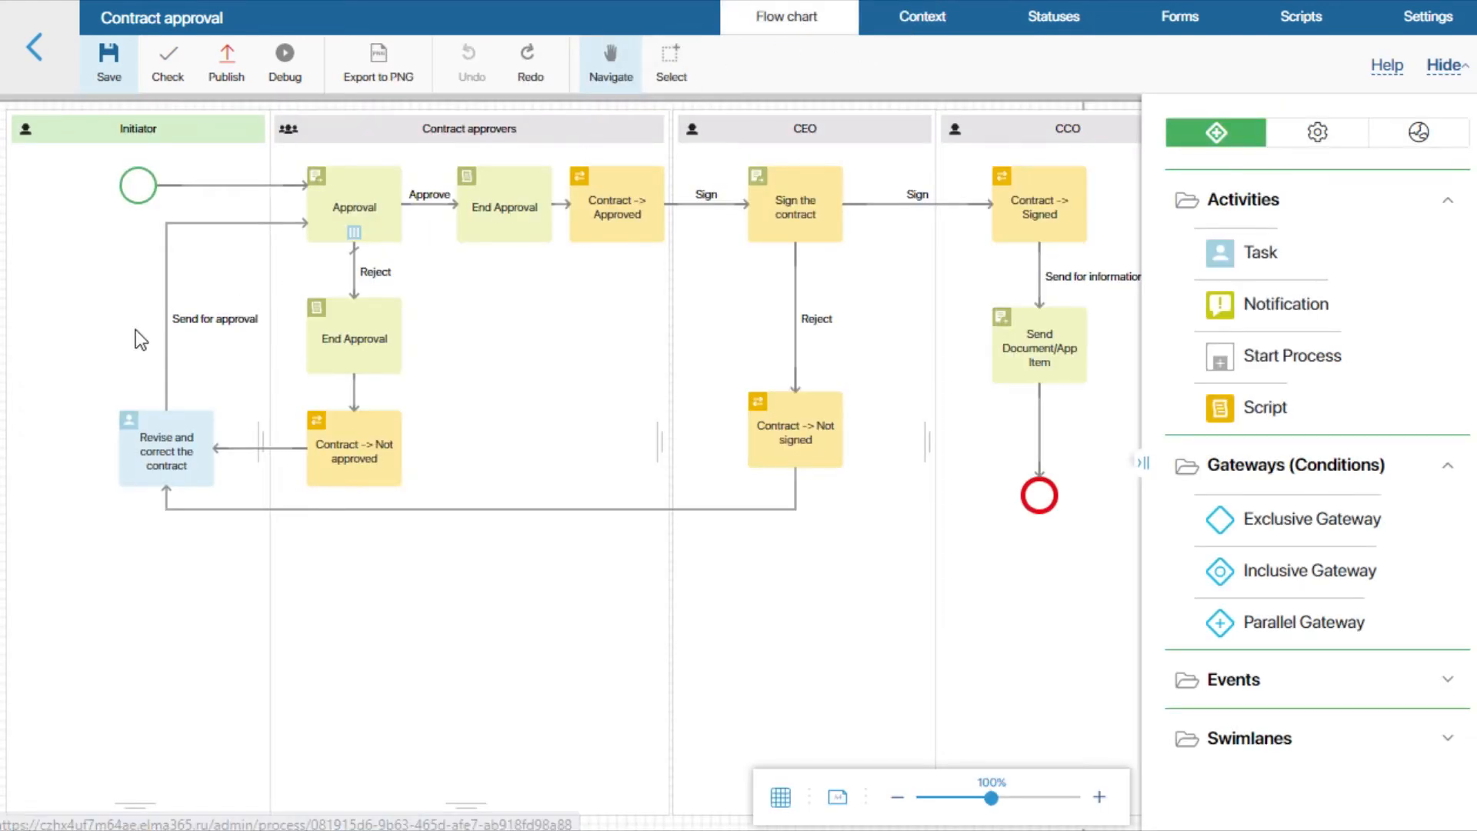
{"action": "left_click_drag", "start_coordinate": [114, 344], "coordinate": [577, 361]}
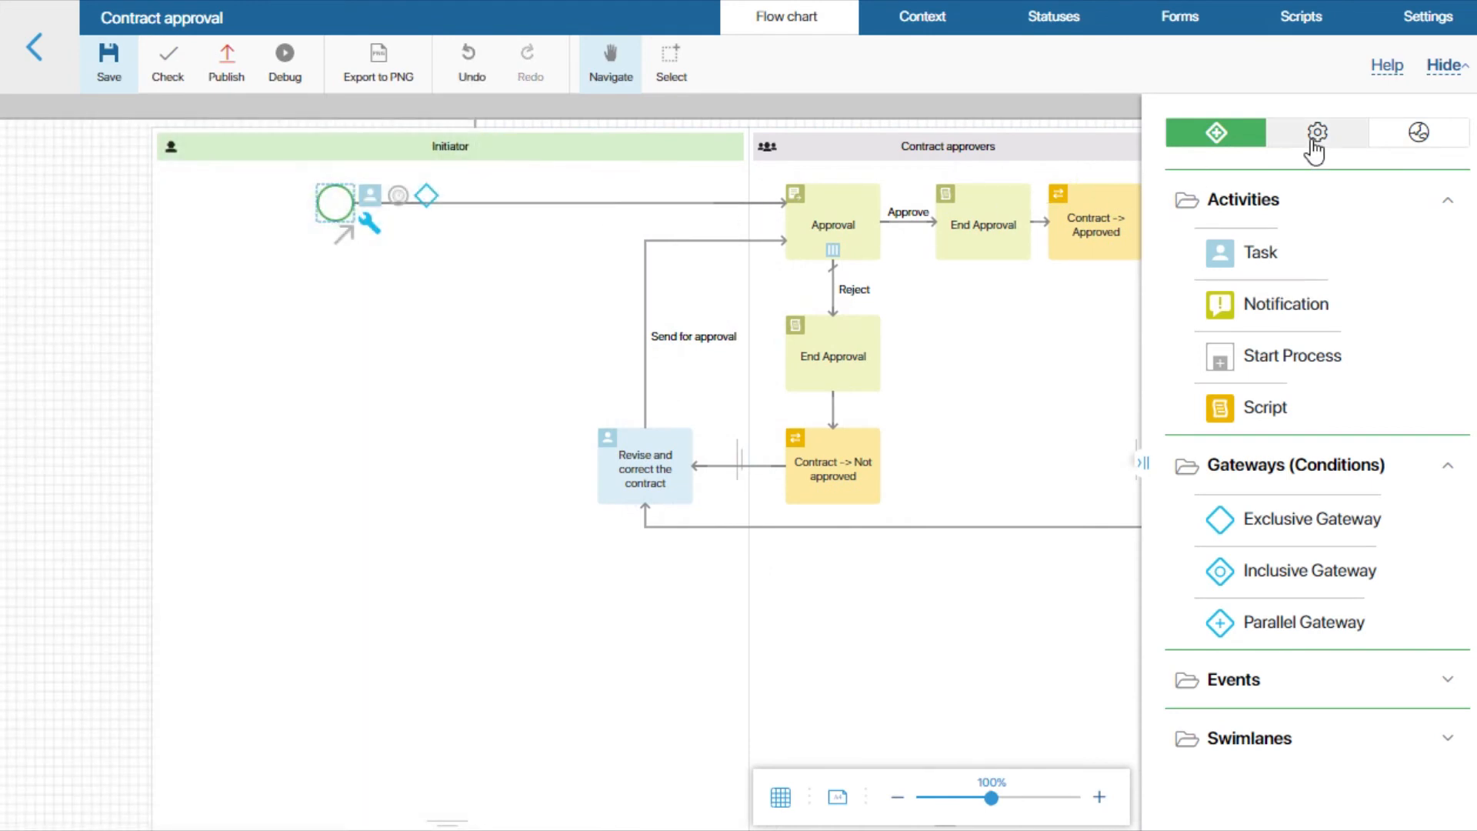
{"action": "left_click", "coordinate": [1316, 137]}
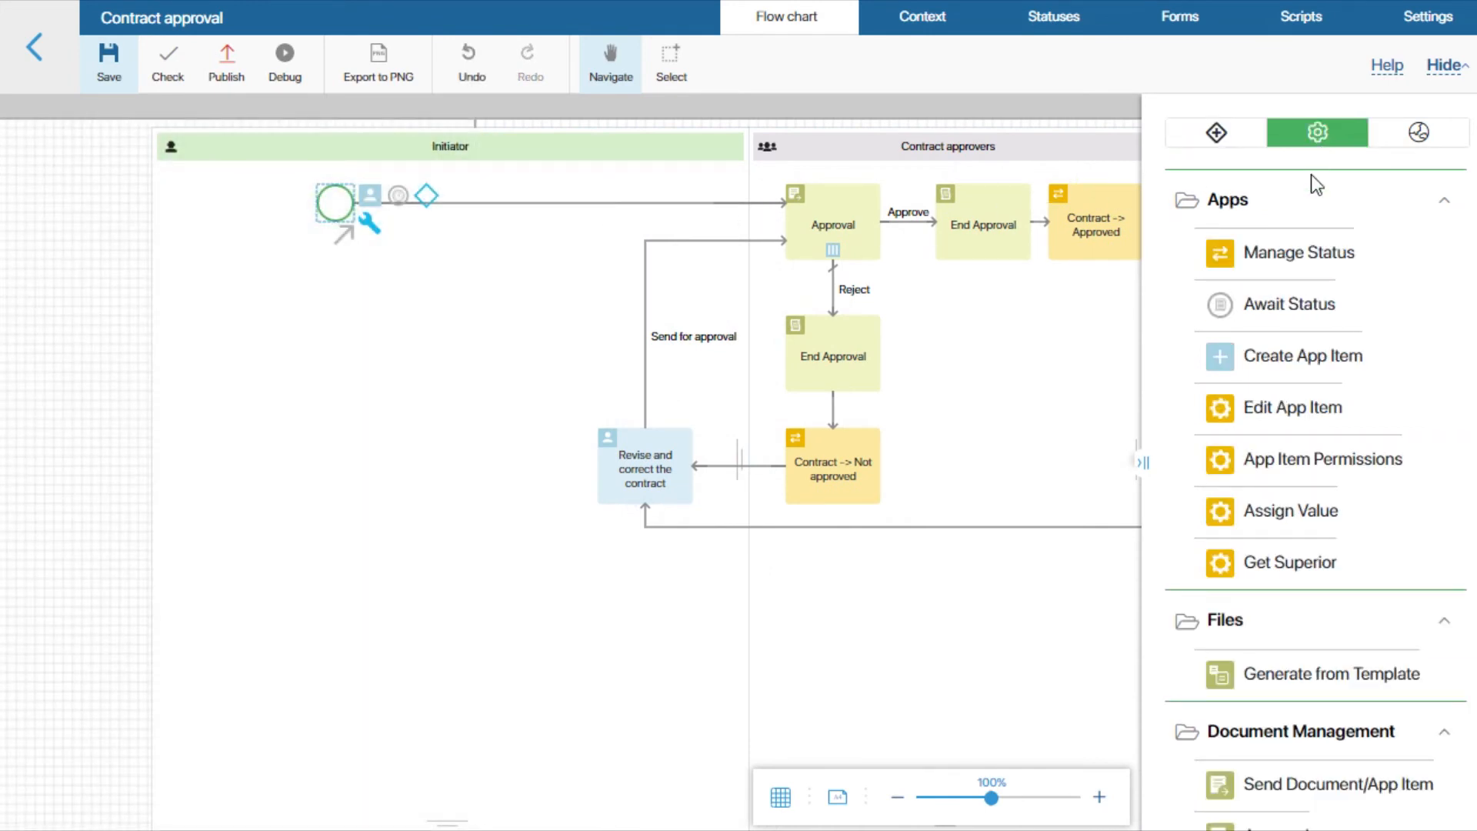
{"action": "left_click_drag", "start_coordinate": [1180, 681], "coordinate": [469, 211]}
{"action": "left_click_drag", "start_coordinate": [721, 219], "coordinate": [793, 231]}
{"action": "left_click", "coordinate": [786, 223]}
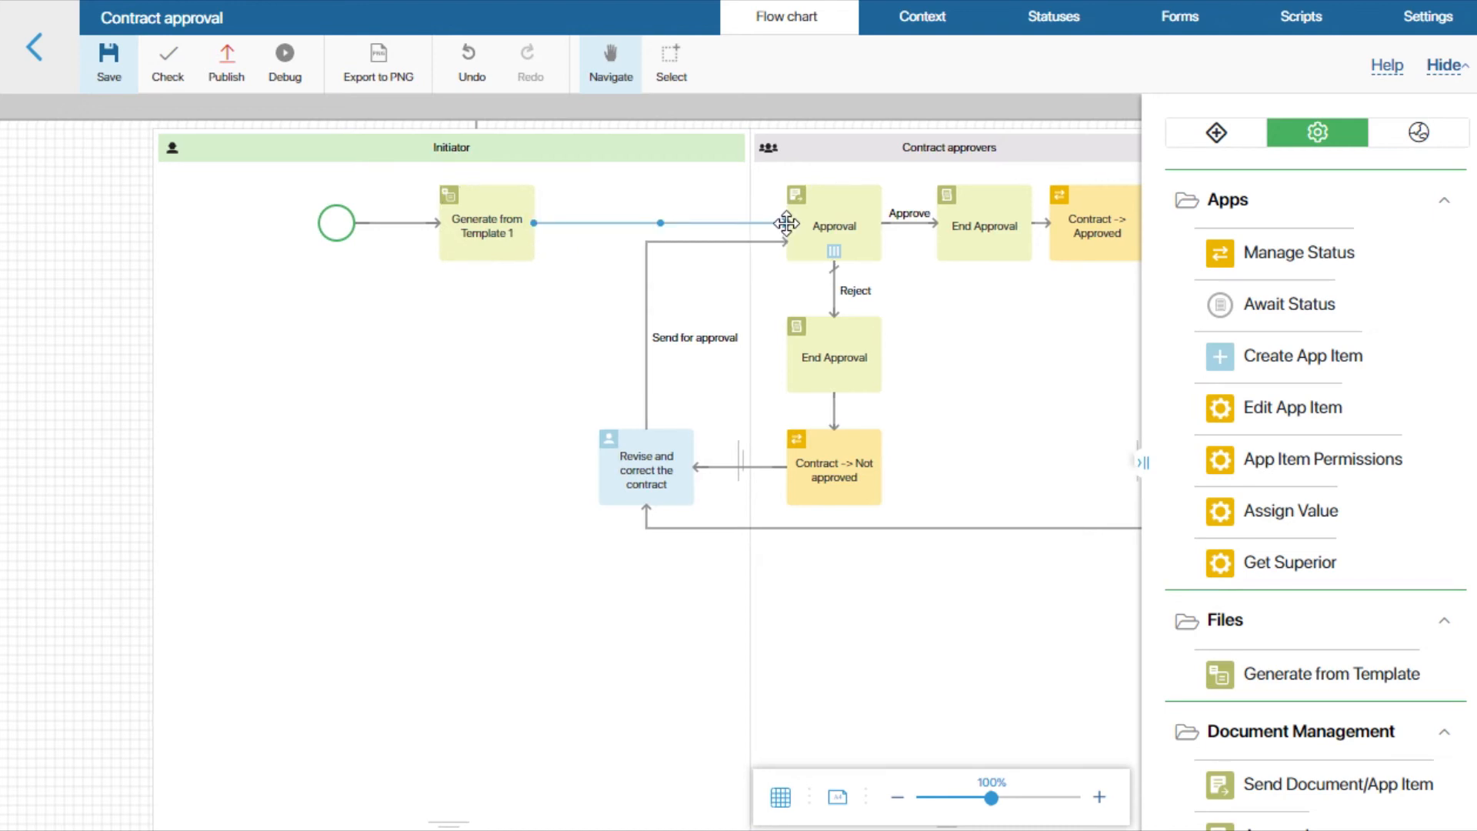
Name the new activity "Generate from Template", assign it the Contract template, and store the generated file in the Generated document variable.
{"action": "double_click", "coordinate": [486, 219]}
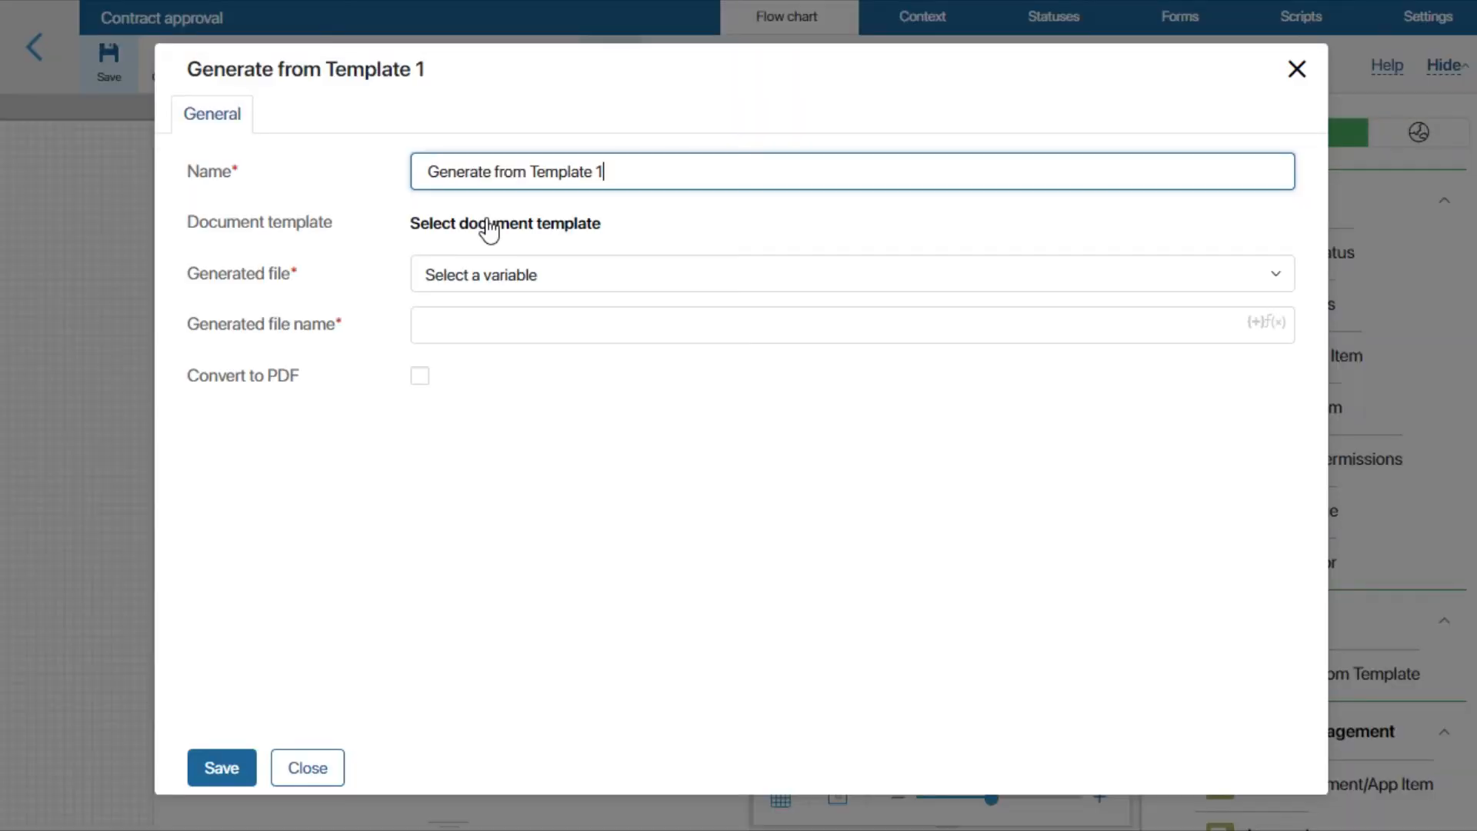
{"action": "key", "text": "BackSpace"}
{"action": "key", "text": "BackSpace"}
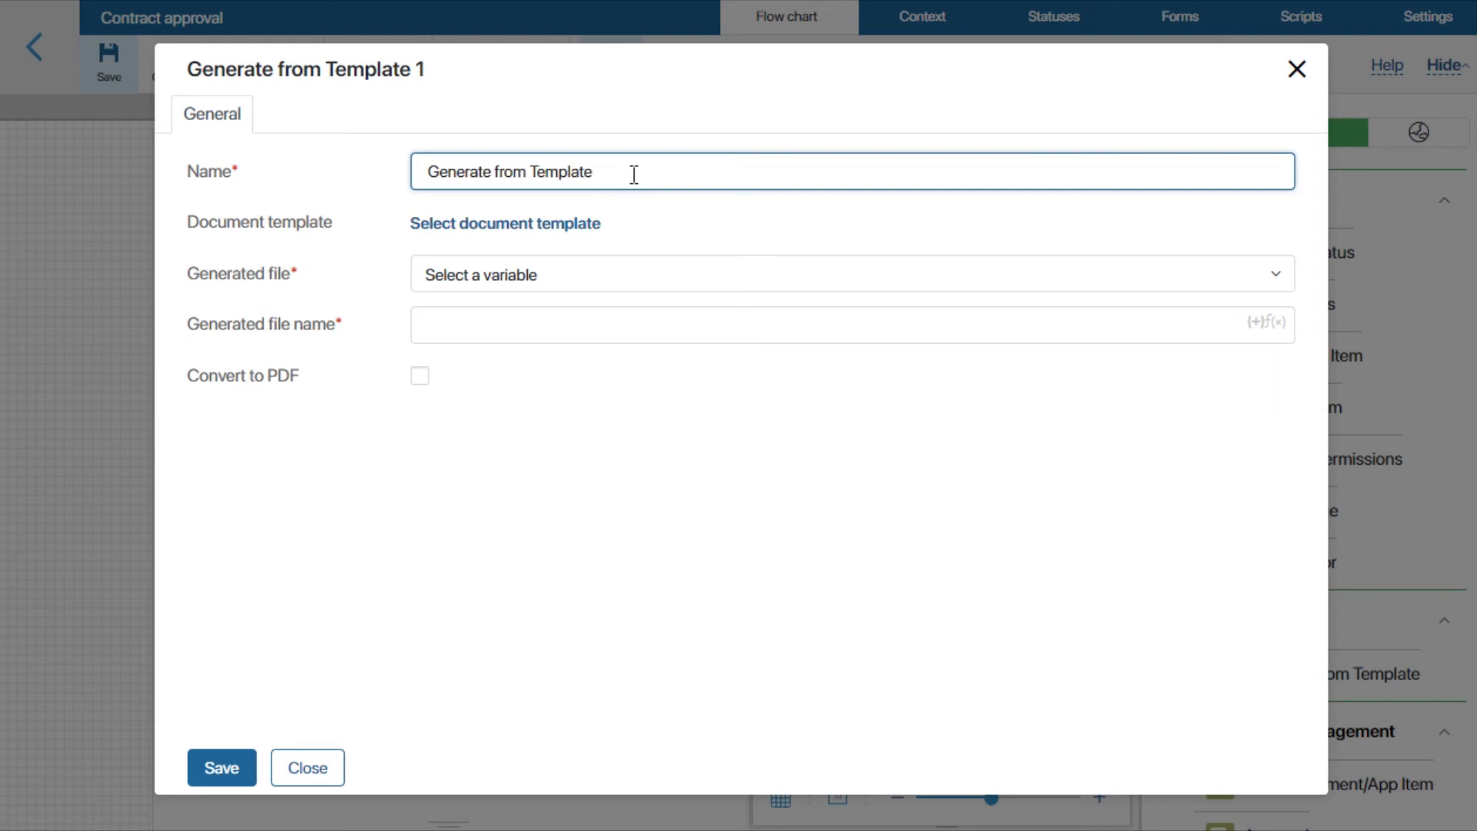
{"action": "left_click", "coordinate": [569, 223]}
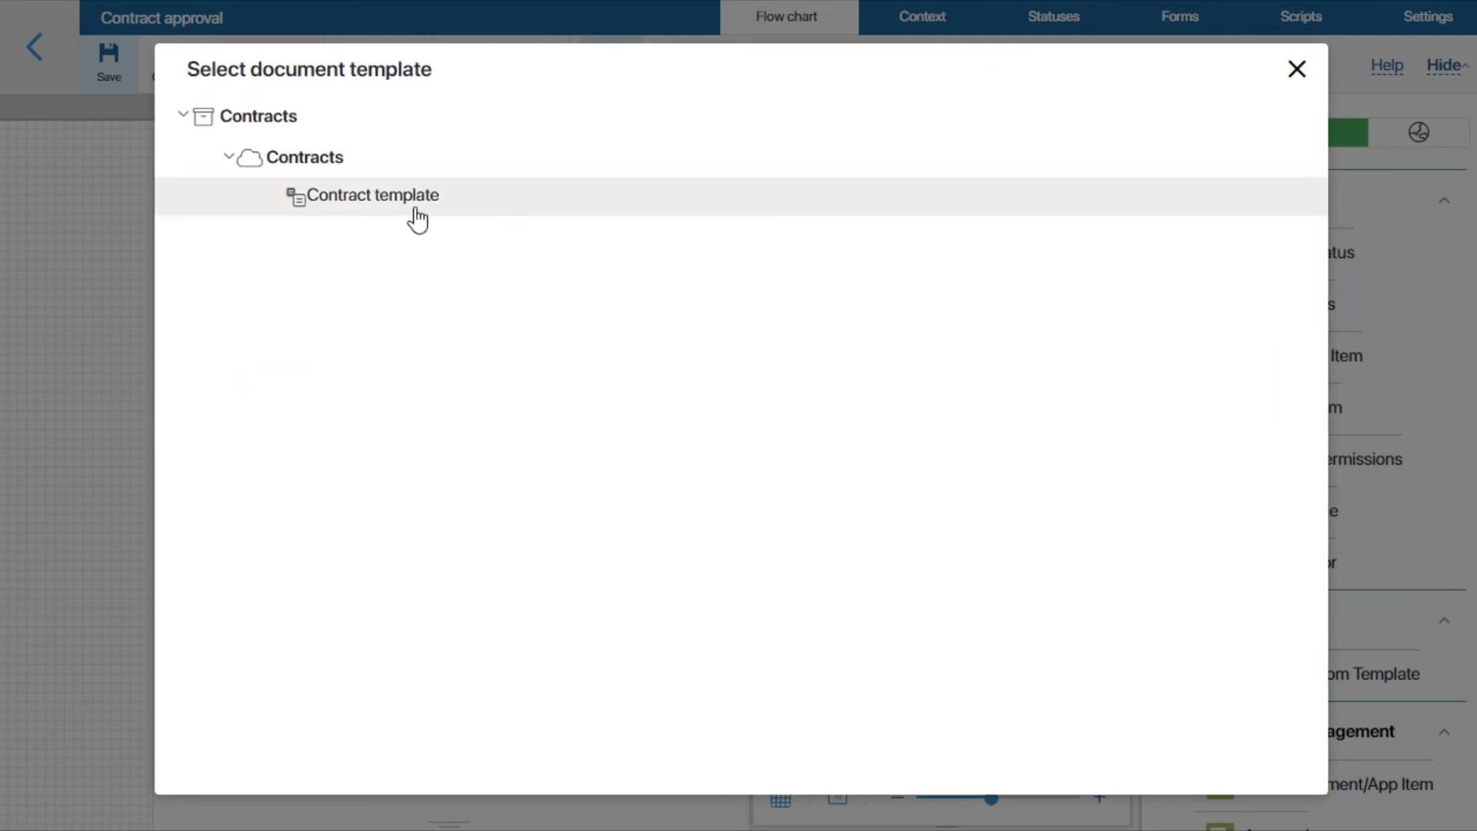
{"action": "left_click", "coordinate": [366, 194]}
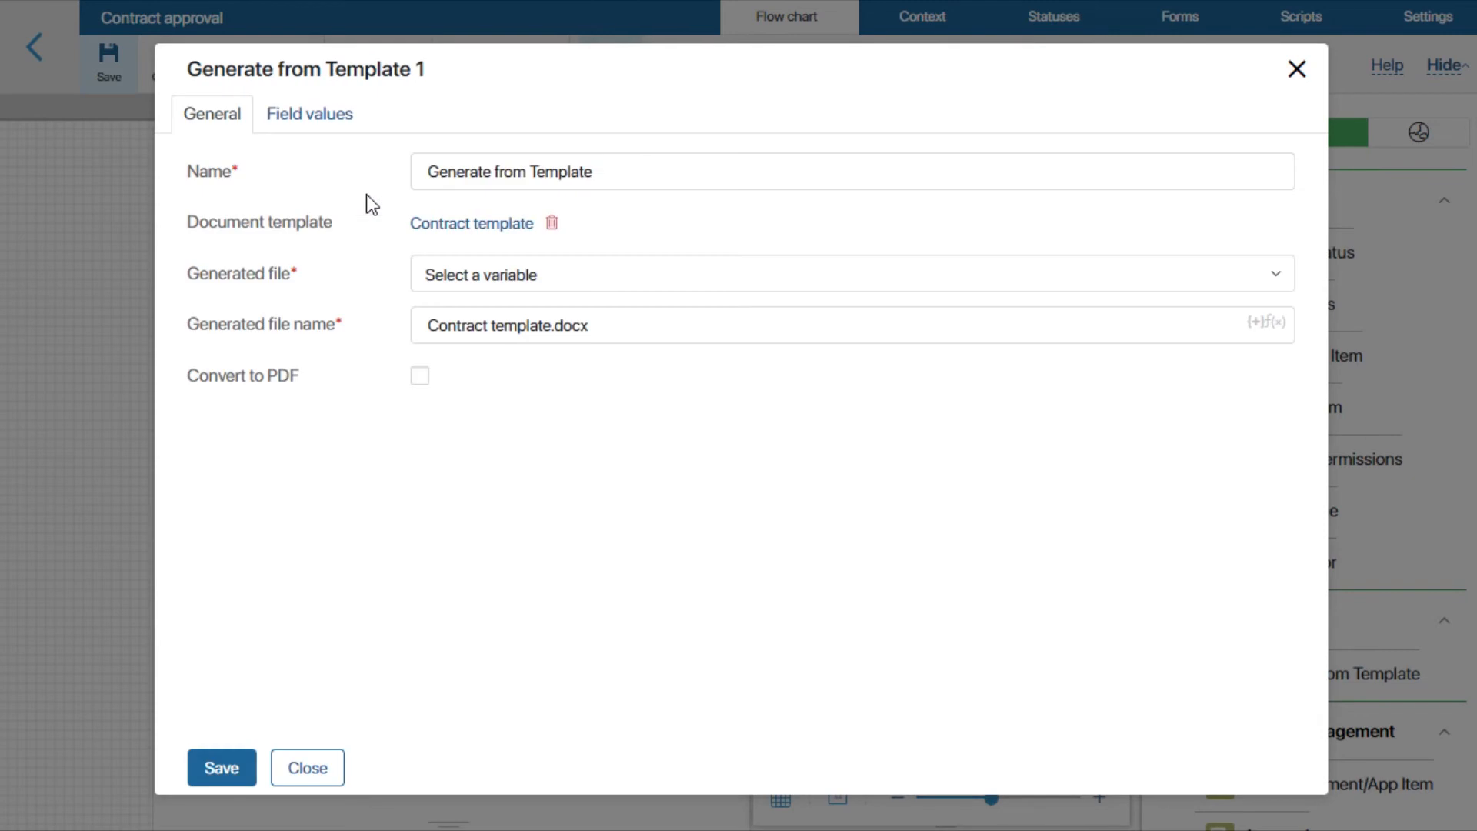
{"action": "left_click", "coordinate": [607, 275]}
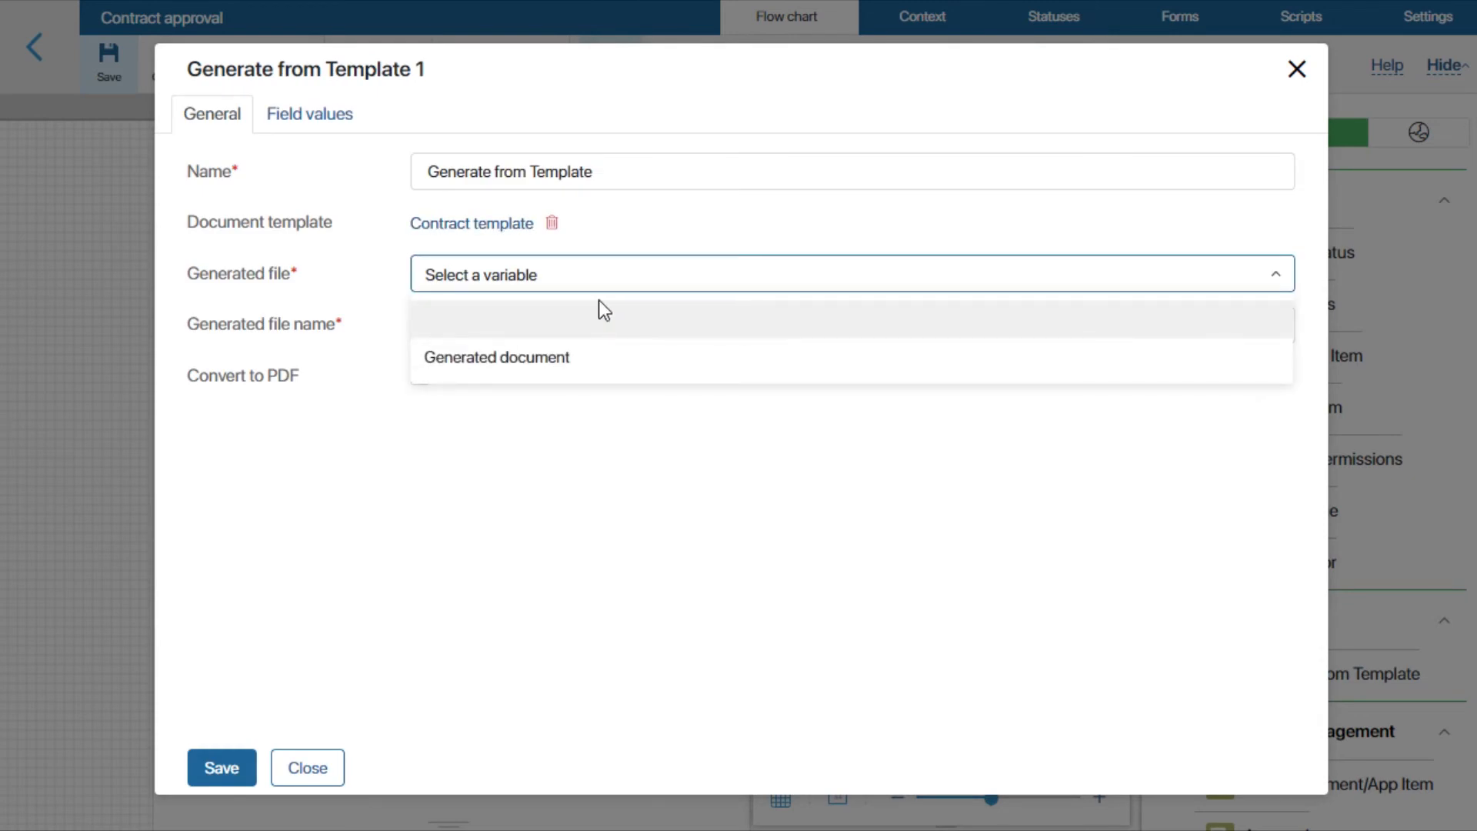
{"action": "left_click", "coordinate": [574, 359]}
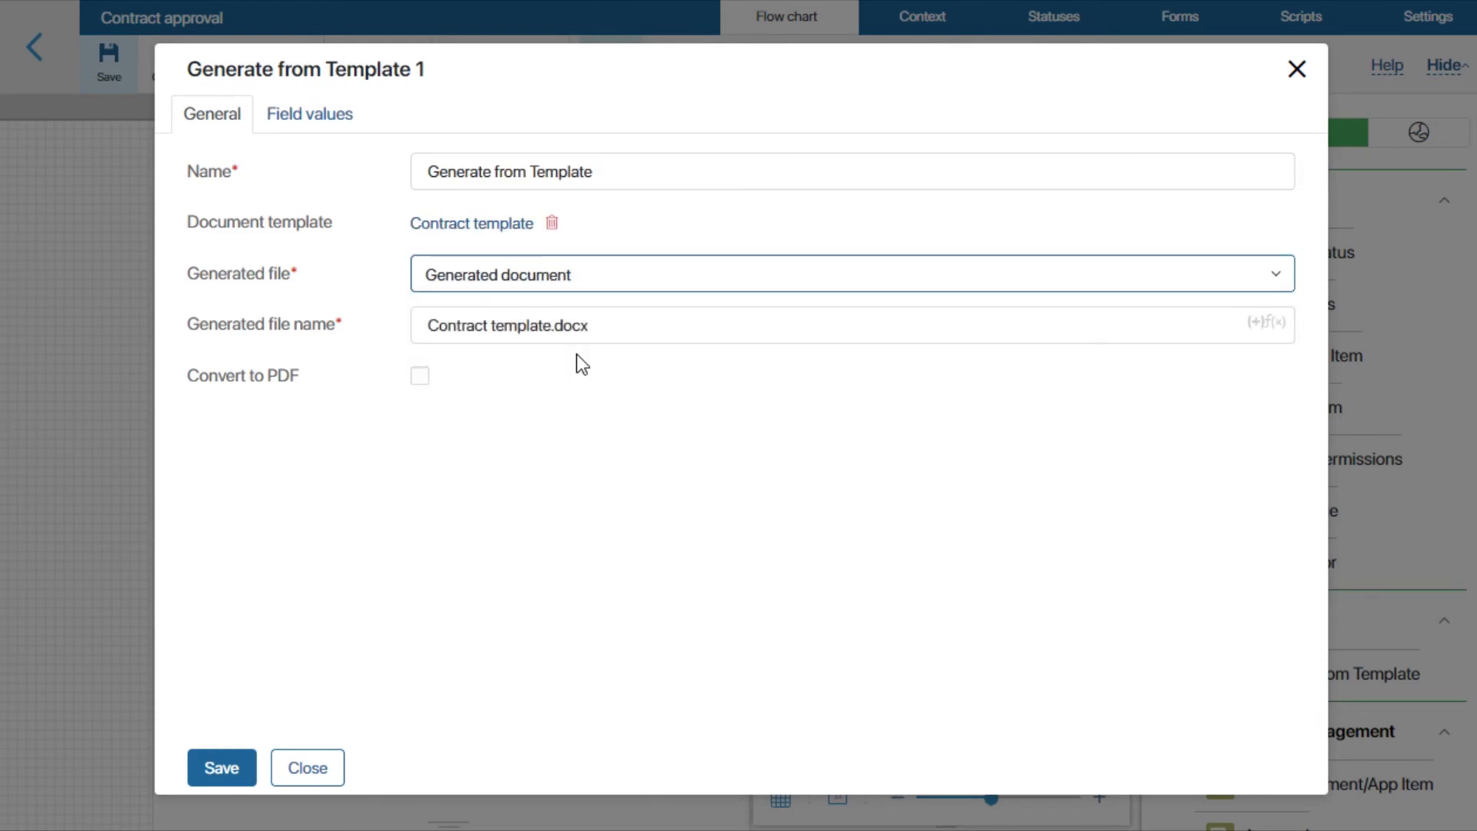
Set the generated file name to "Contract No. {$contracts.reference_number}.docx" using the contract's Reference number variable.
{"action": "left_click_drag", "start_coordinate": [552, 325], "coordinate": [495, 312]}
{"action": "type", "text": "No."}
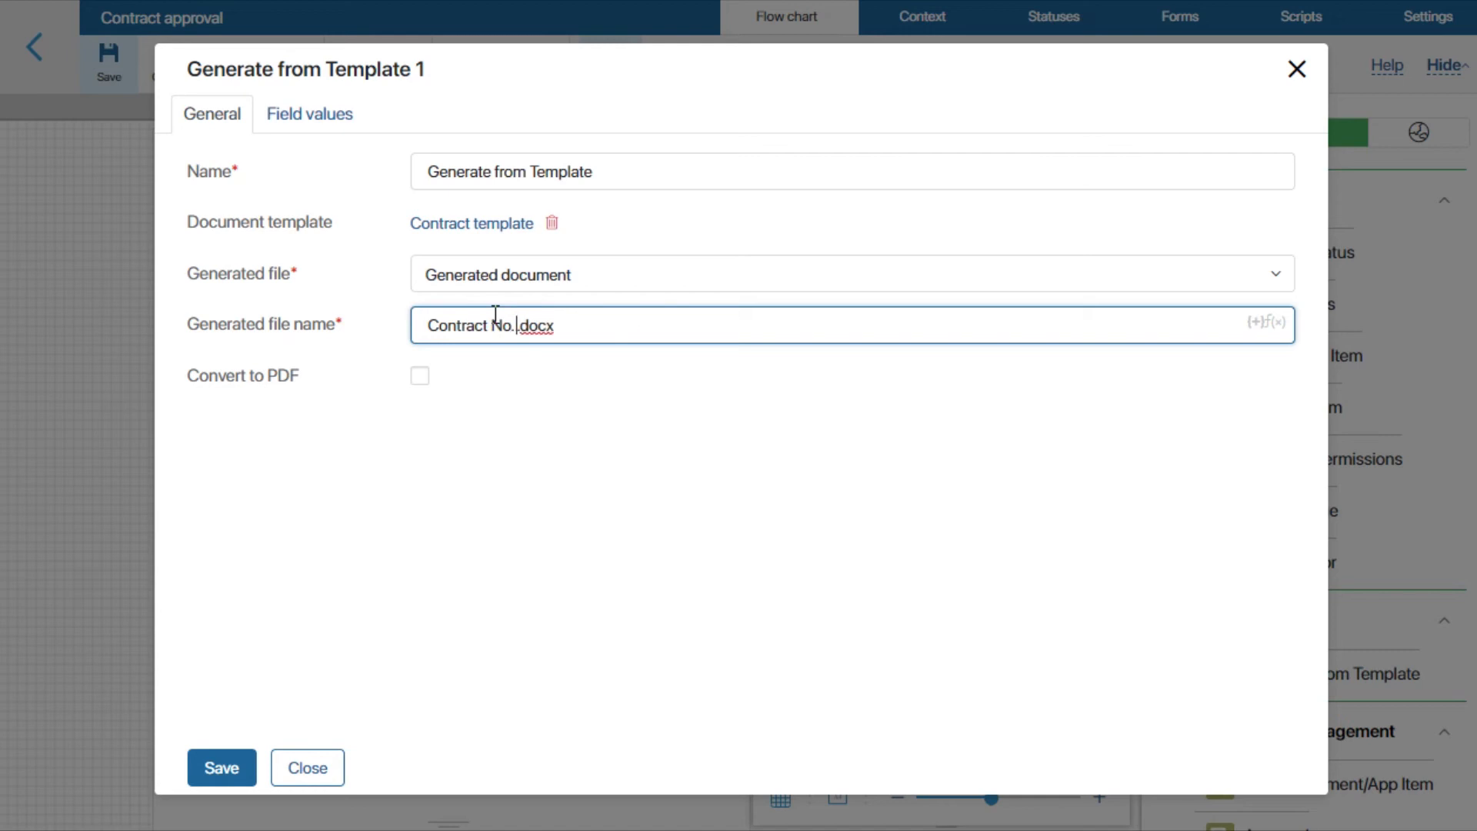
{"action": "left_click", "coordinate": [1254, 323]}
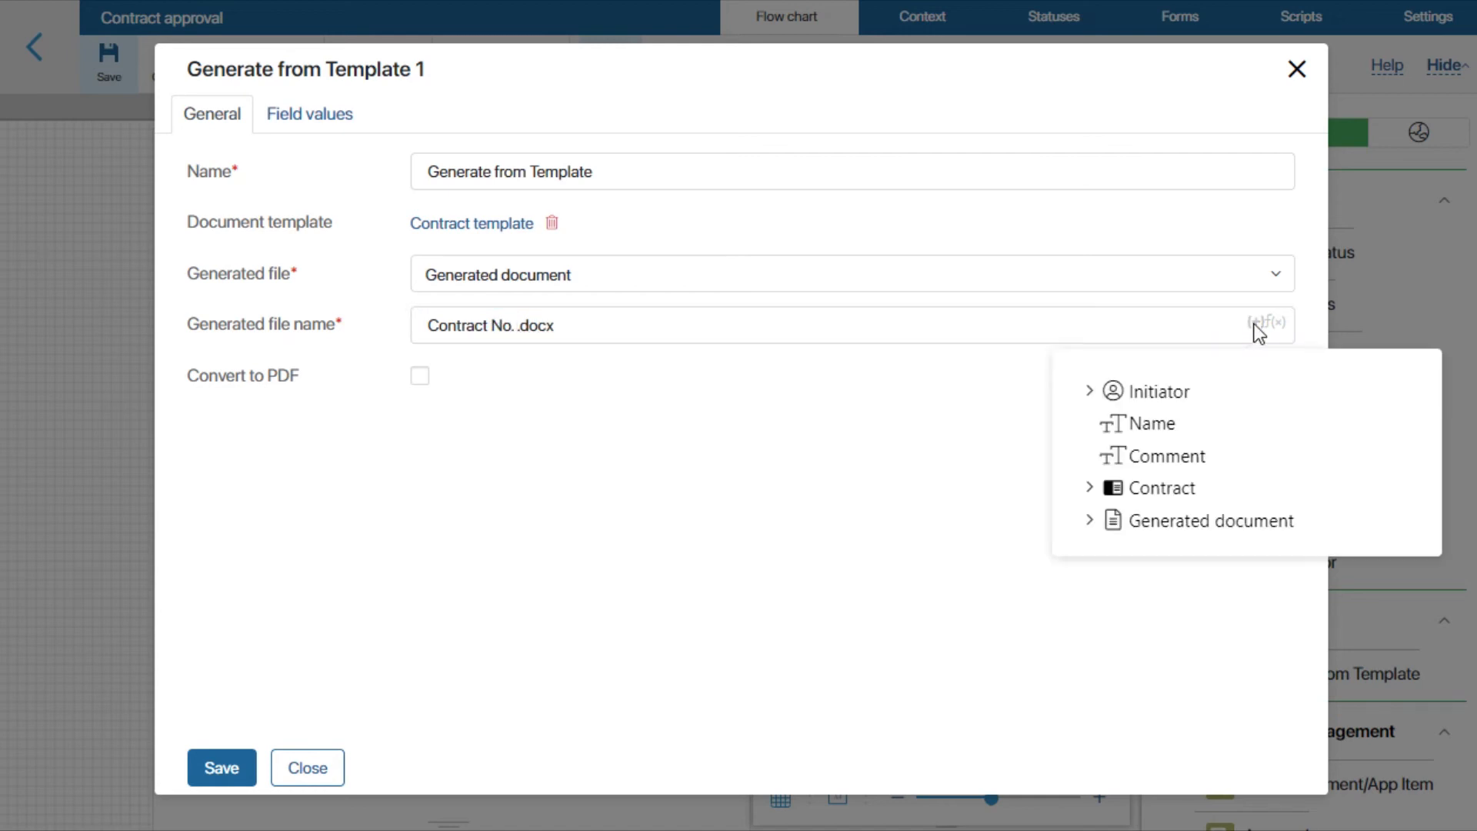
{"action": "left_click", "coordinate": [1089, 487]}
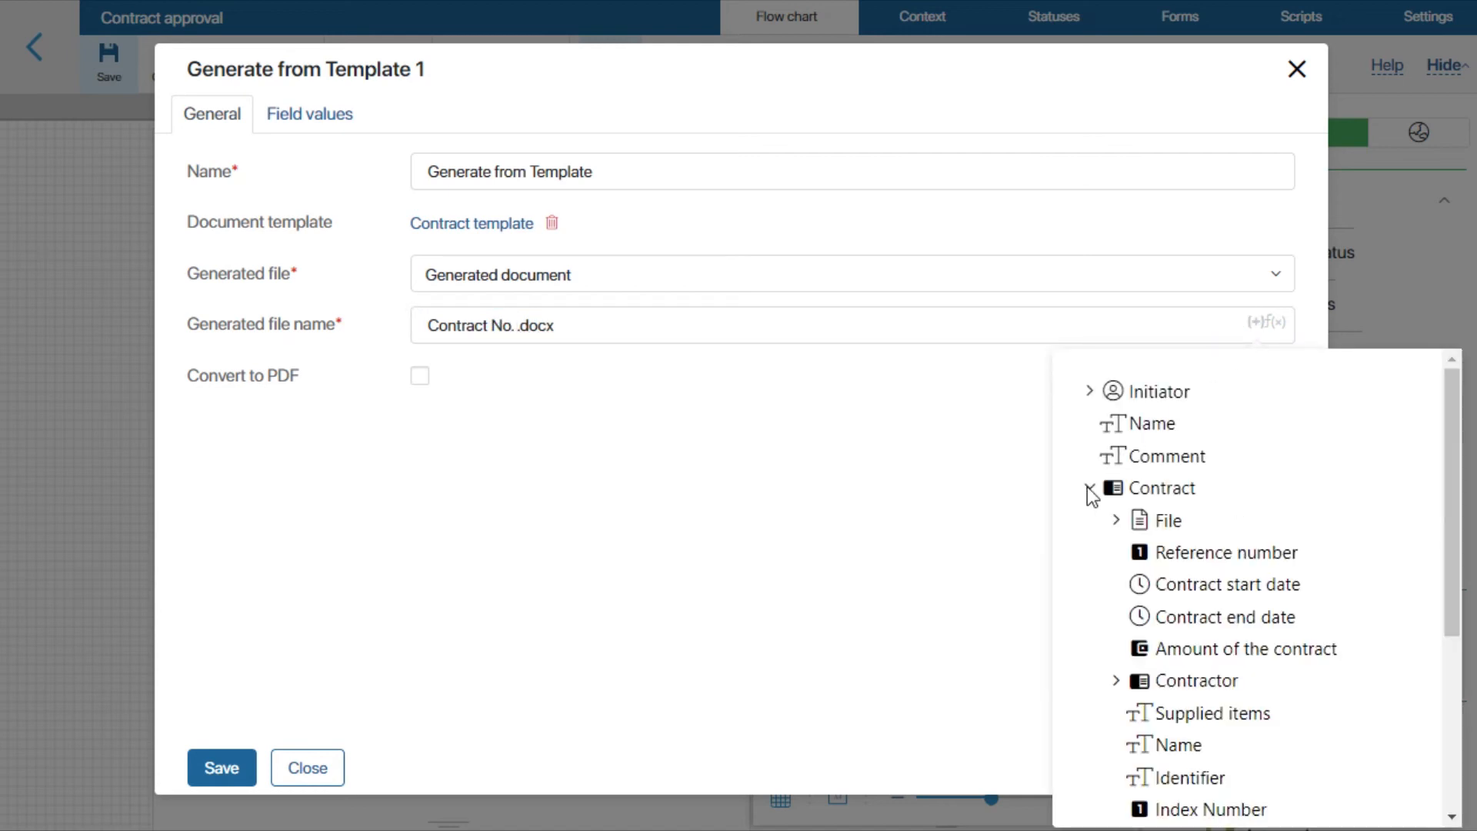
{"action": "left_click", "coordinate": [1168, 555]}
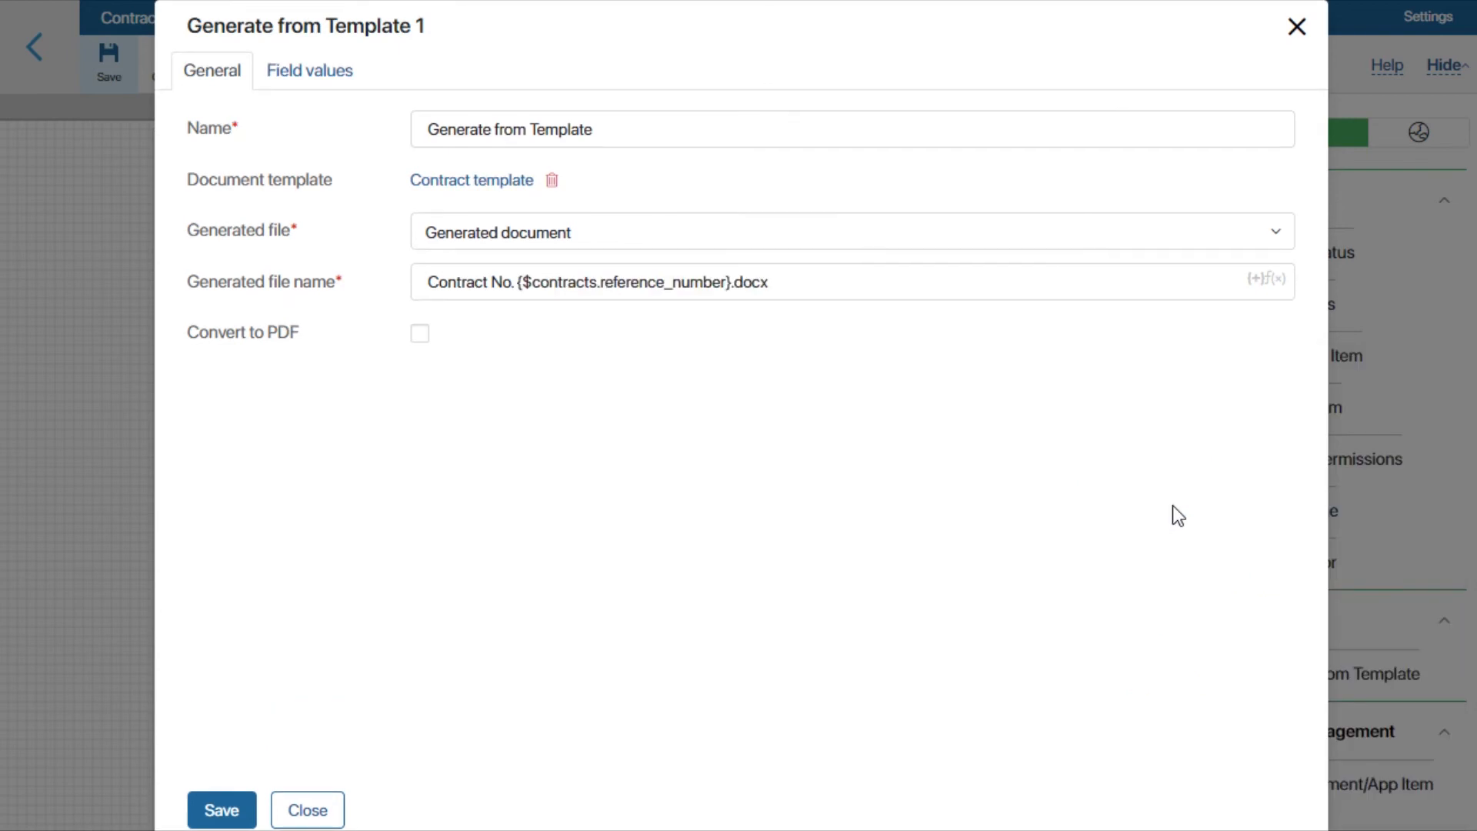
Map the template variables amount_of_the_contract, contract_end_date and contract_reference_number to the contract's Amount of the contract, Contract end date and Reference number.
{"action": "left_click", "coordinate": [334, 74]}
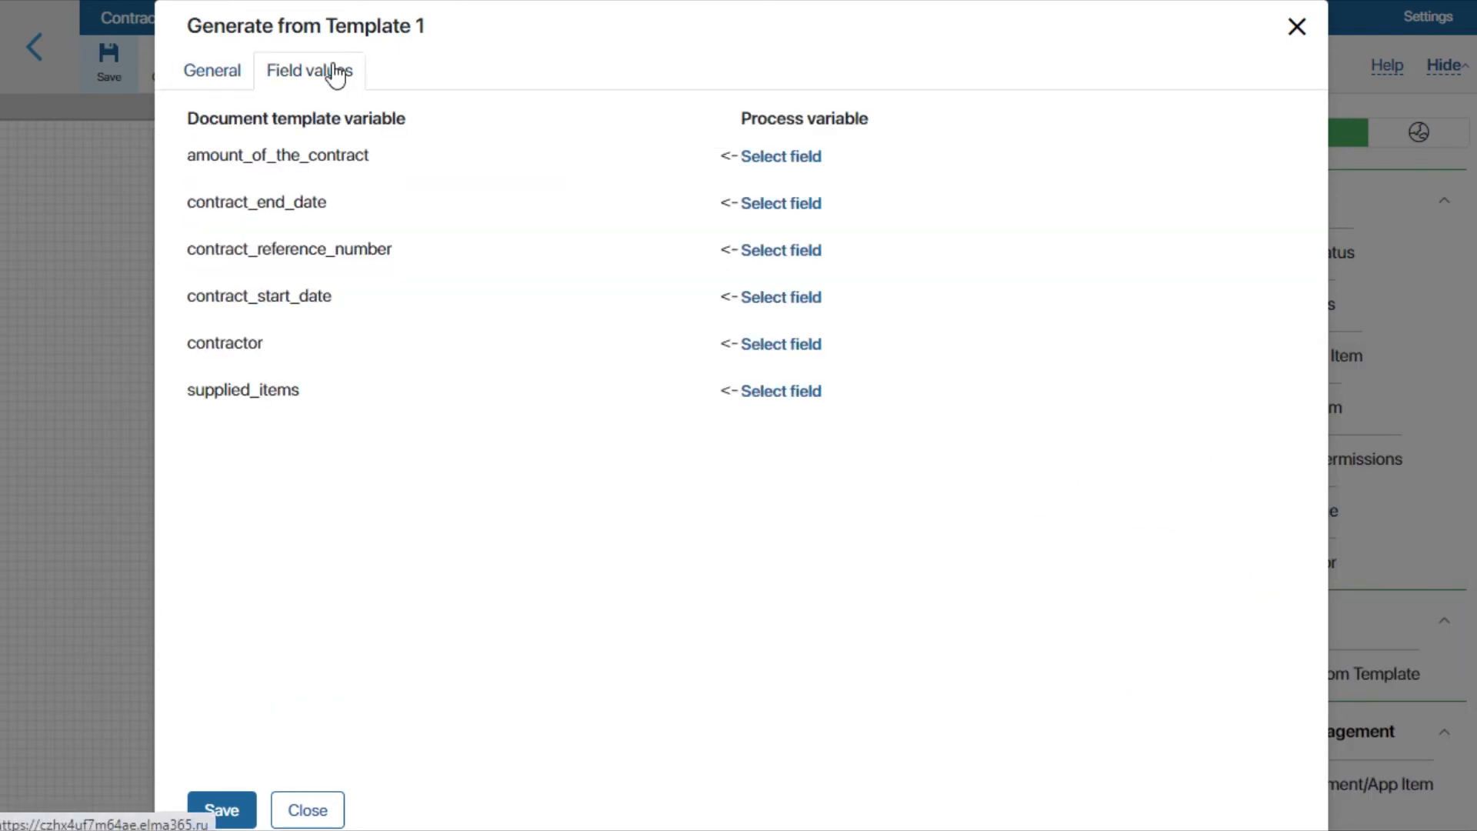
{"action": "left_click", "coordinate": [783, 158]}
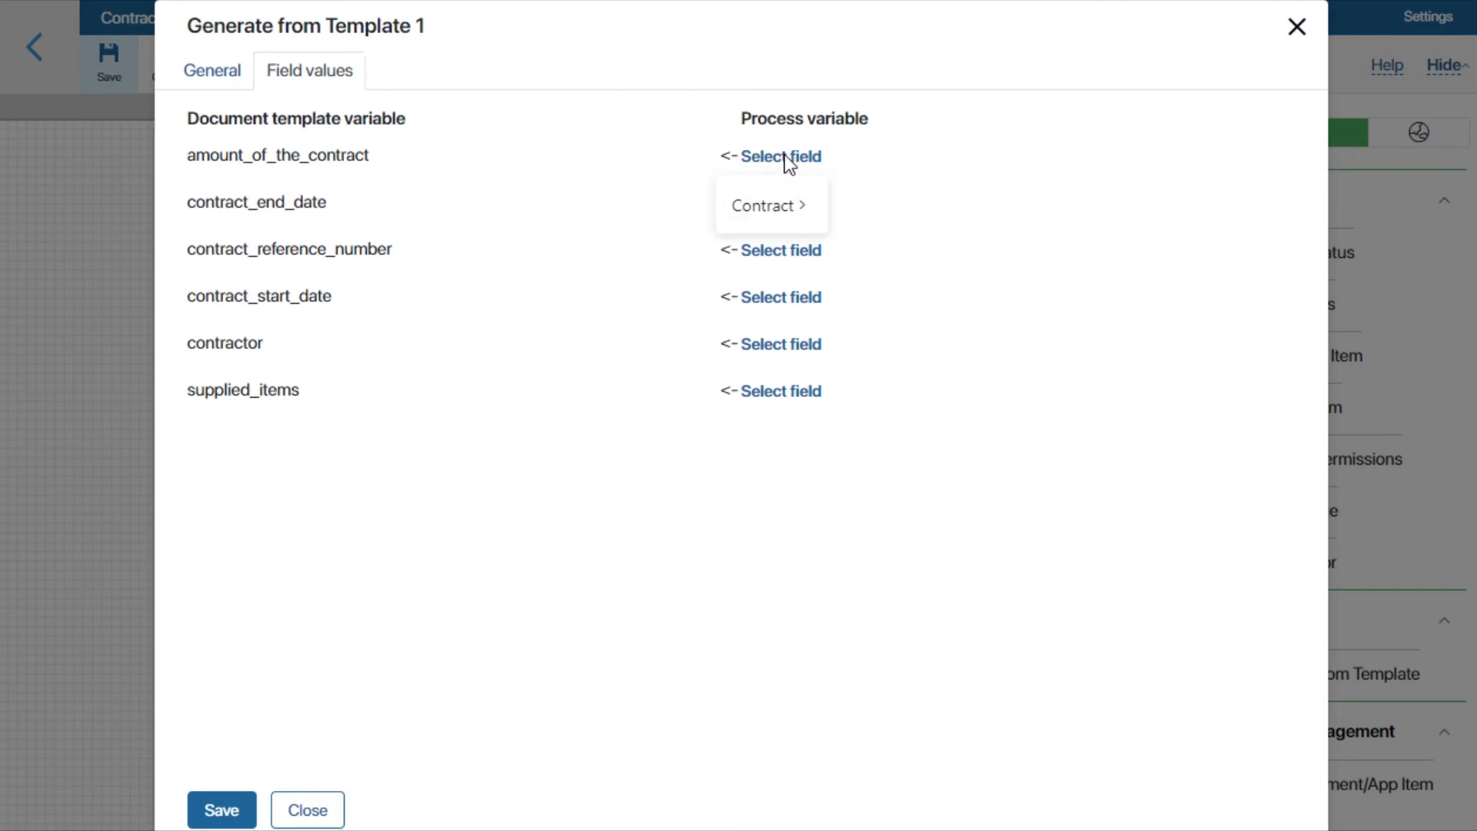
{"action": "mouse_move", "coordinate": [785, 211]}
{"action": "left_click", "coordinate": [885, 201]}
{"action": "left_click", "coordinate": [782, 203]}
{"action": "mouse_move", "coordinate": [783, 262]}
{"action": "left_click", "coordinate": [917, 177]}
{"action": "left_click", "coordinate": [782, 250]}
{"action": "mouse_move", "coordinate": [775, 300]}
{"action": "left_click", "coordinate": [862, 266]}
Map contract_start_date, contractor and supplied_items to the contract's Contract start date, Contractor and Supplied items, and save the activity settings.
{"action": "left_click", "coordinate": [803, 308]}
{"action": "mouse_move", "coordinate": [791, 333]}
{"action": "left_click", "coordinate": [900, 225]}
{"action": "left_click", "coordinate": [812, 347]}
{"action": "mouse_move", "coordinate": [793, 395]}
{"action": "left_click", "coordinate": [885, 429]}
{"action": "left_click", "coordinate": [797, 394]}
{"action": "mouse_move", "coordinate": [797, 535]}
{"action": "left_click", "coordinate": [902, 514]}
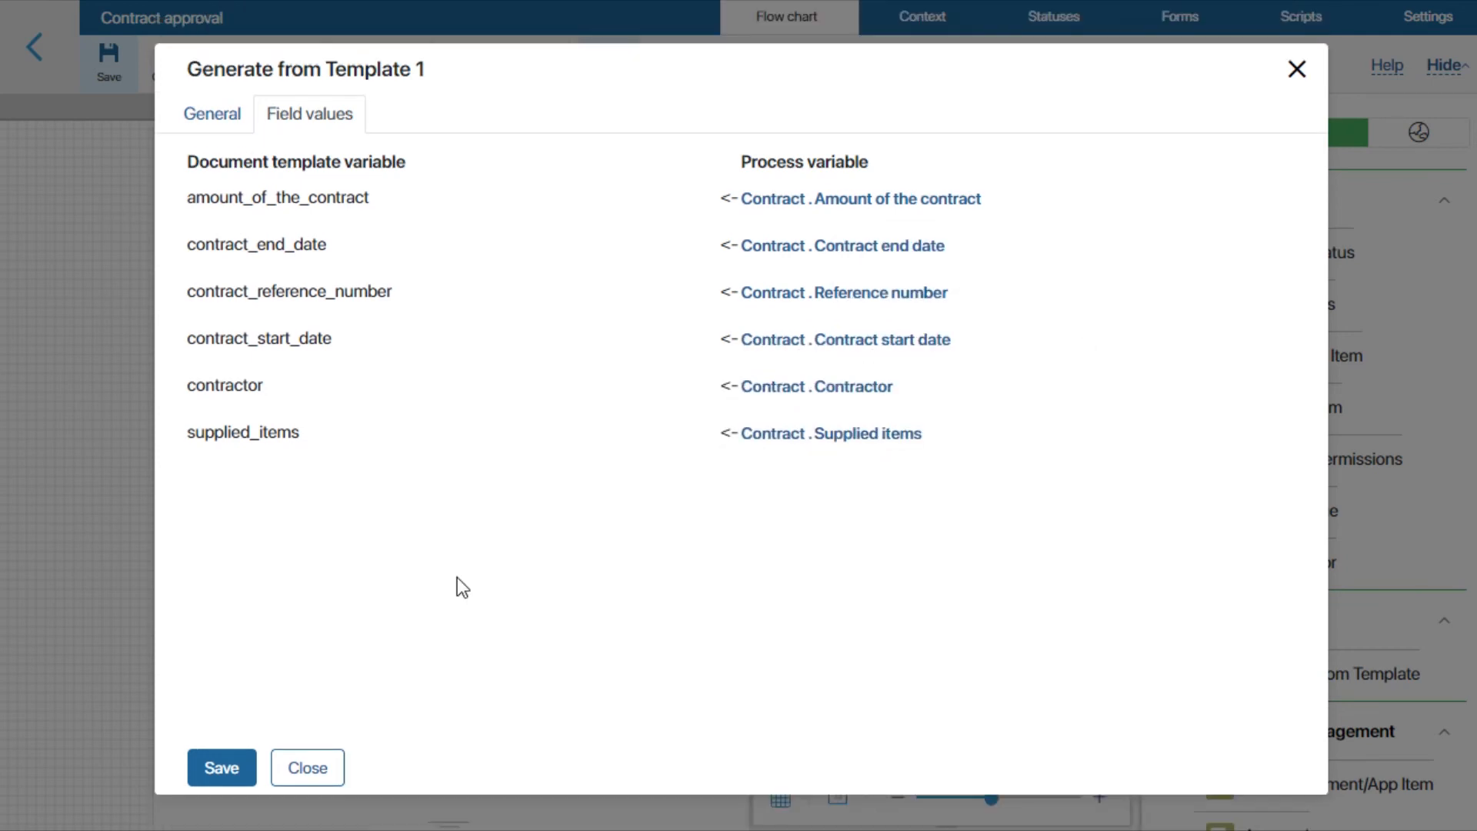
{"action": "left_click", "coordinate": [223, 767]}
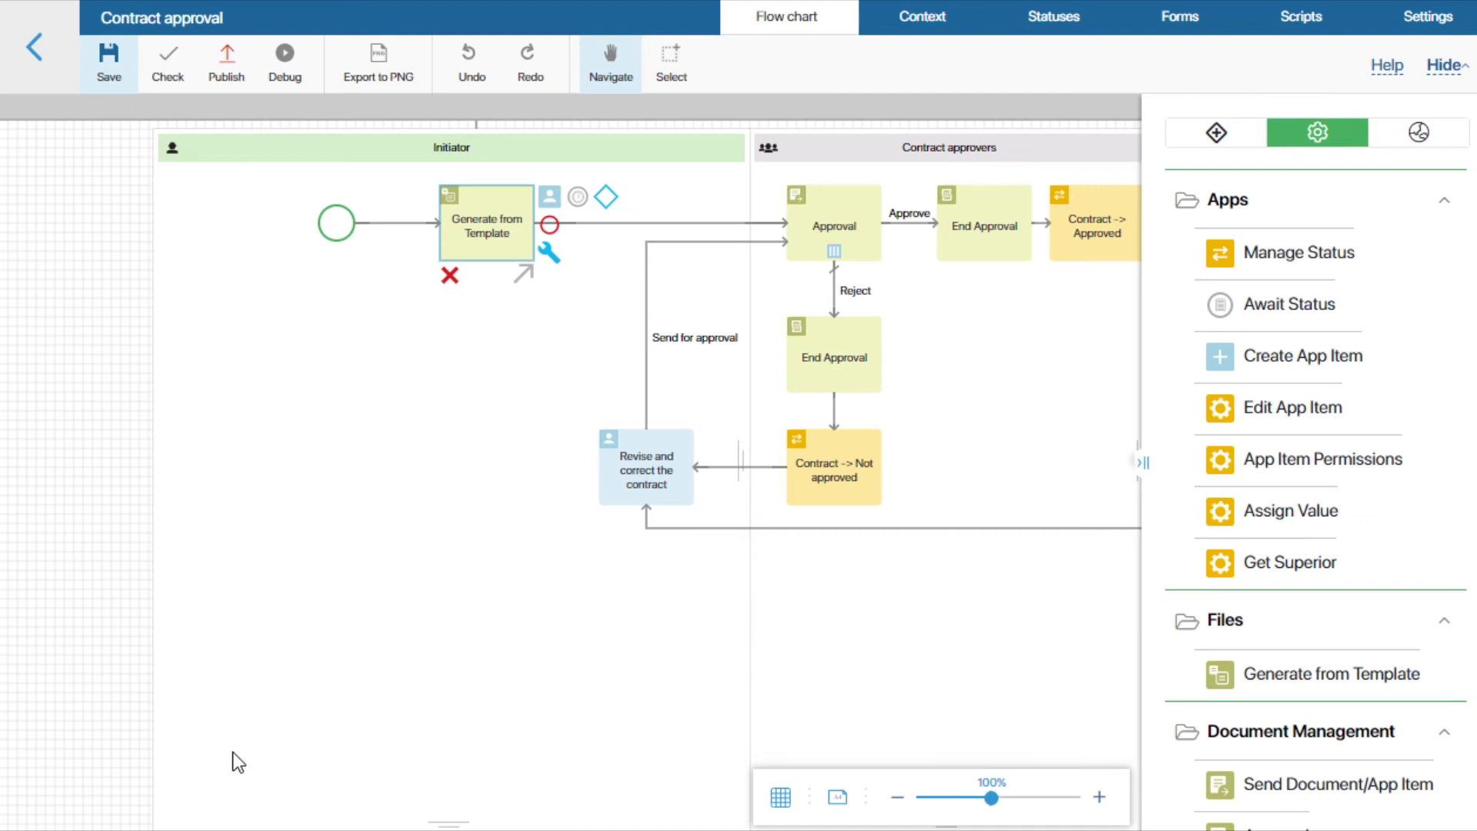
Insert an Edit App Item activity between Generate from Template and Approval in the Initiator swimlane.
{"action": "left_click_drag", "start_coordinate": [1293, 407], "coordinate": [603, 223]}
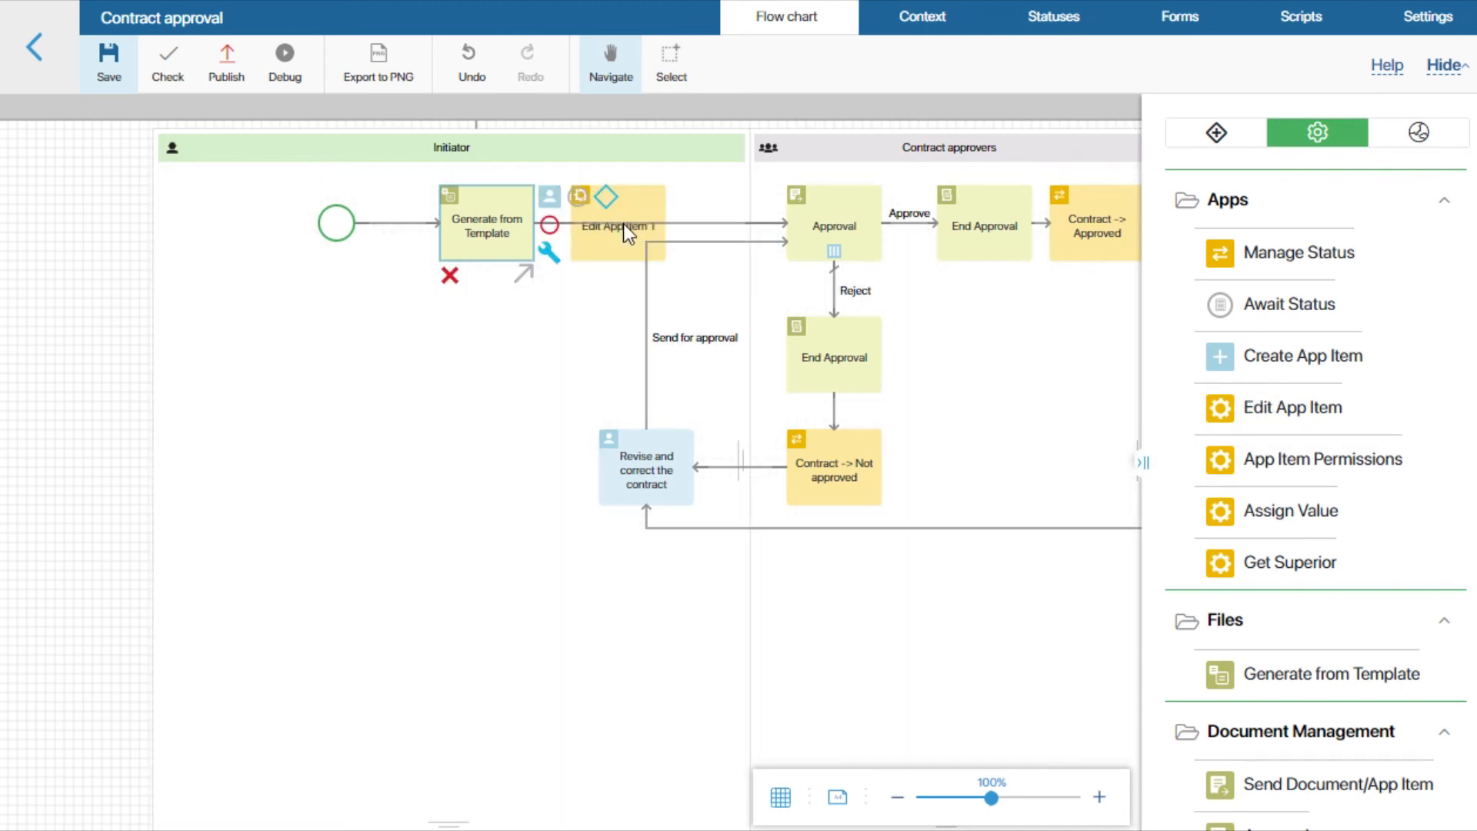
{"action": "left_click_drag", "start_coordinate": [782, 222], "coordinate": [782, 220]}
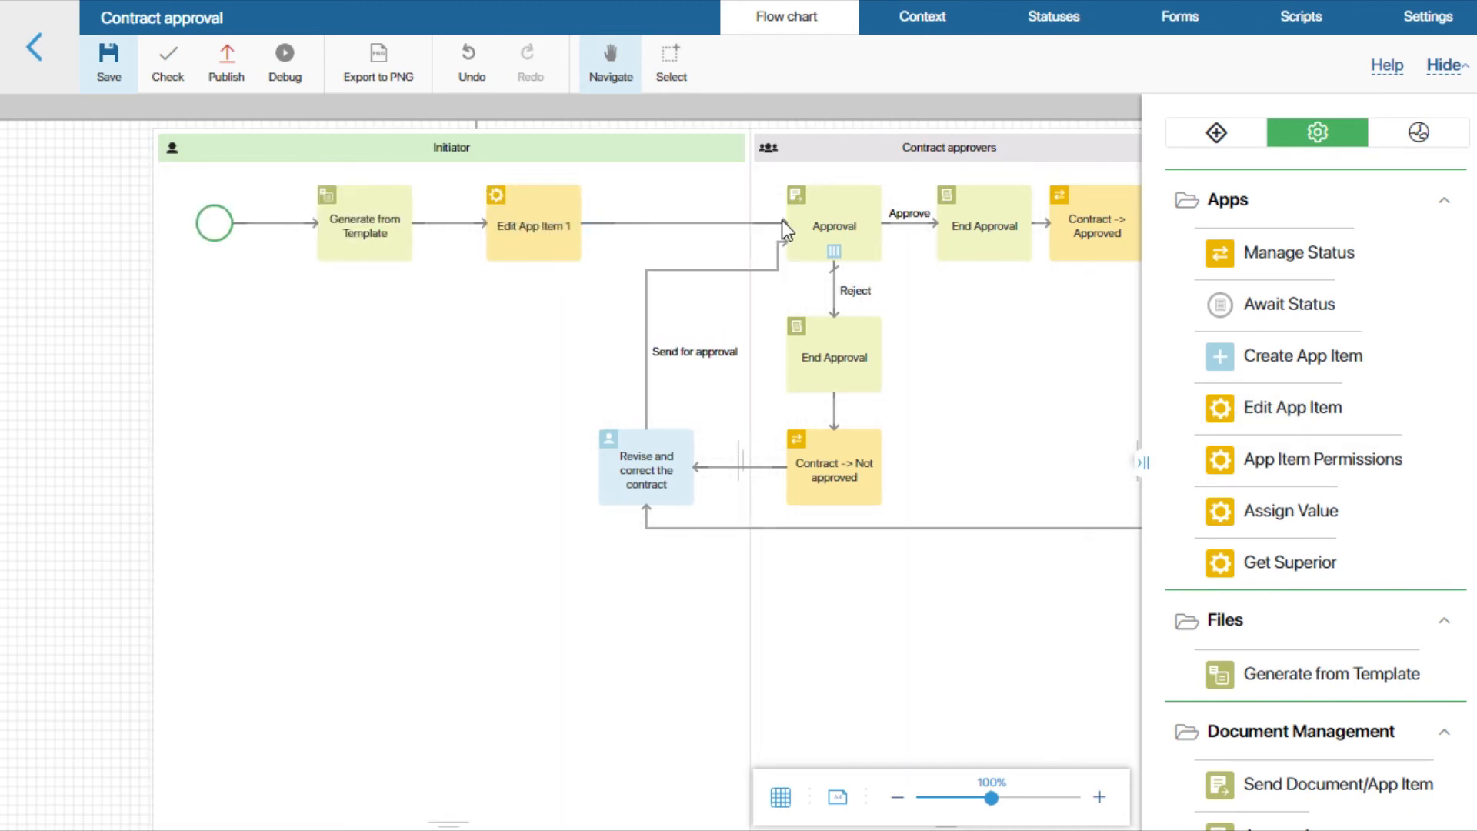
{"action": "left_click", "coordinate": [536, 221]}
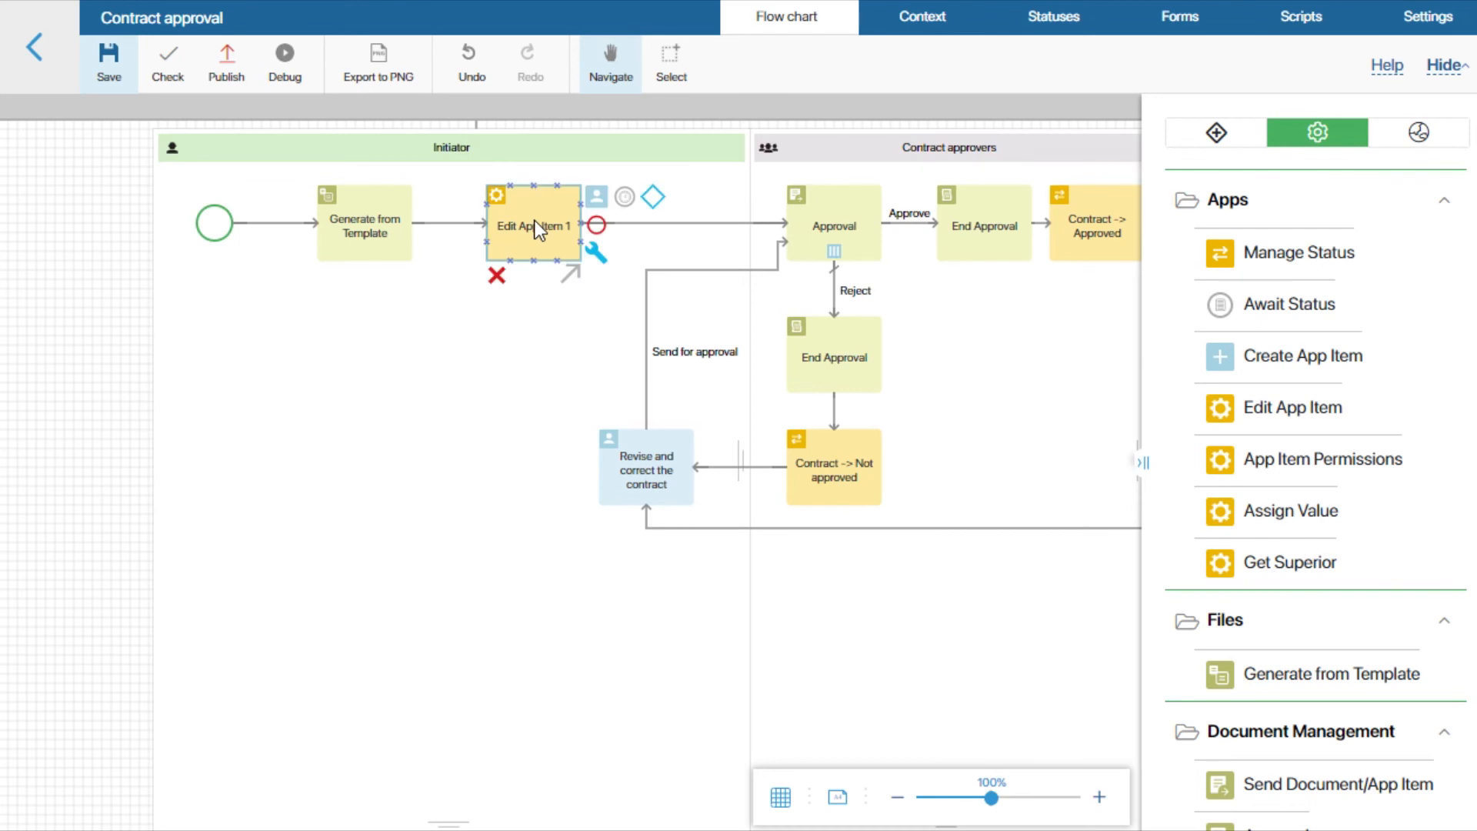
Name the new activity "Edit App Item" and select Contract as the variable it updates.
{"action": "double_click", "coordinate": [534, 220]}
{"action": "key", "text": "BackSpace"}
{"action": "key", "text": "BackSpace"}
{"action": "left_click", "coordinate": [539, 222]}
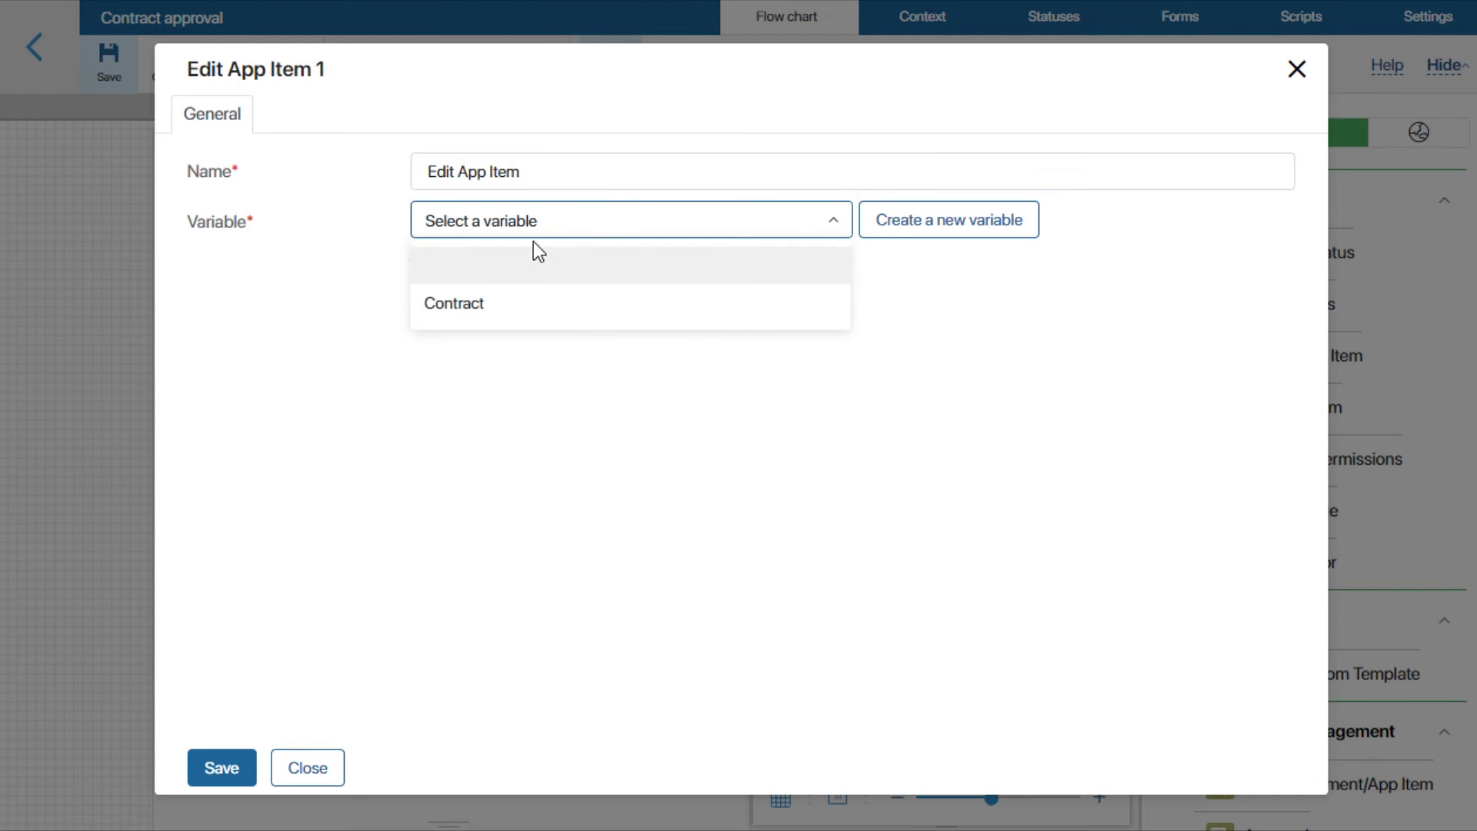
{"action": "left_click", "coordinate": [505, 305]}
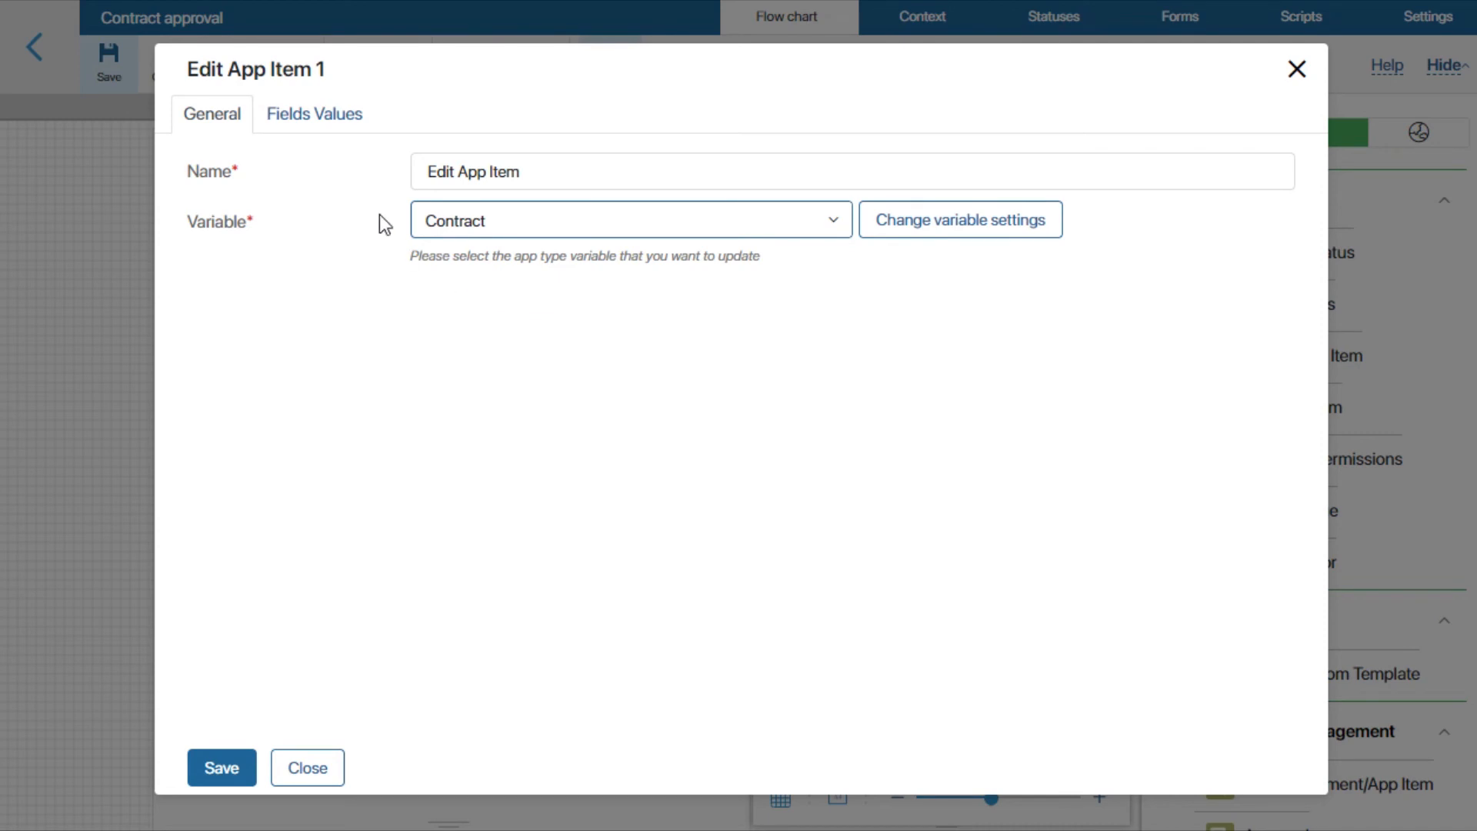
Map the contract's File field to the Generated document process variable and save the Edit App Item activity settings.
{"action": "left_click", "coordinate": [334, 124]}
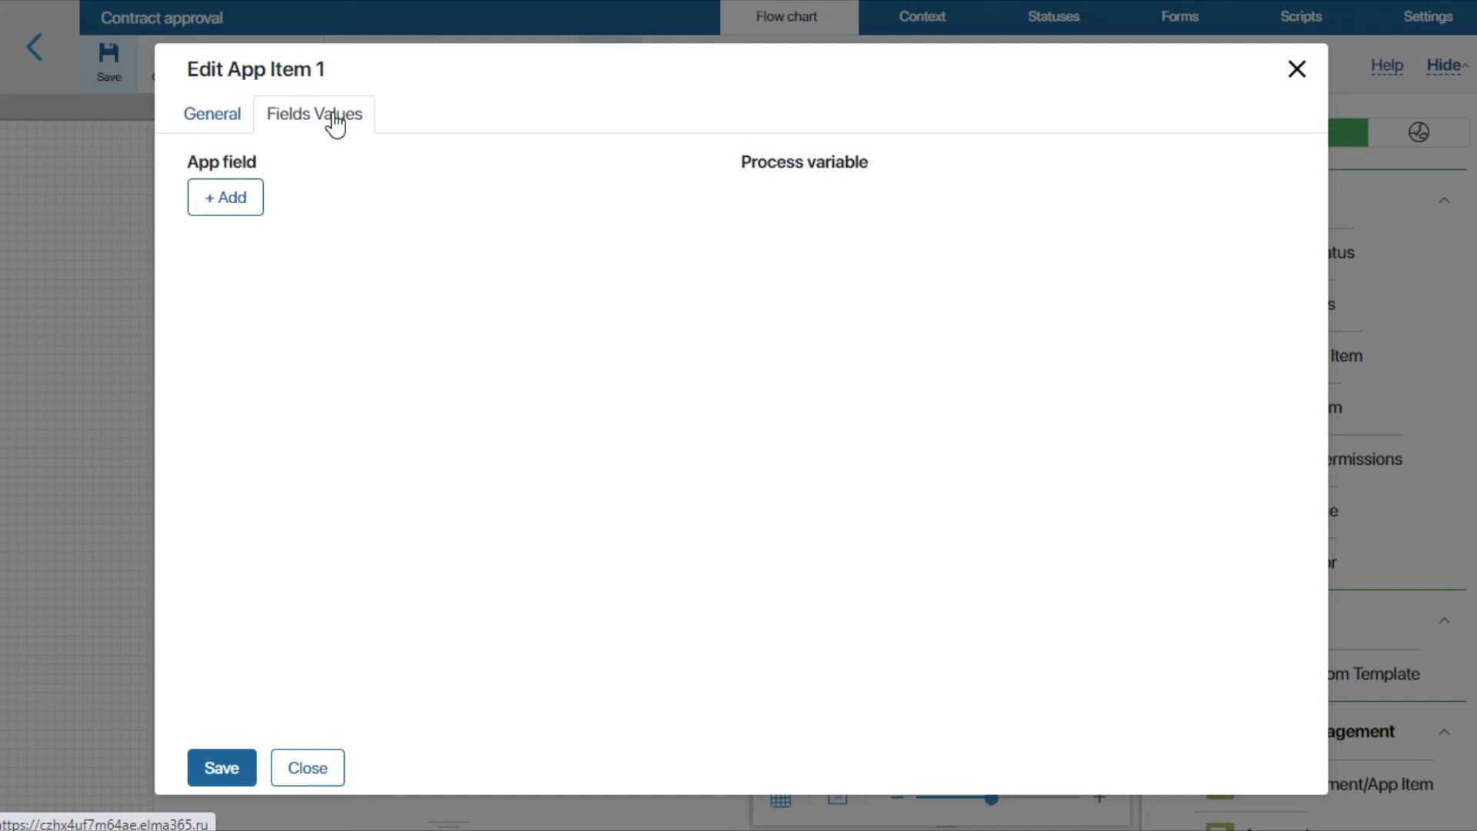
{"action": "left_click", "coordinate": [232, 197]}
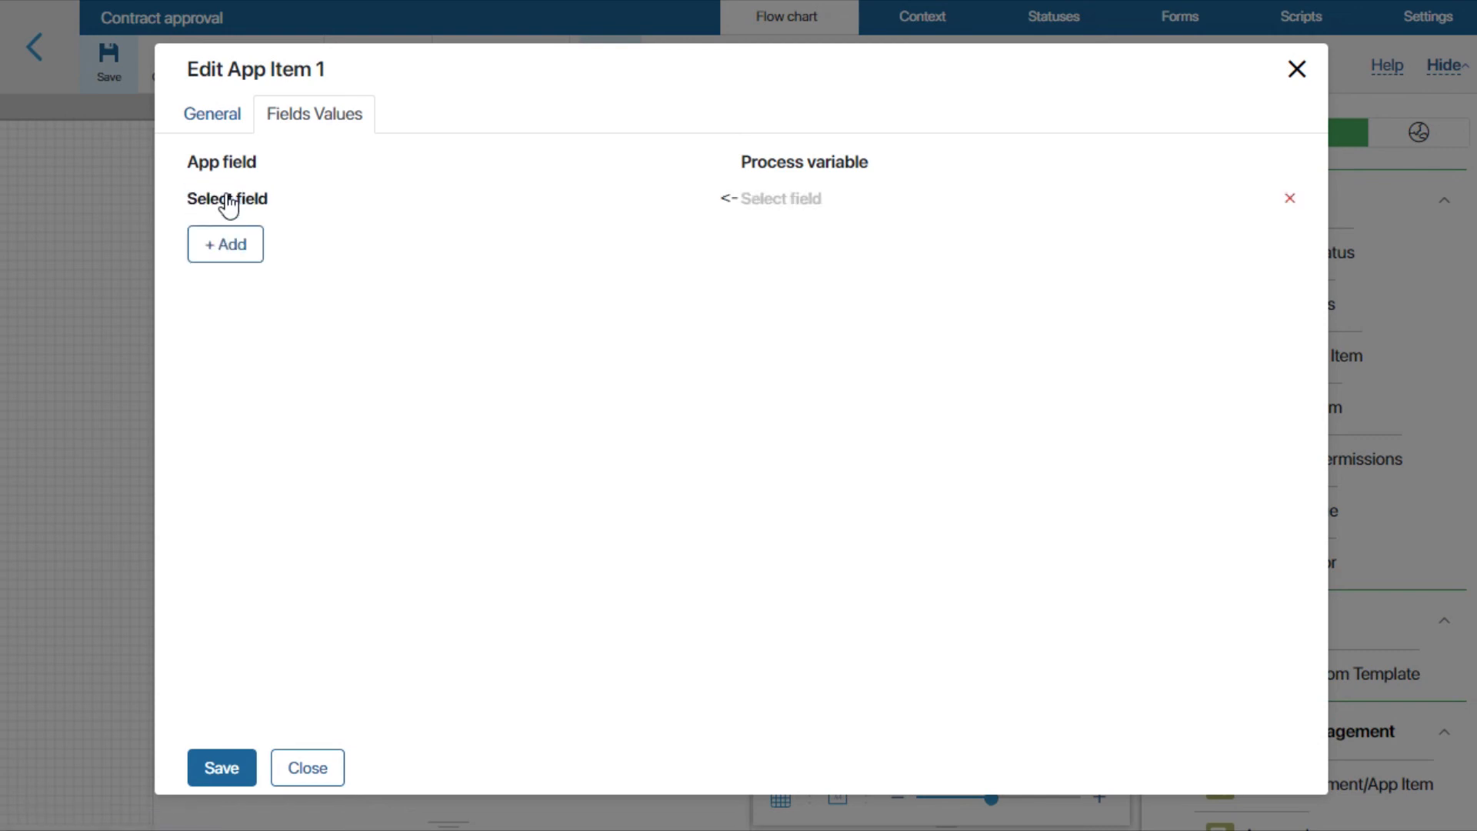
{"action": "left_click", "coordinate": [229, 202]}
{"action": "left_click", "coordinate": [217, 244]}
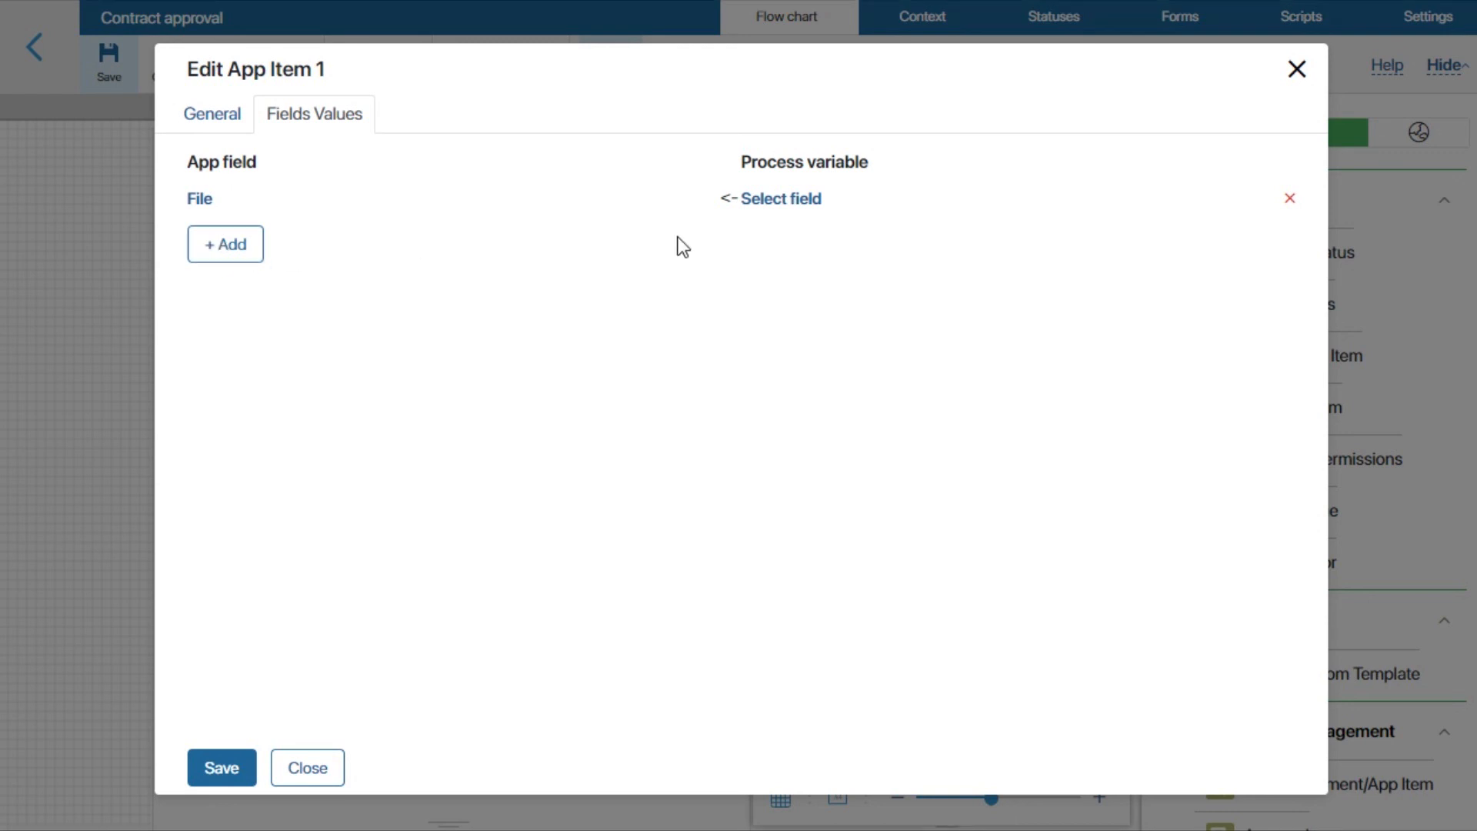
{"action": "left_click", "coordinate": [768, 199]}
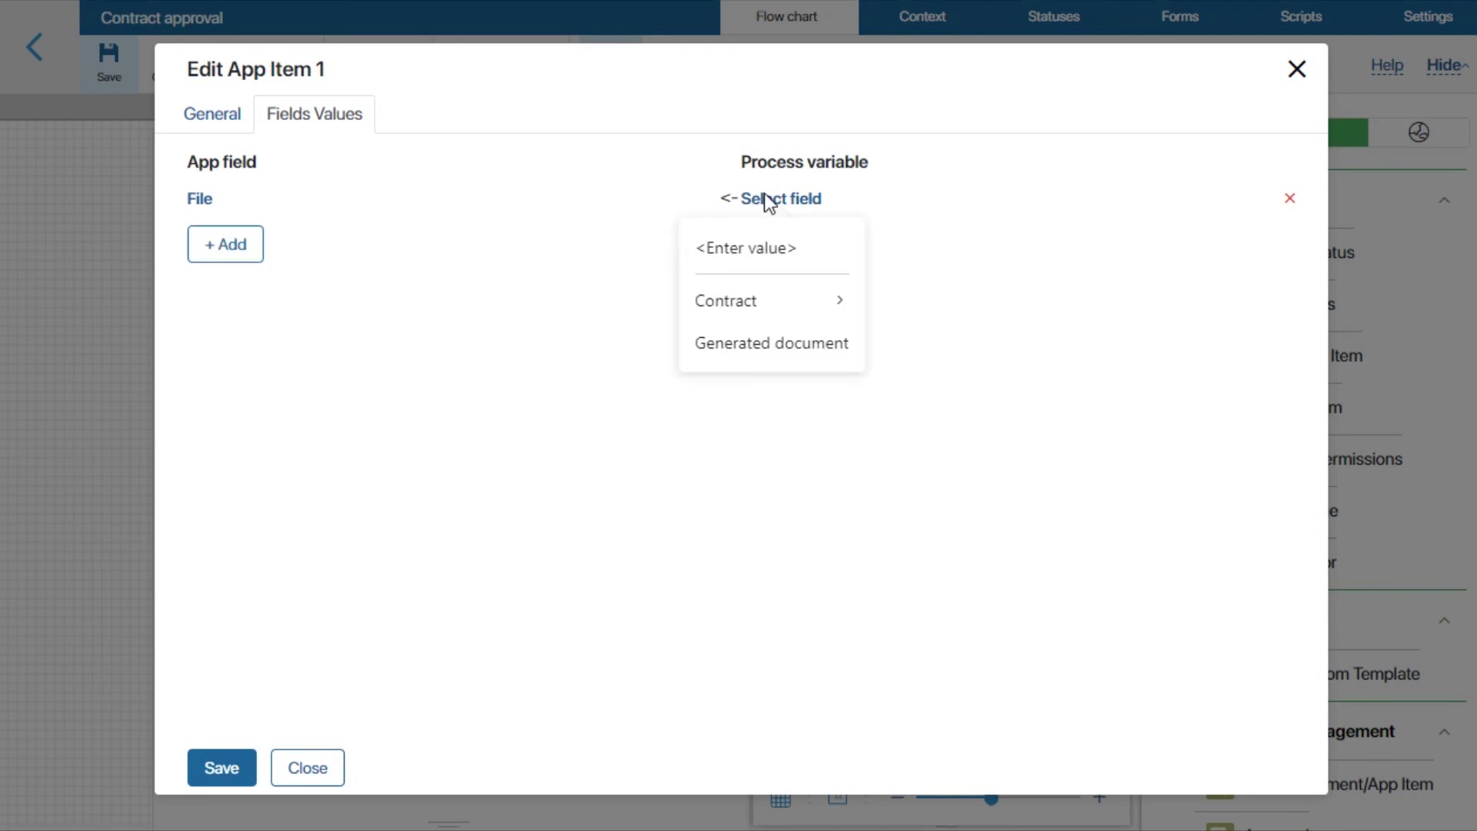
{"action": "left_click", "coordinate": [780, 344]}
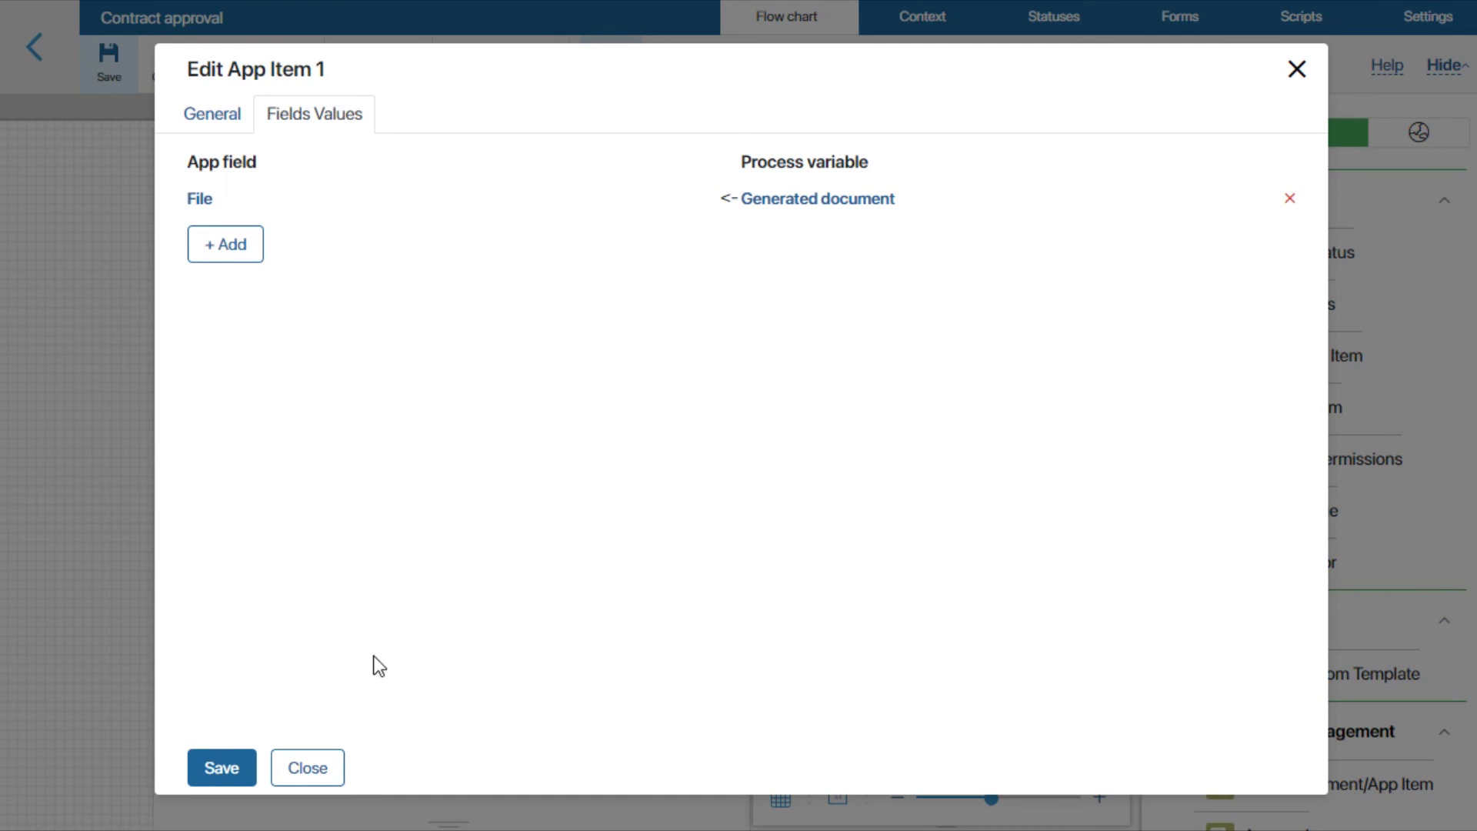
{"action": "left_click", "coordinate": [223, 767]}
Save the Contract approval process and publish it as a new version without a comment.
{"action": "left_click", "coordinate": [108, 57]}
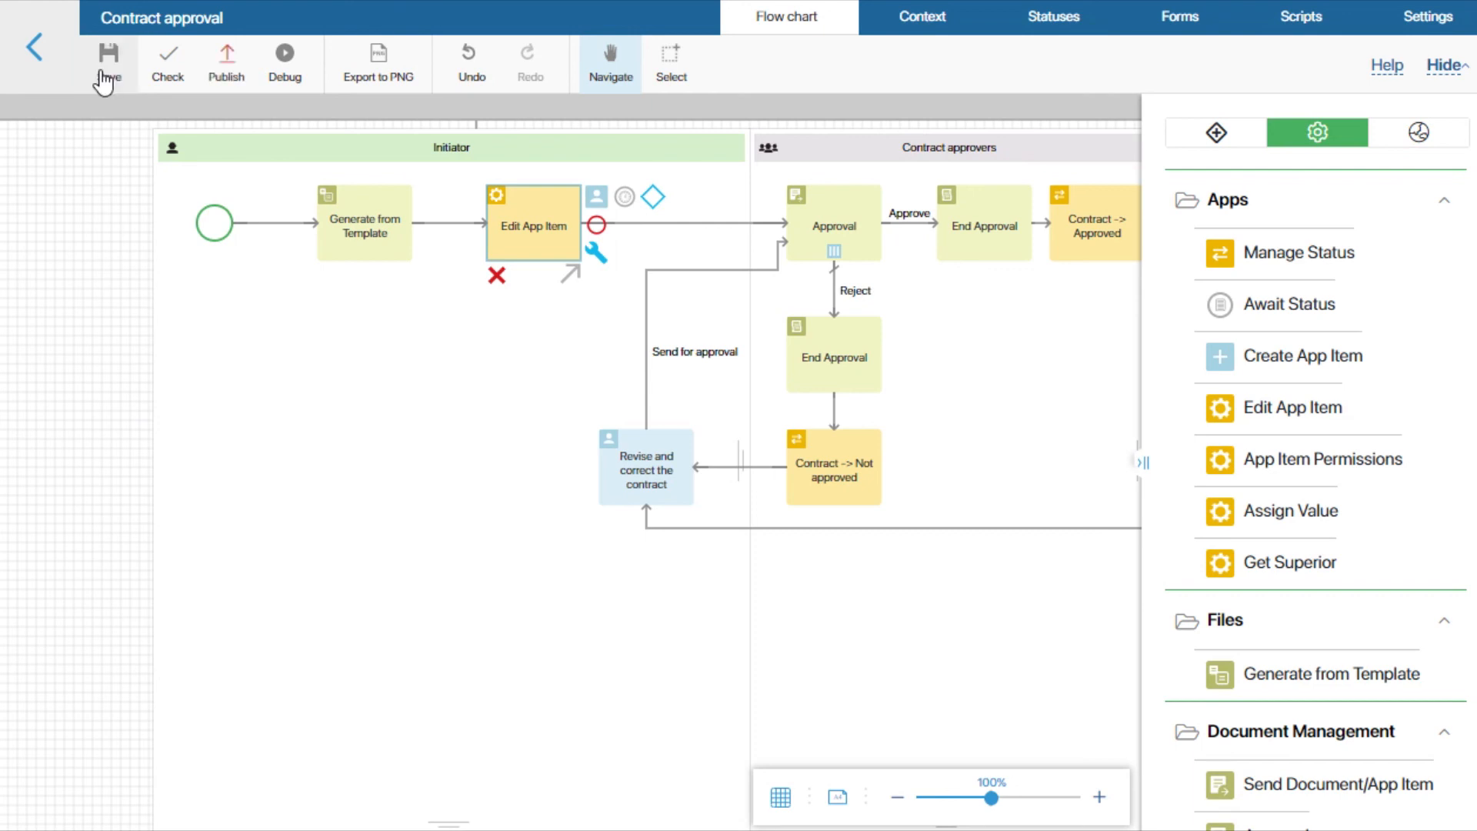
{"action": "left_click", "coordinate": [219, 71]}
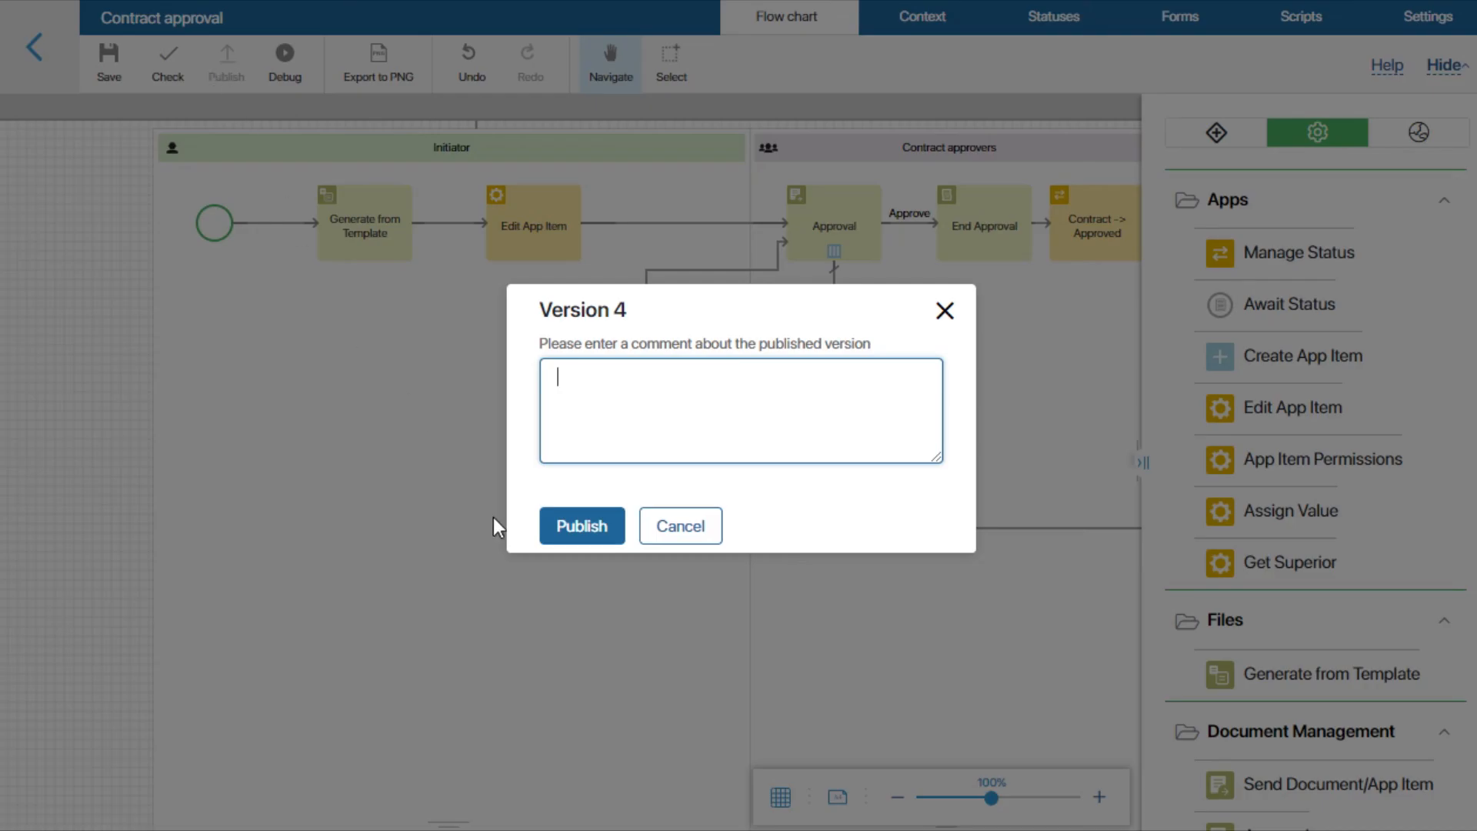
{"action": "left_click", "coordinate": [571, 539]}
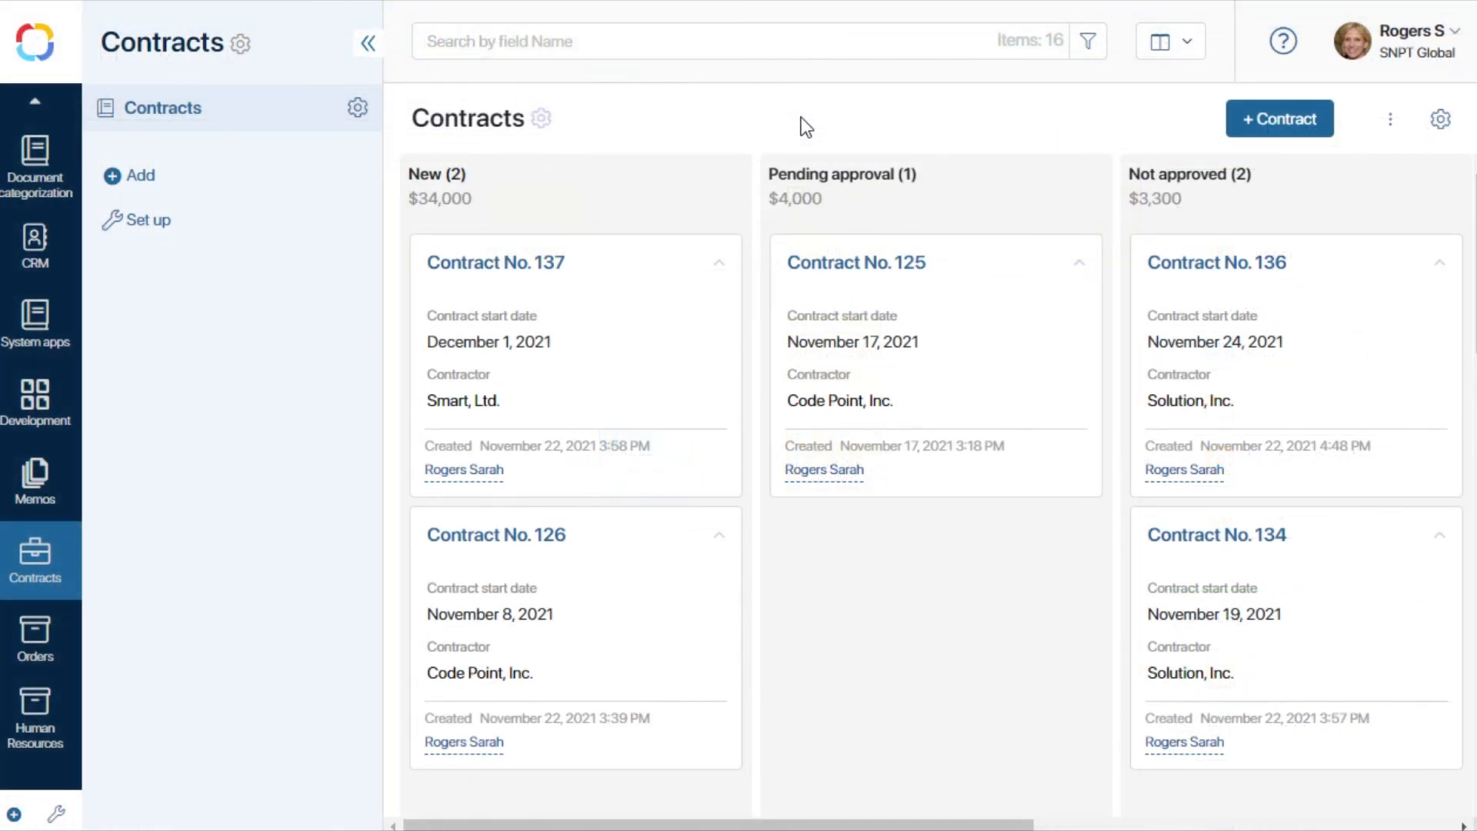
Add a contract with reference number 145, dates 12/07/2021 to 12/15/2021, amount $1,200, contractor Solution, Inc. and supplied items Office desks (10), and open it.
{"action": "left_click", "coordinate": [1246, 117]}
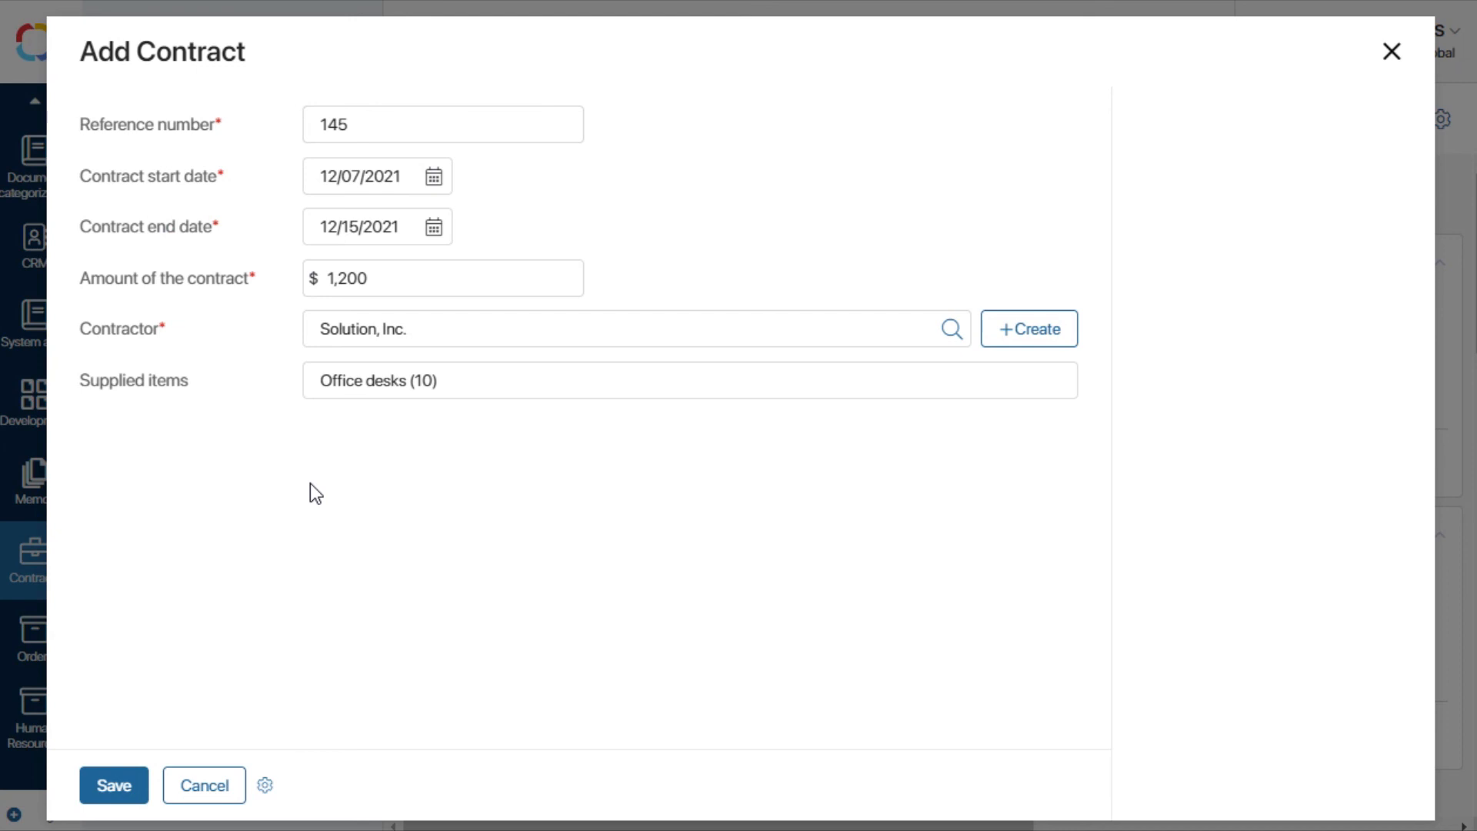
{"action": "left_click", "coordinate": [112, 790]}
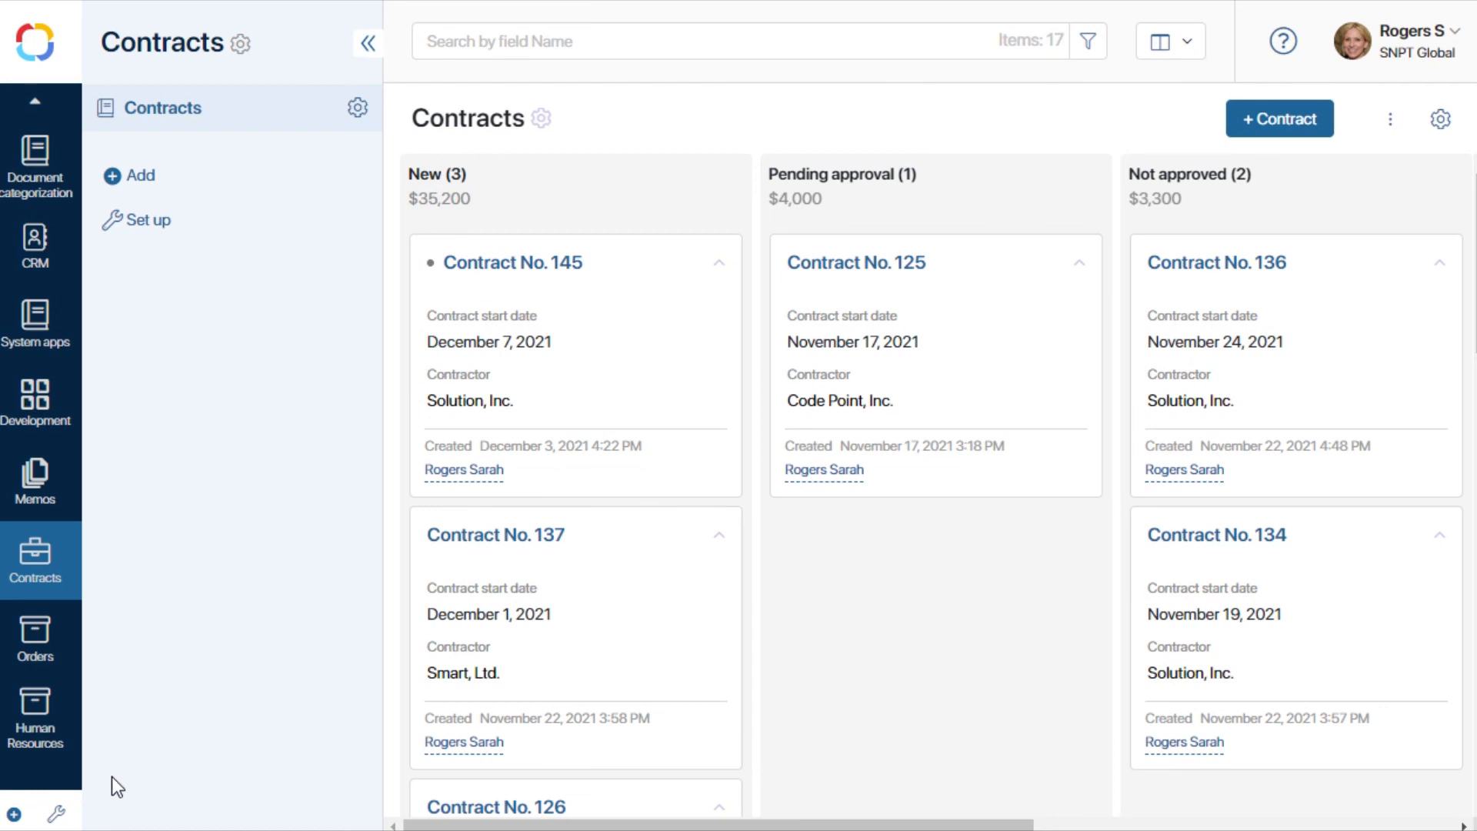
{"action": "left_click", "coordinate": [527, 268]}
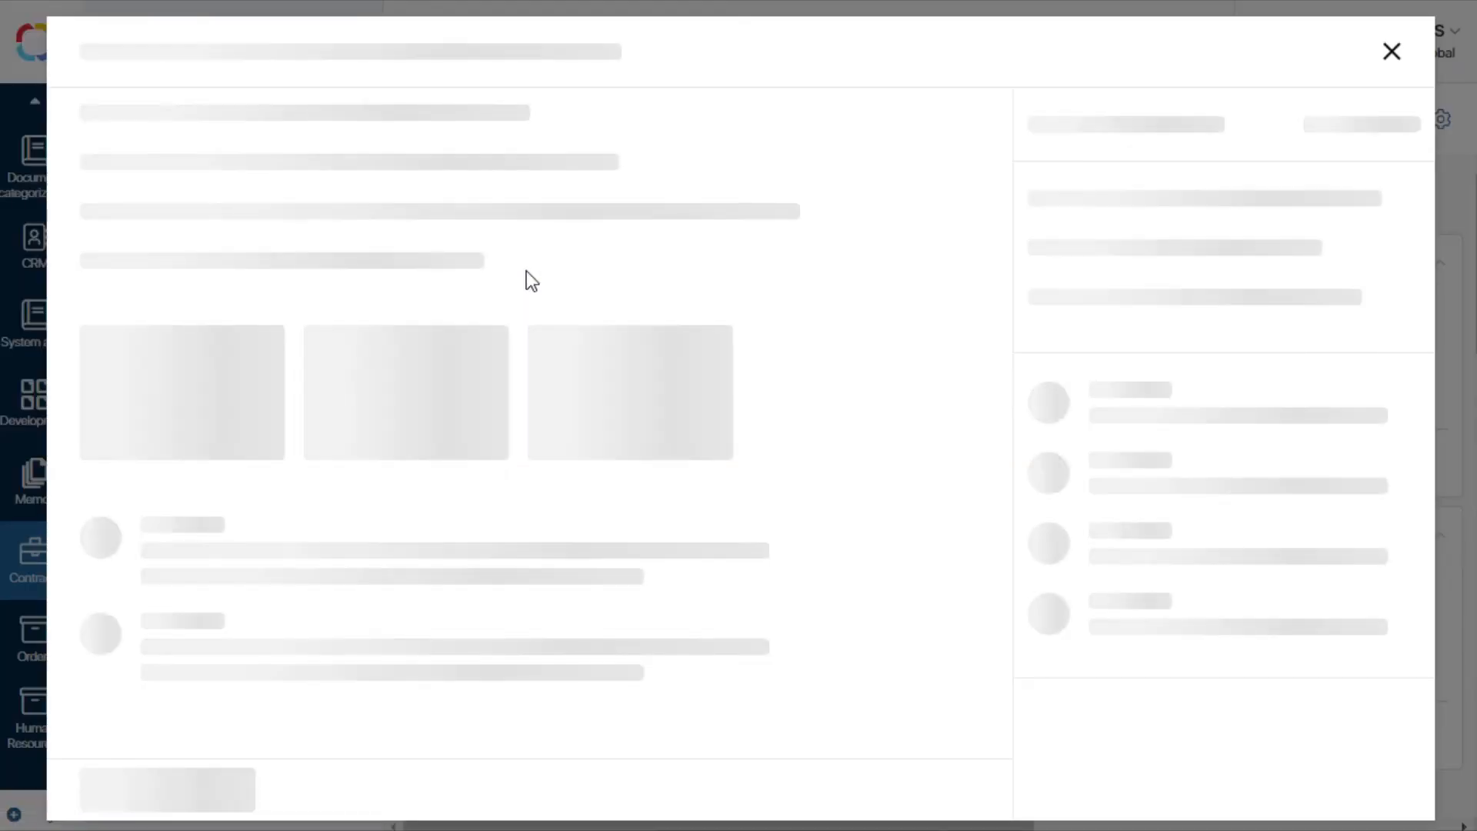